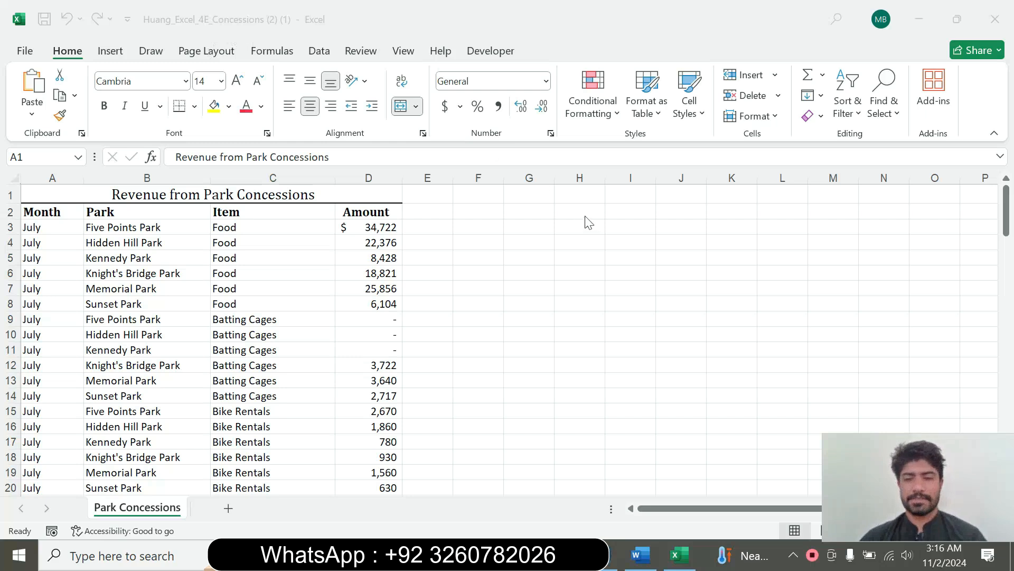
# - Switch to the Word instructions document and review the project title, description and opening rows of the steps table
pyautogui.click(641, 555)
pyautogui.moveTo(436, 259); pyautogui.dragTo(601, 259)
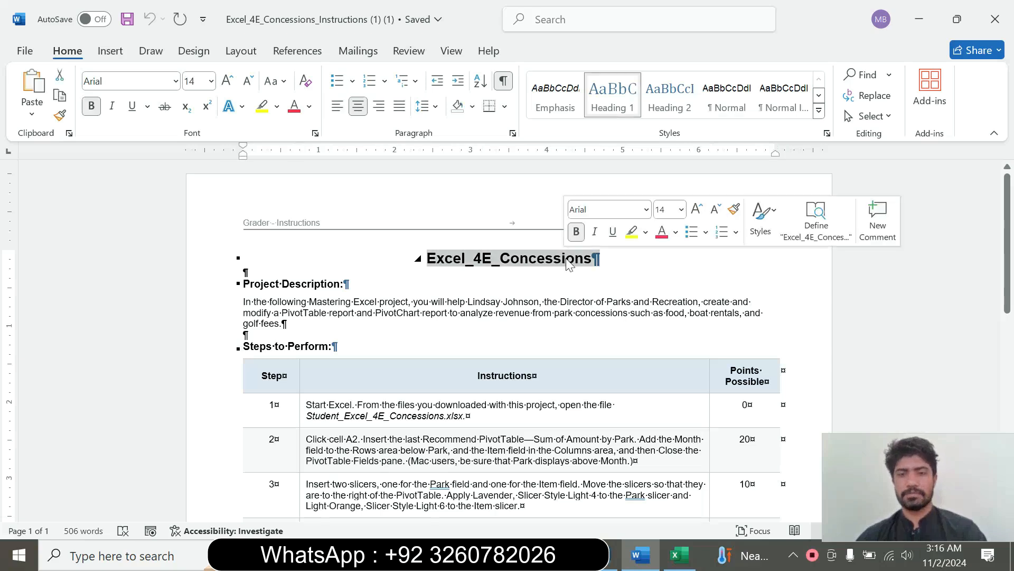
pyautogui.click(492, 267)
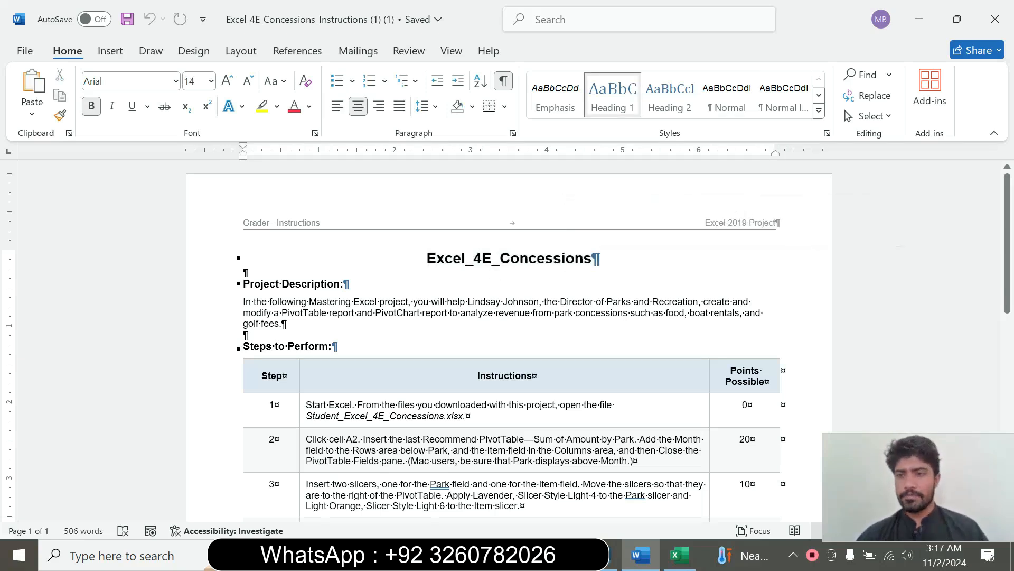
pyautogui.moveTo(1008, 266); pyautogui.dragTo(1010, 297)
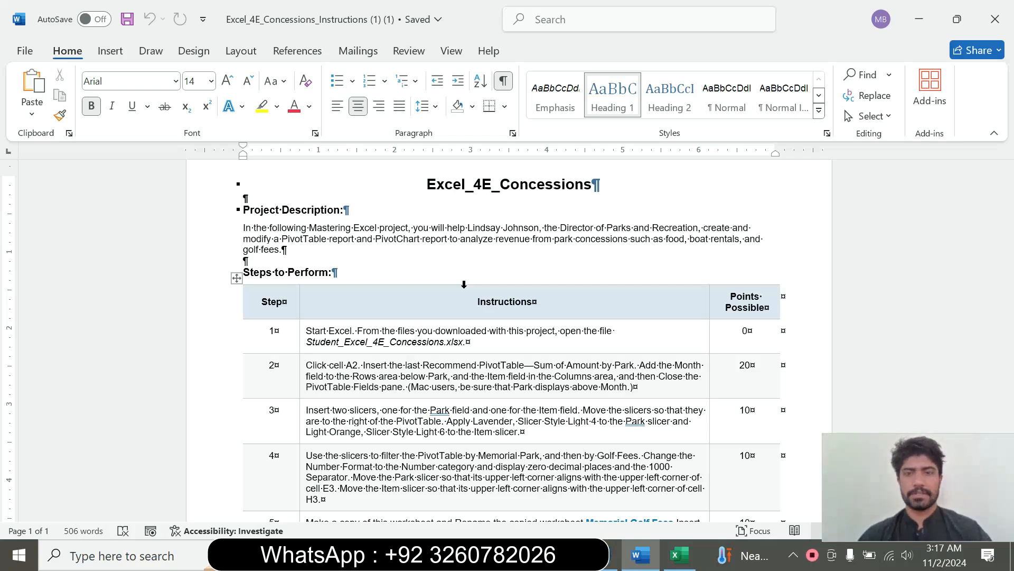
pyautogui.scroll(-2, 507, 222)
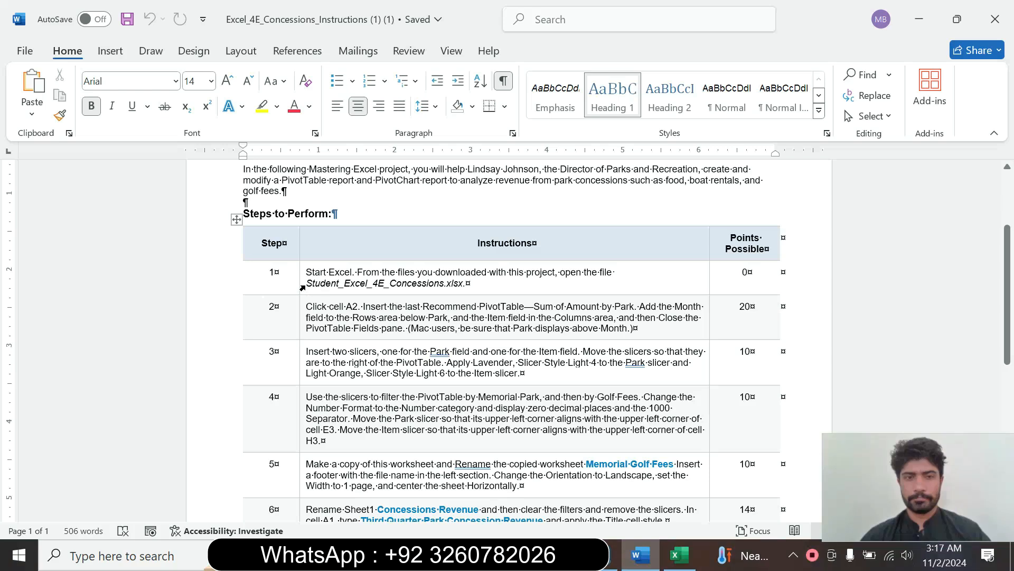
# - Set the step 1 instruction text to font size 12 and highlight it in yellow
pyautogui.click(303, 288)
pyautogui.click(399, 237)
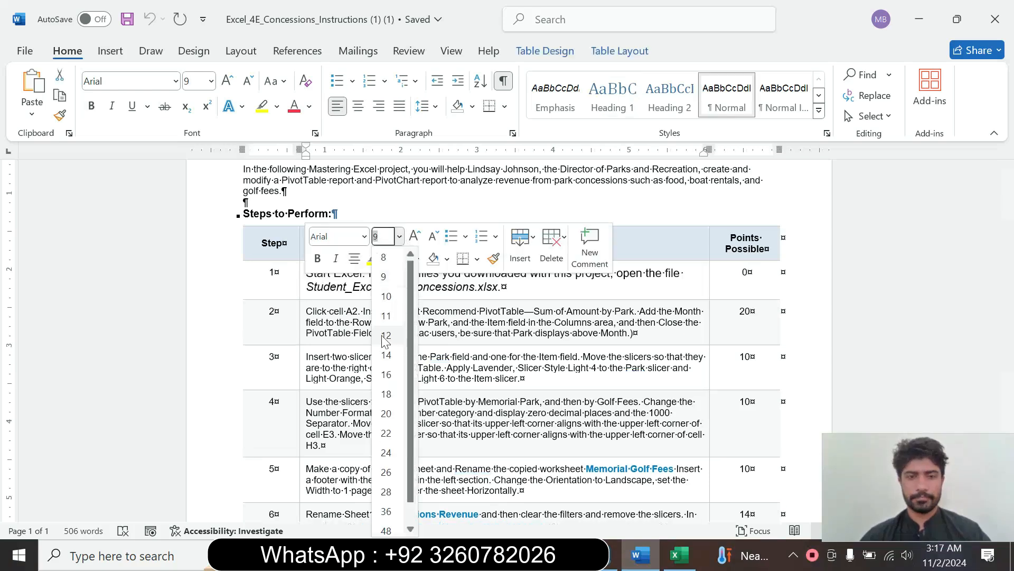
pyautogui.click(384, 336)
pyautogui.click(371, 258)
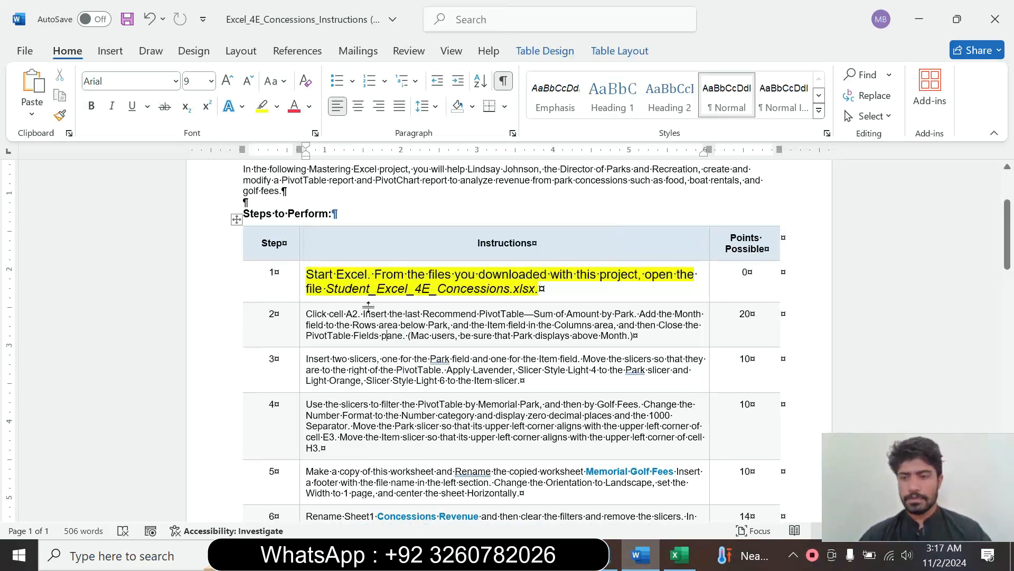
# - Read the step 1 instruction, check the open concessions workbook in Excel, and return to the Word instructions
pyautogui.moveTo(305, 275); pyautogui.dragTo(528, 290)
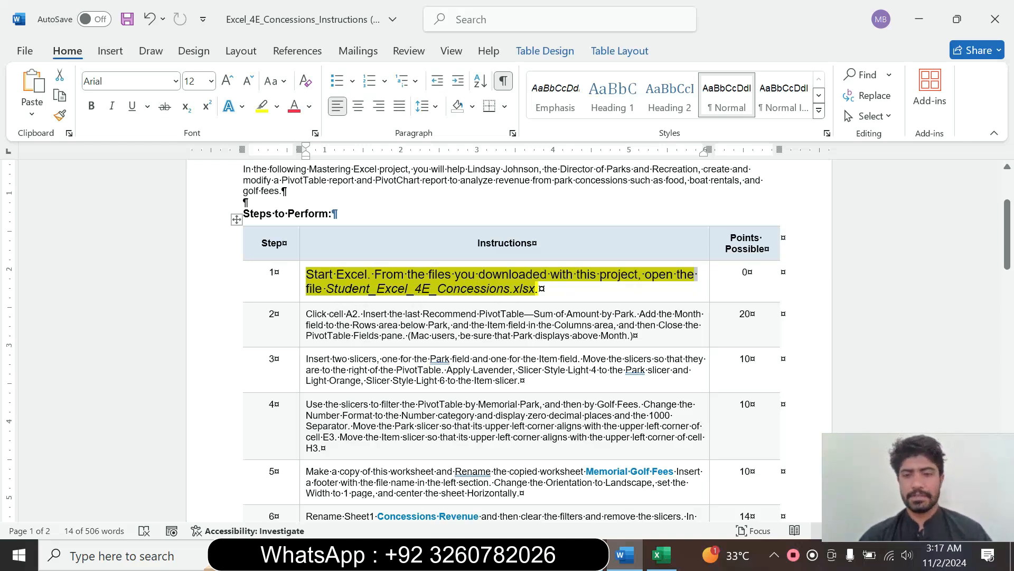
pyautogui.click(661, 555)
pyautogui.click(412, 341)
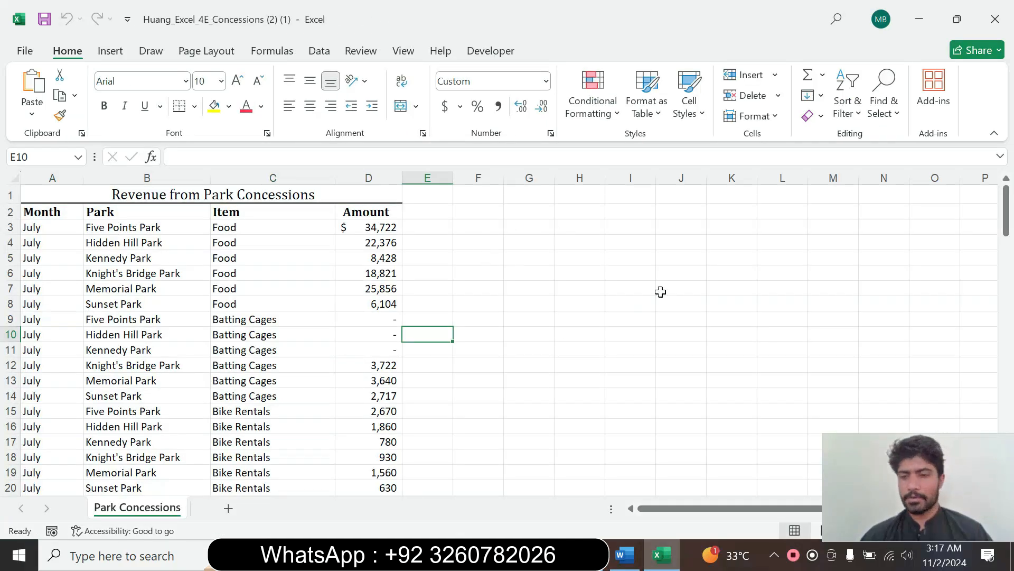
pyautogui.click(625, 555)
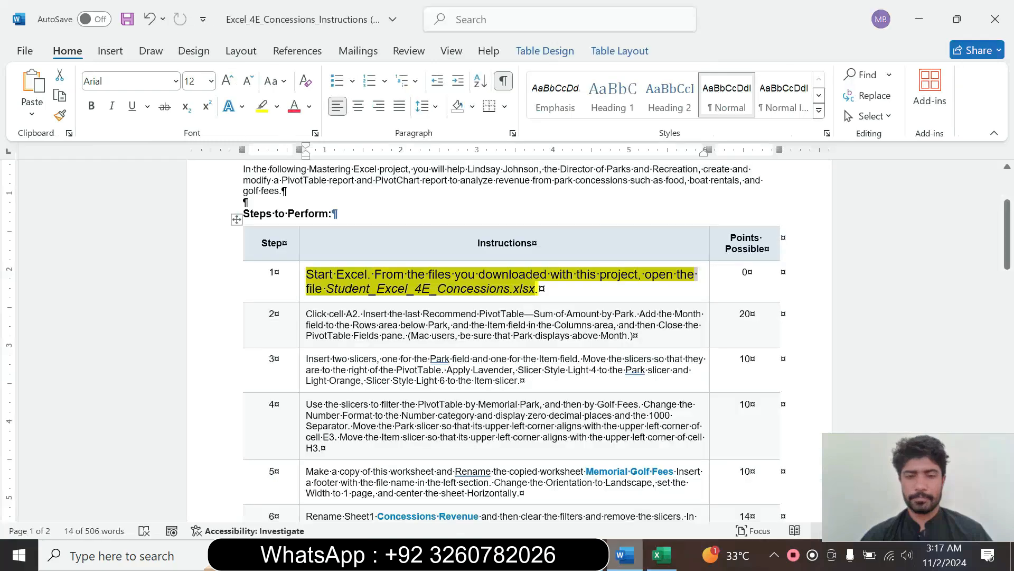
# - Reset the step 1 instruction text to font size 9 and remove its highlight
pyautogui.click(303, 296)
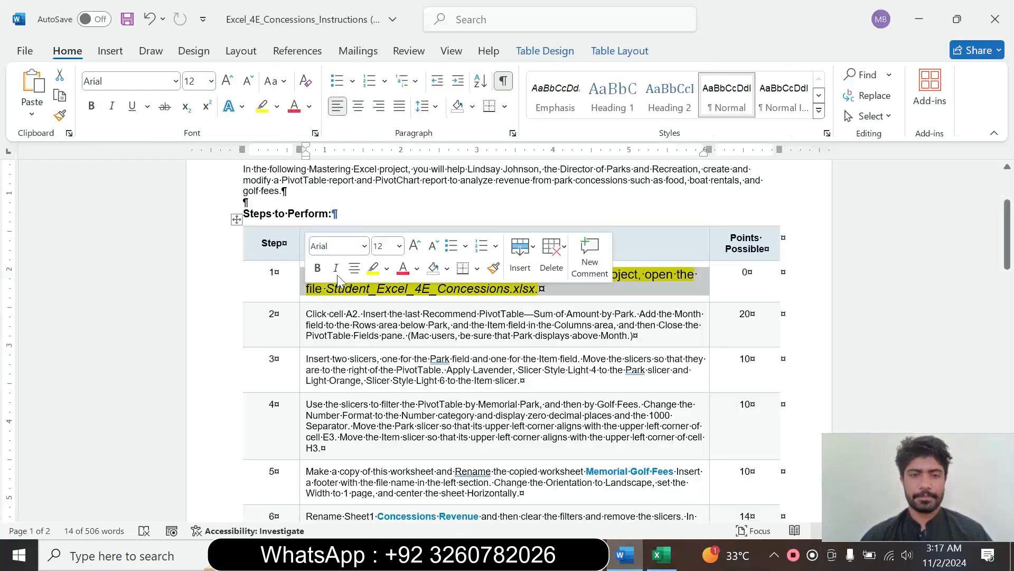
pyautogui.click(399, 246)
pyautogui.click(386, 285)
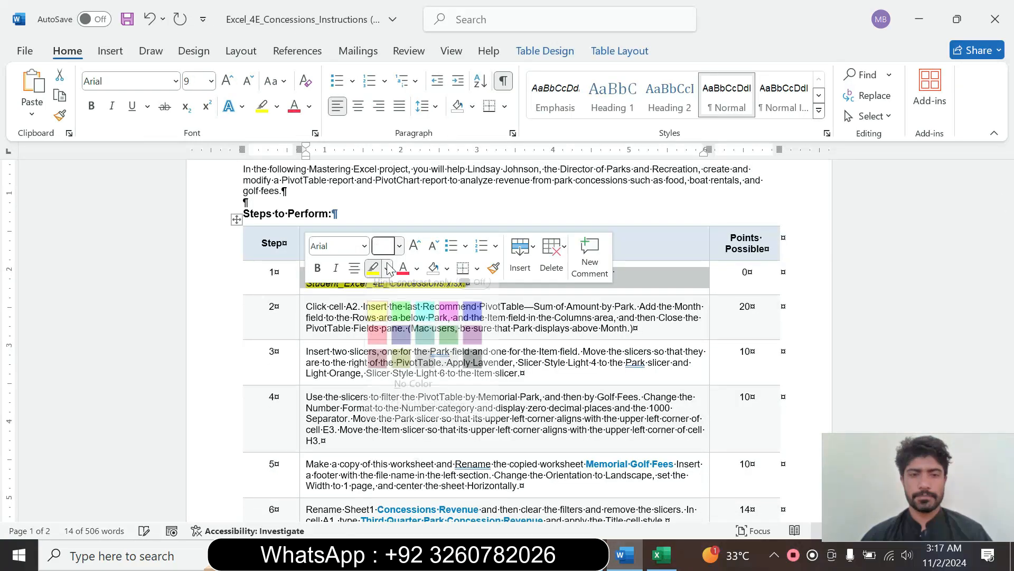
pyautogui.click(387, 268)
pyautogui.click(397, 394)
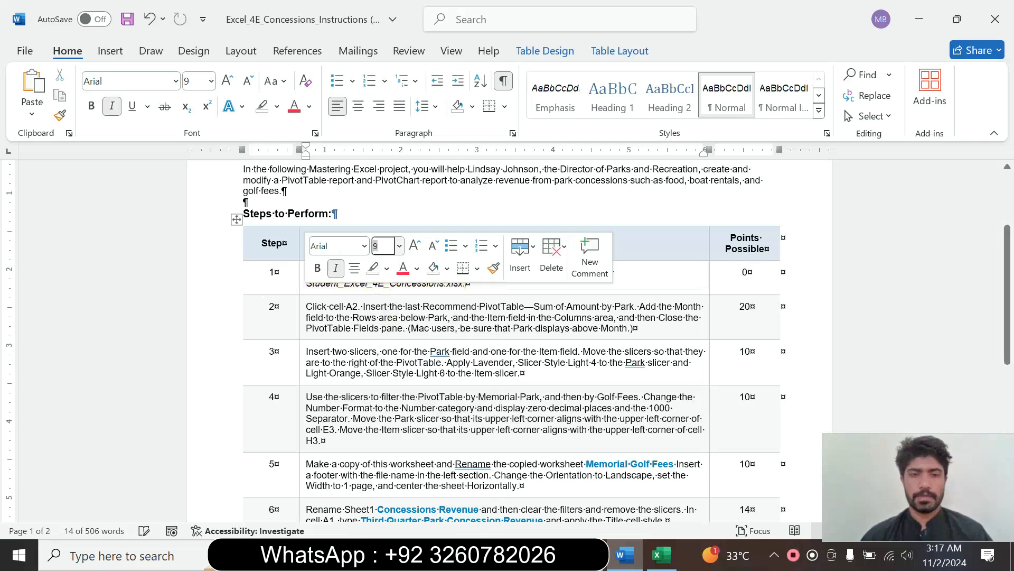
# - Set the step 2 instruction text to font size 14 and highlight it in turquoise
pyautogui.click(301, 327)
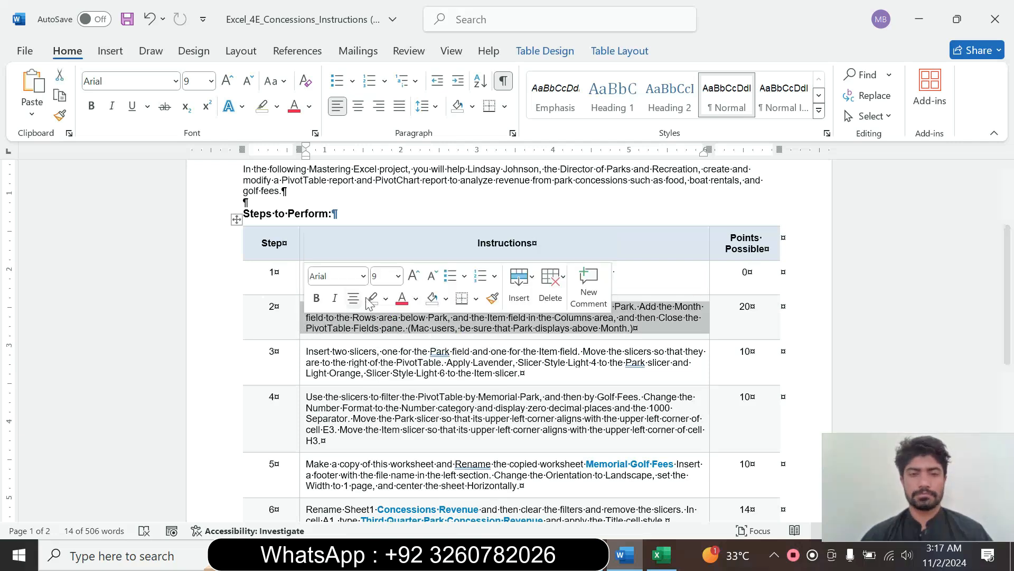
pyautogui.click(399, 275)
pyautogui.click(387, 108)
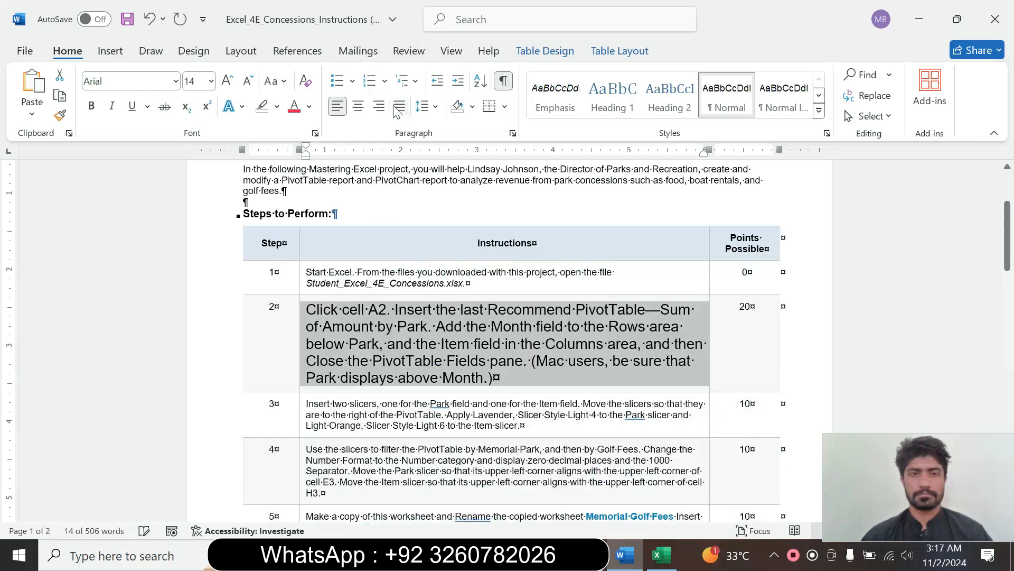
pyautogui.click(277, 106)
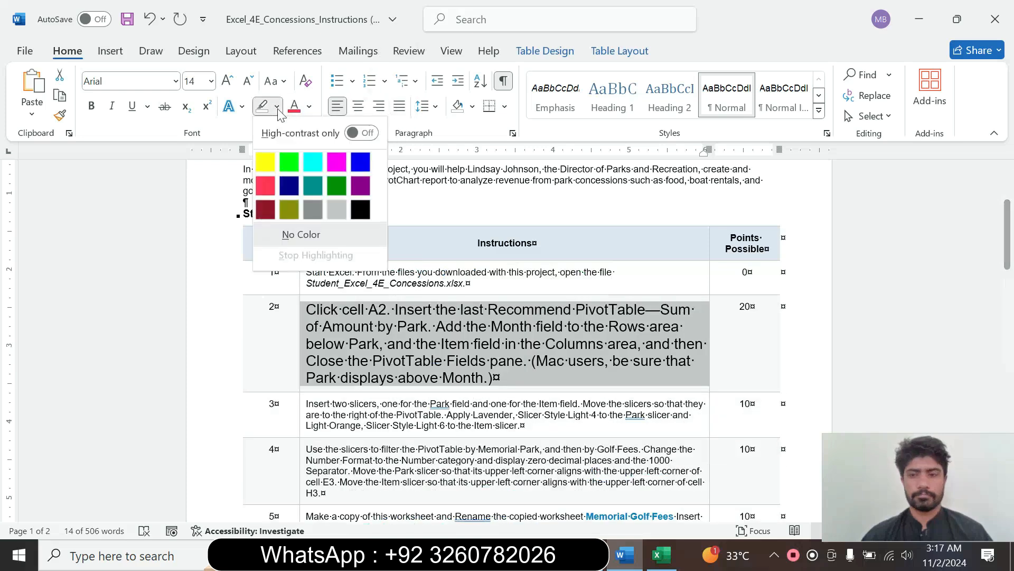
pyautogui.click(319, 161)
# - Read the step 2 instruction in Word and select cell A2 of the Park Concessions sheet in Excel
pyautogui.moveTo(307, 310); pyautogui.dragTo(493, 378)
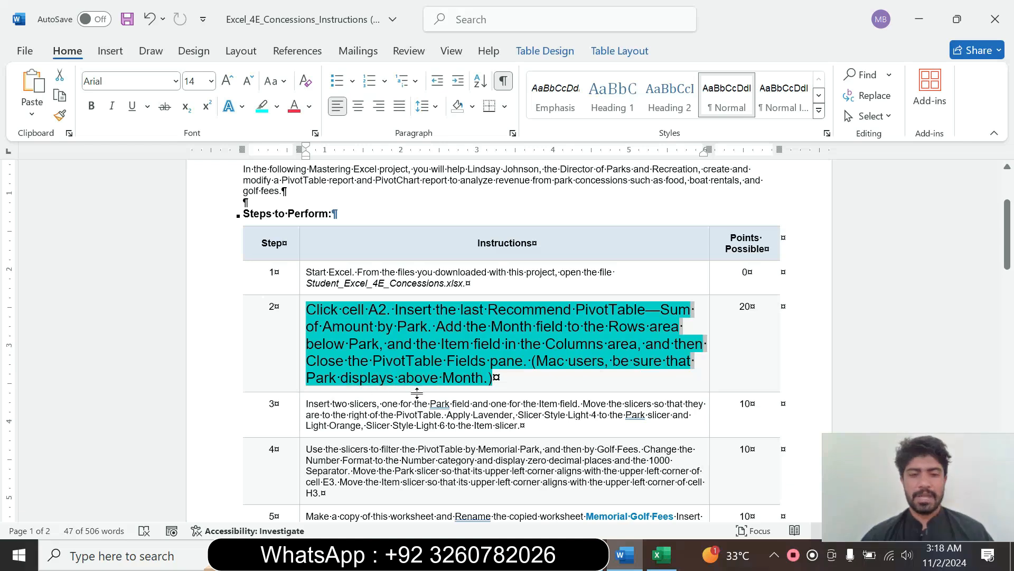
pyautogui.click(489, 377)
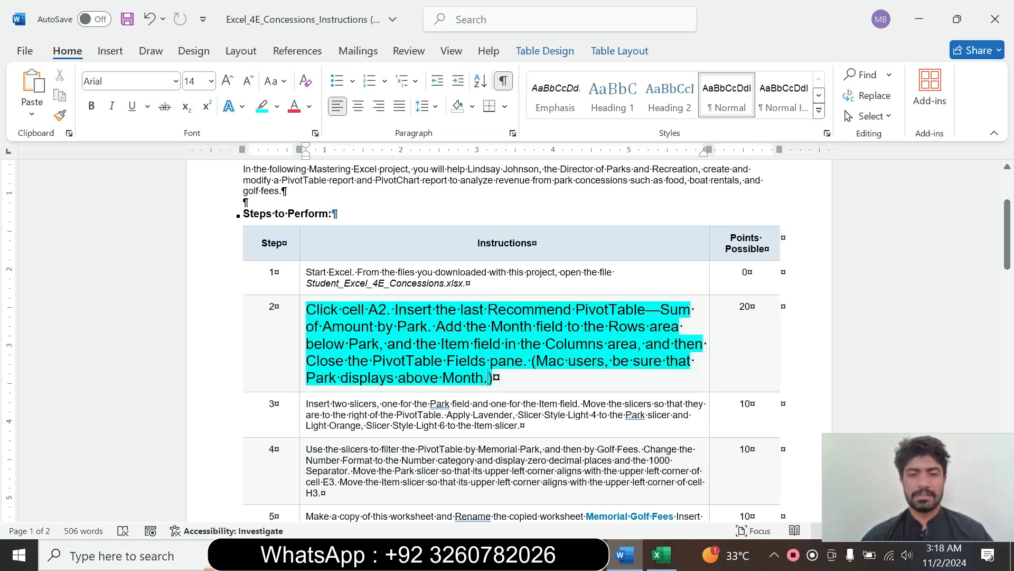
pyautogui.moveTo(307, 309); pyautogui.dragTo(431, 309)
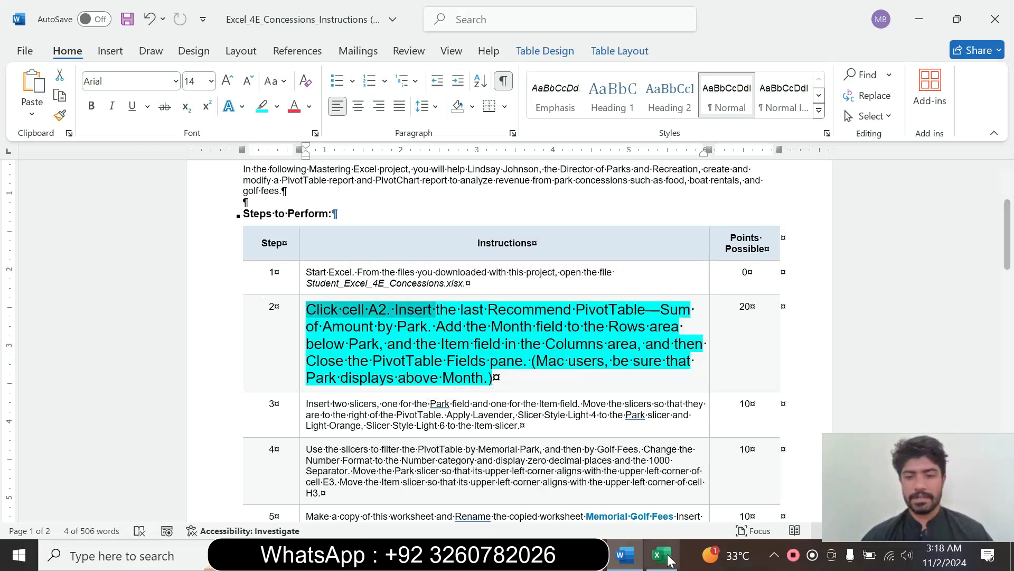
pyautogui.click(661, 555)
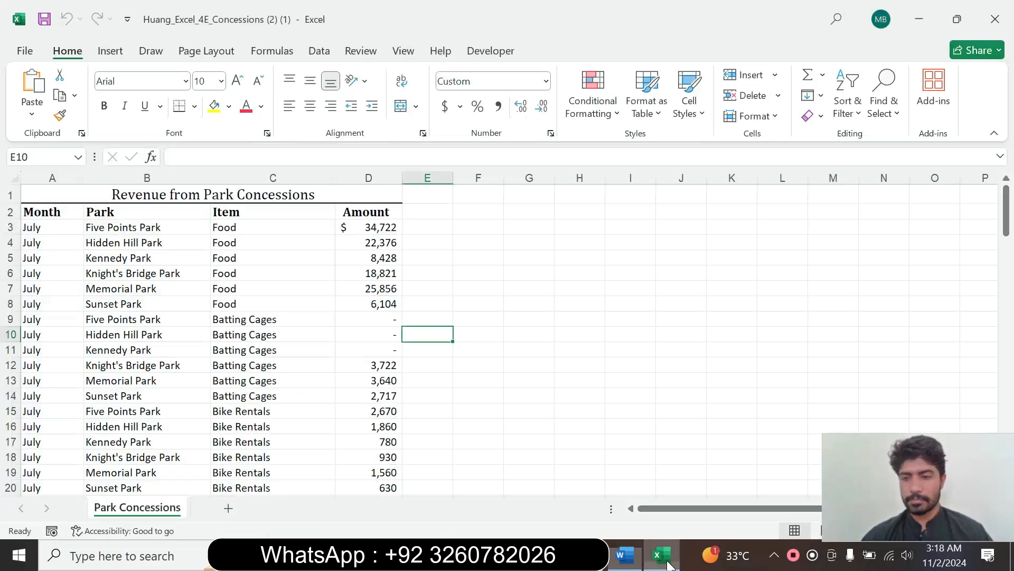
pyautogui.click(49, 211)
pyautogui.click(625, 555)
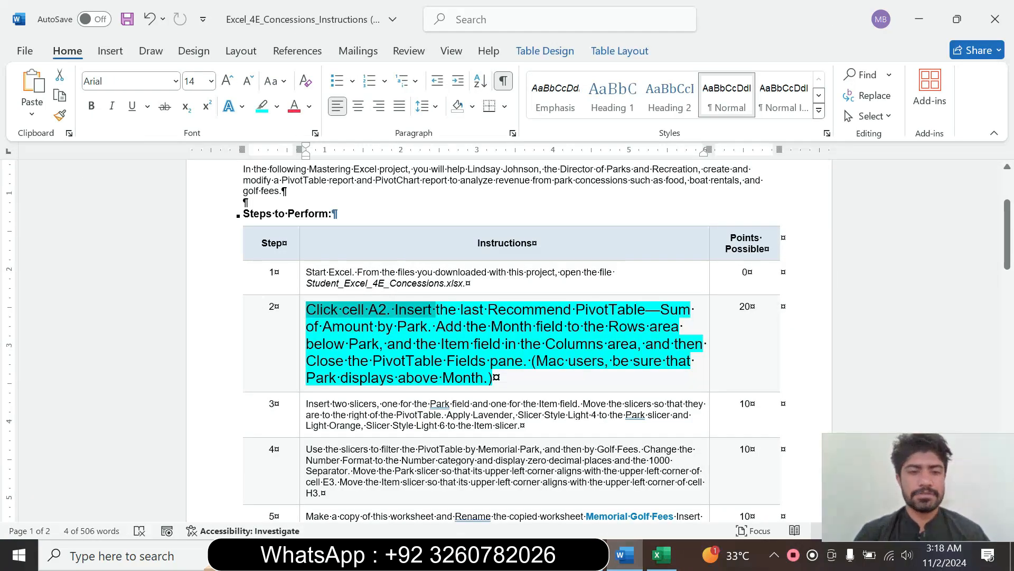
pyautogui.click(661, 554)
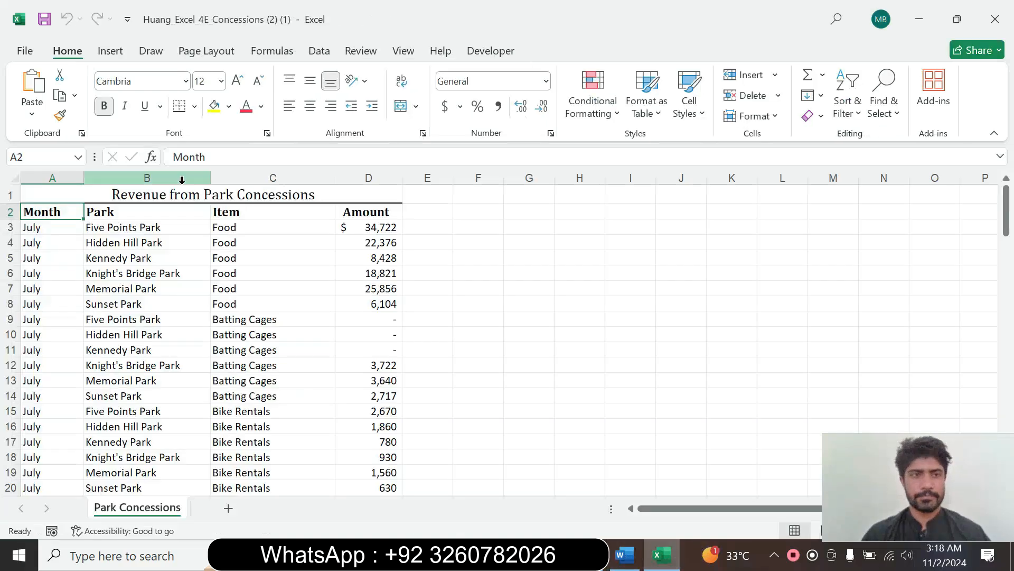
# - Insert the last recommended PivotTable, Sum of Amount by Park, from the park concessions data
pyautogui.click(110, 51)
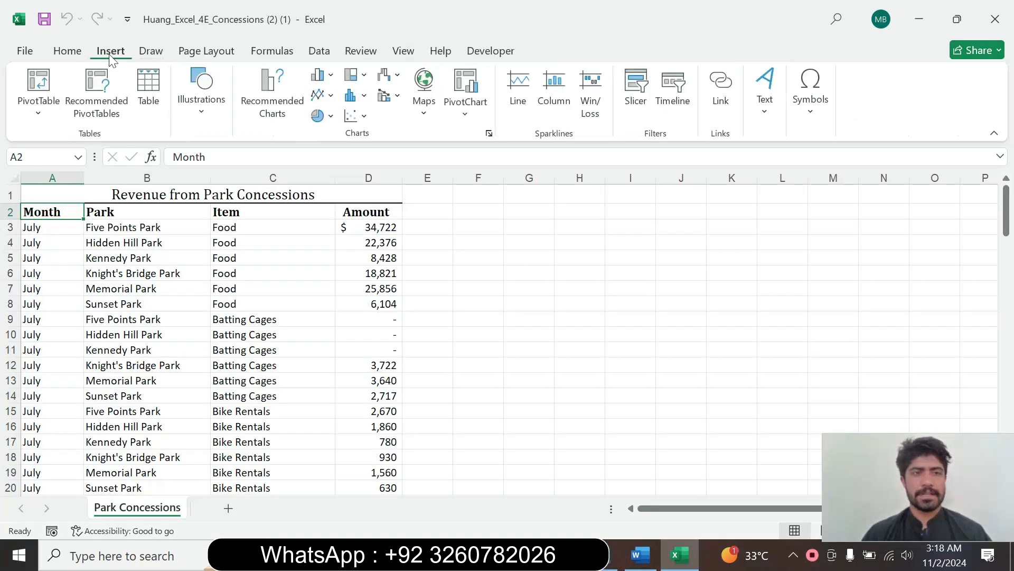
pyautogui.click(105, 106)
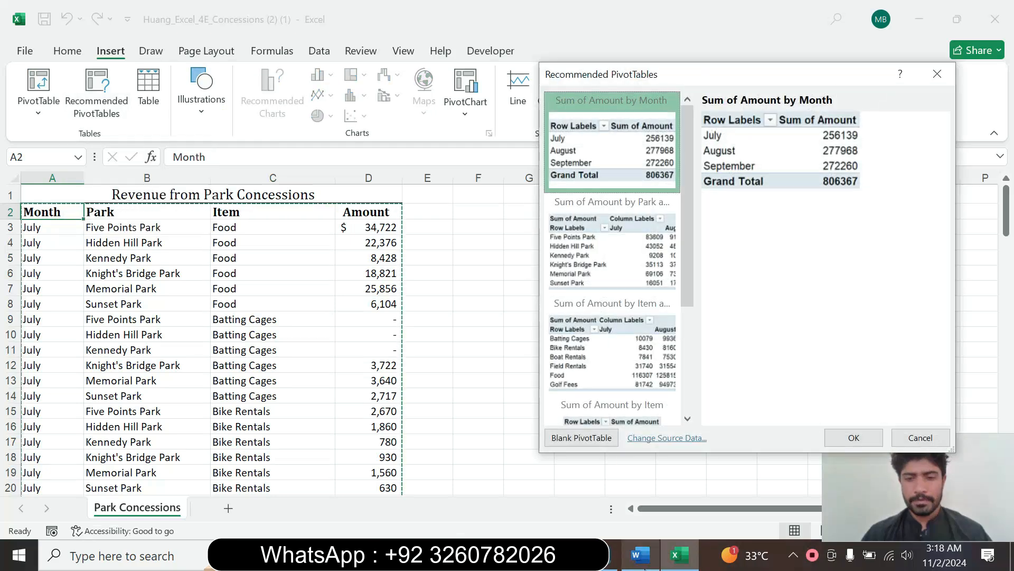
pyautogui.click(641, 555)
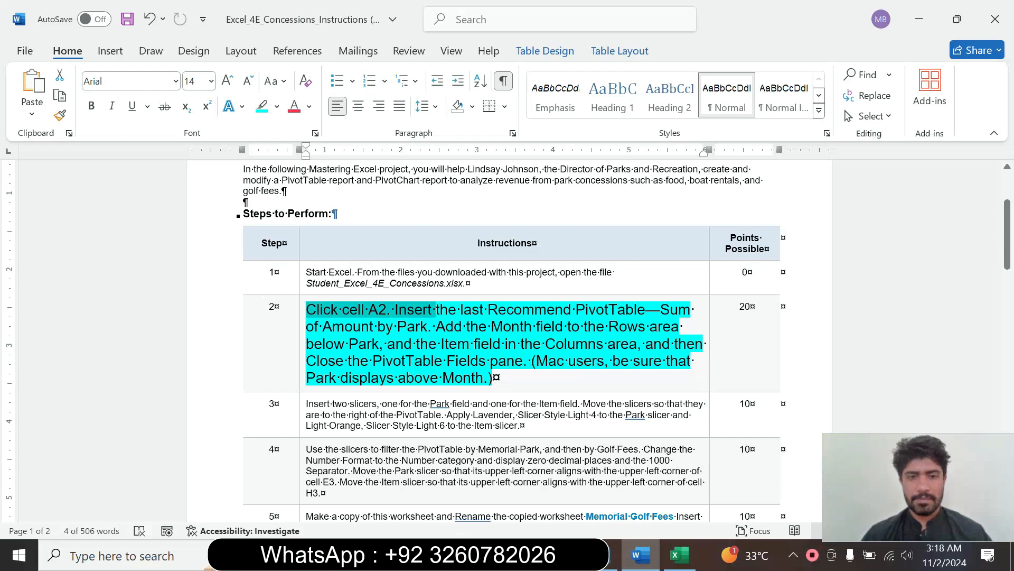
pyautogui.click(679, 555)
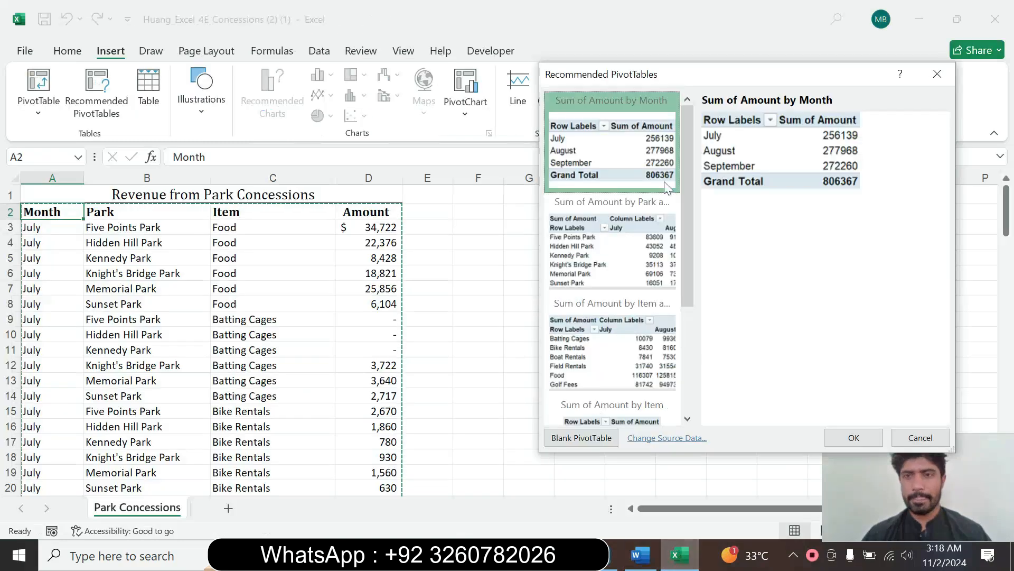
pyautogui.click(655, 217)
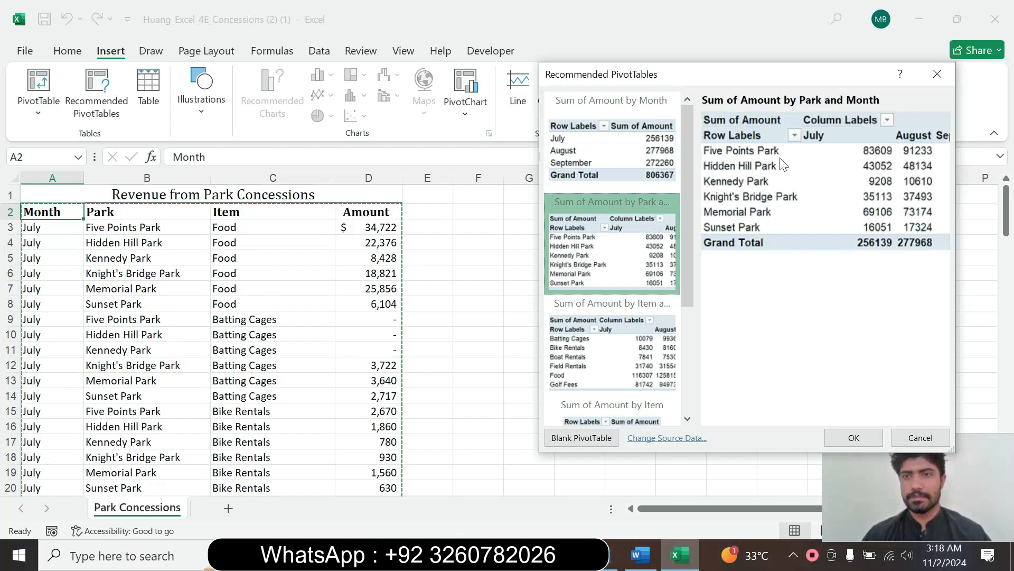
pyautogui.click(658, 342)
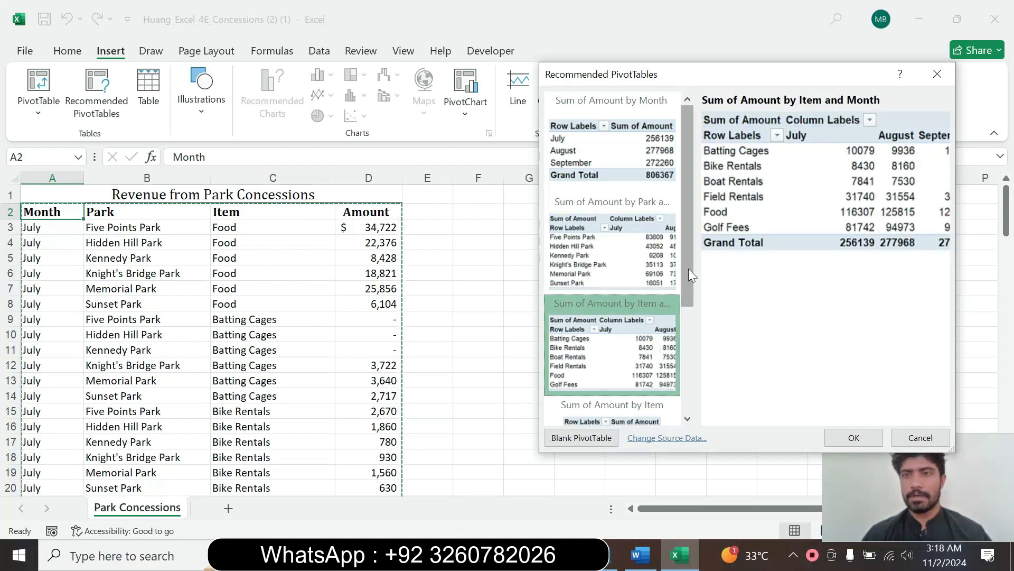
pyautogui.scroll(-3, 687, 267)
pyautogui.click(645, 322)
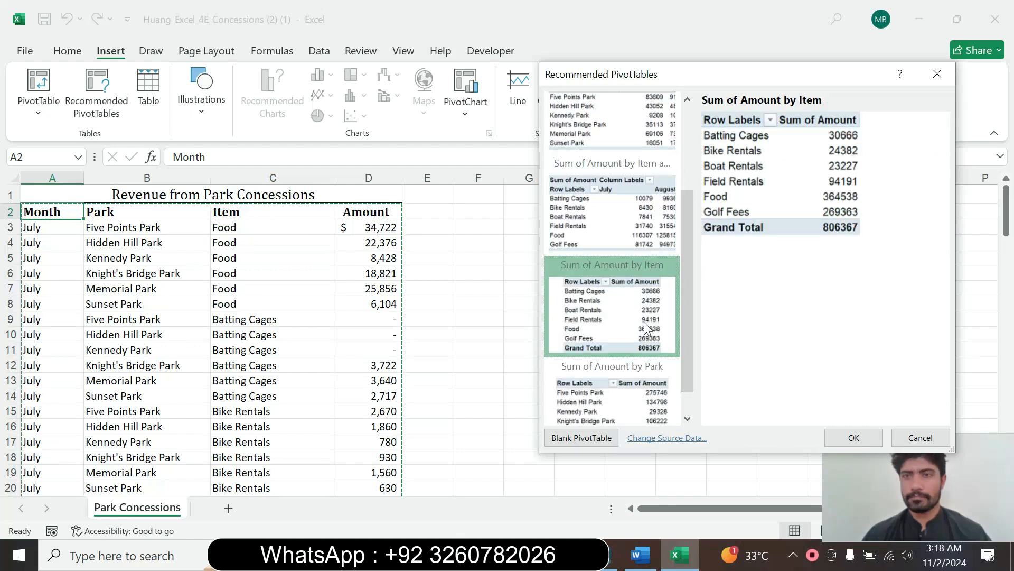
pyautogui.moveTo(695, 316); pyautogui.dragTo(689, 394)
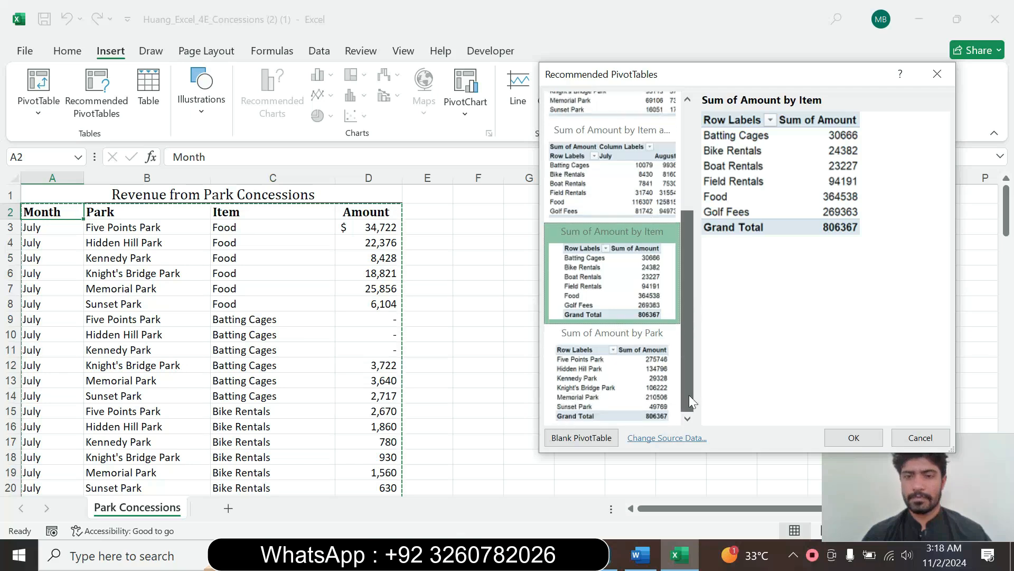
pyautogui.click(666, 385)
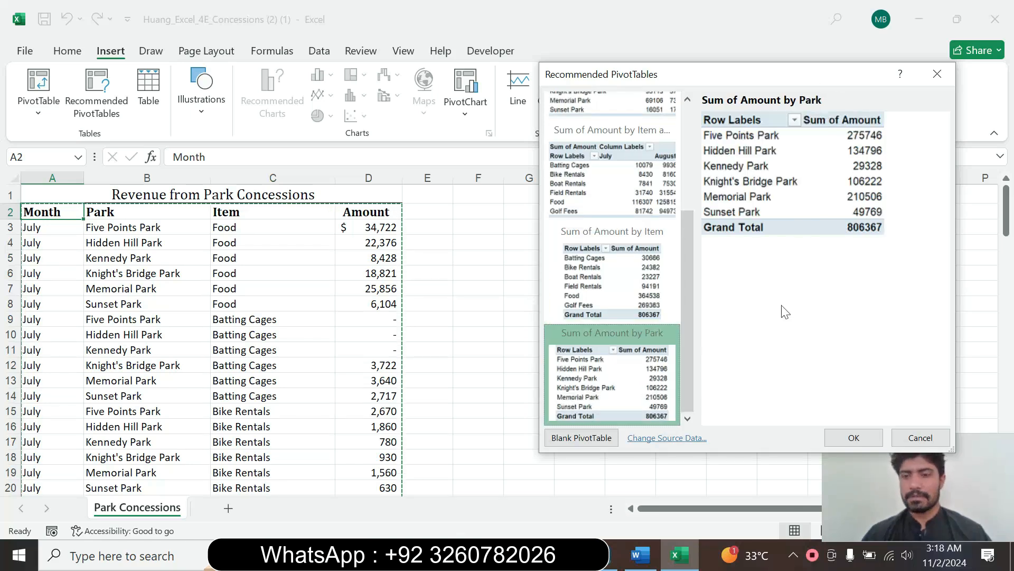
pyautogui.click(854, 439)
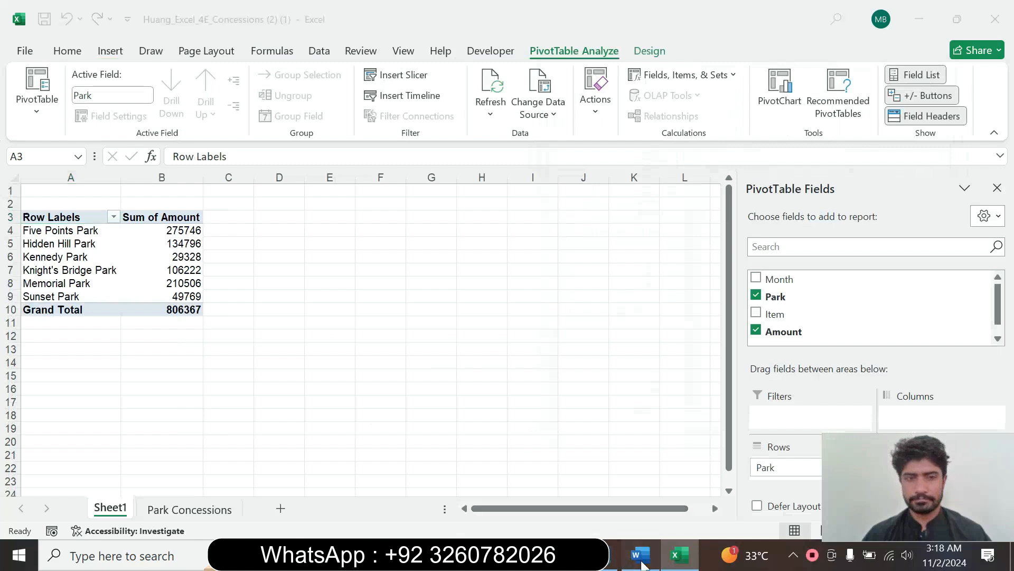
# - Check the next part of step 2 in Word, and in Excel add the Month field to the PivotTable's Rows area below Park
pyautogui.click(639, 555)
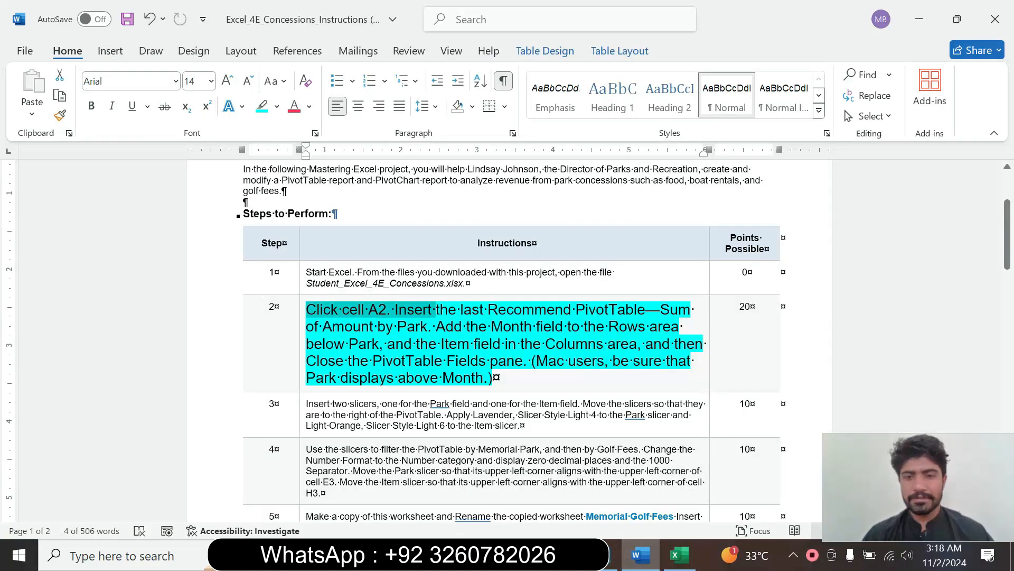
pyautogui.moveTo(437, 326); pyautogui.dragTo(683, 326)
pyautogui.moveTo(686, 560)
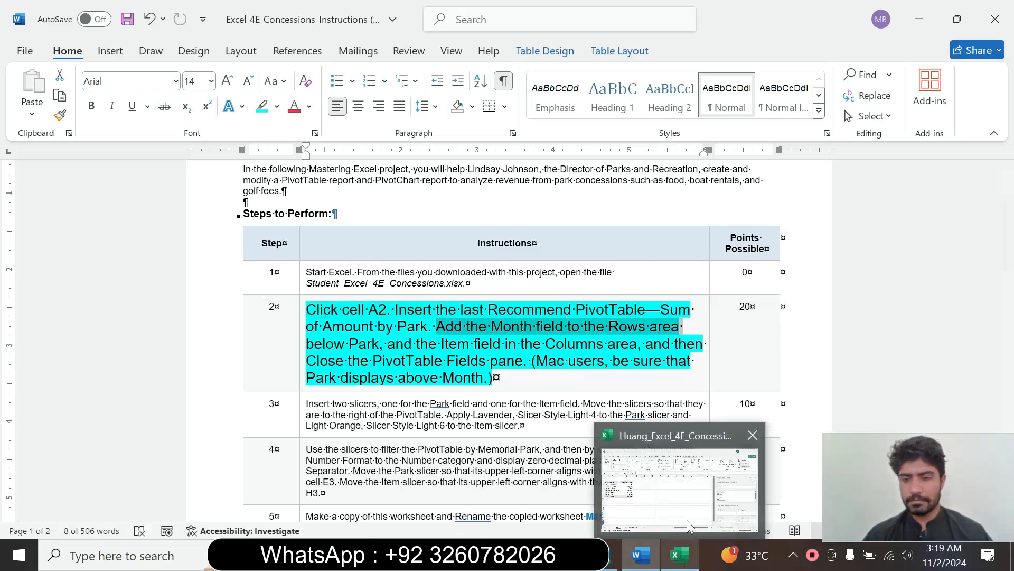
pyautogui.click(686, 505)
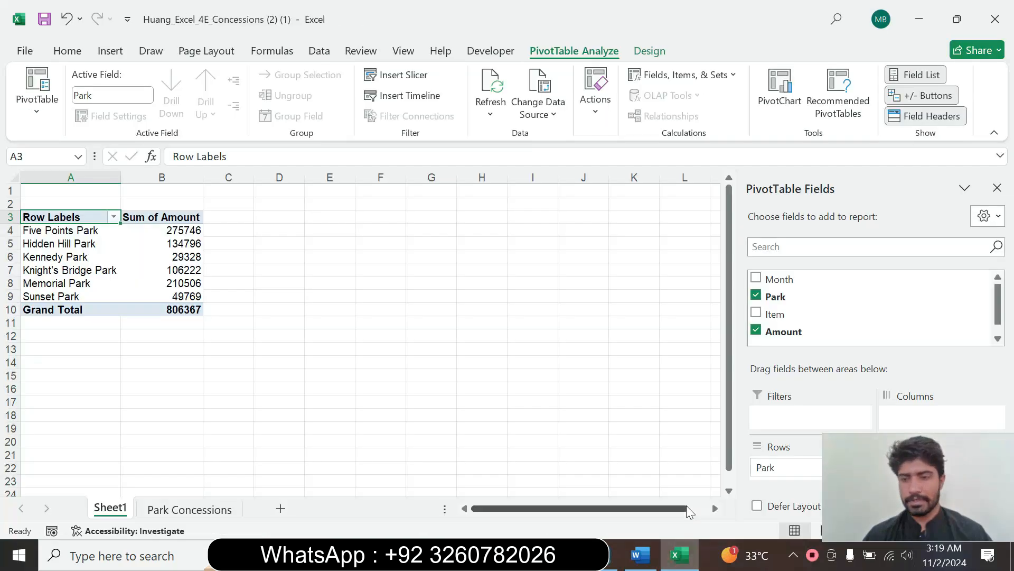
pyautogui.click(757, 280)
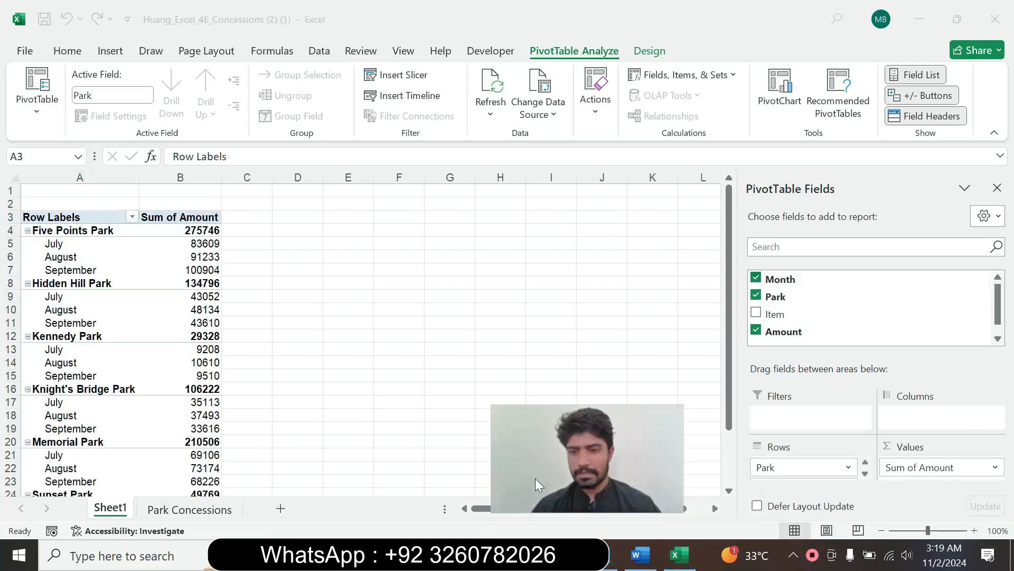
# - Check the Item field instruction in step 2 in Word and, in Excel, add the Item field to the PivotTable's Columns area
pyautogui.click(865, 476)
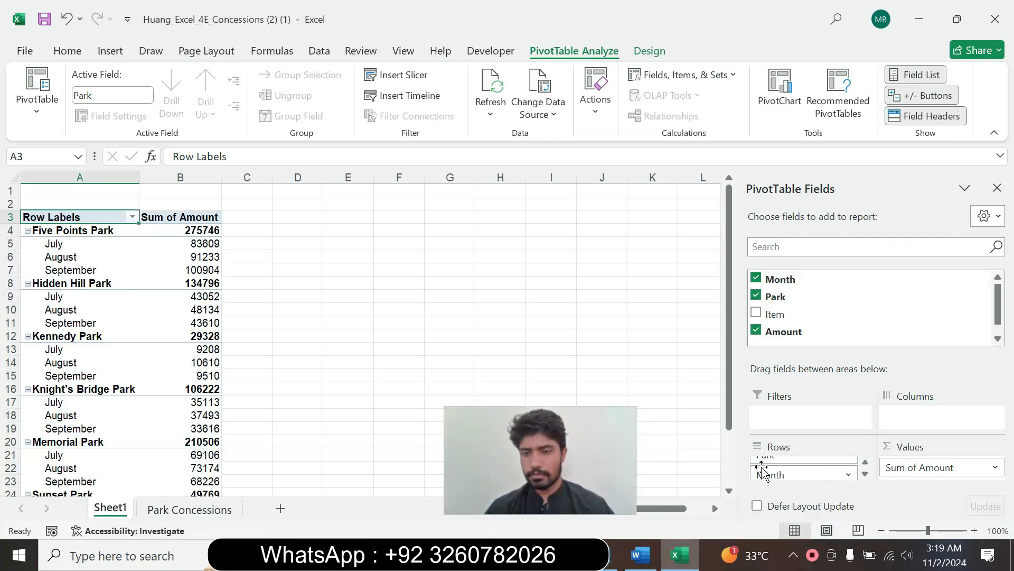
pyautogui.hotkey('alt', 'Tab')
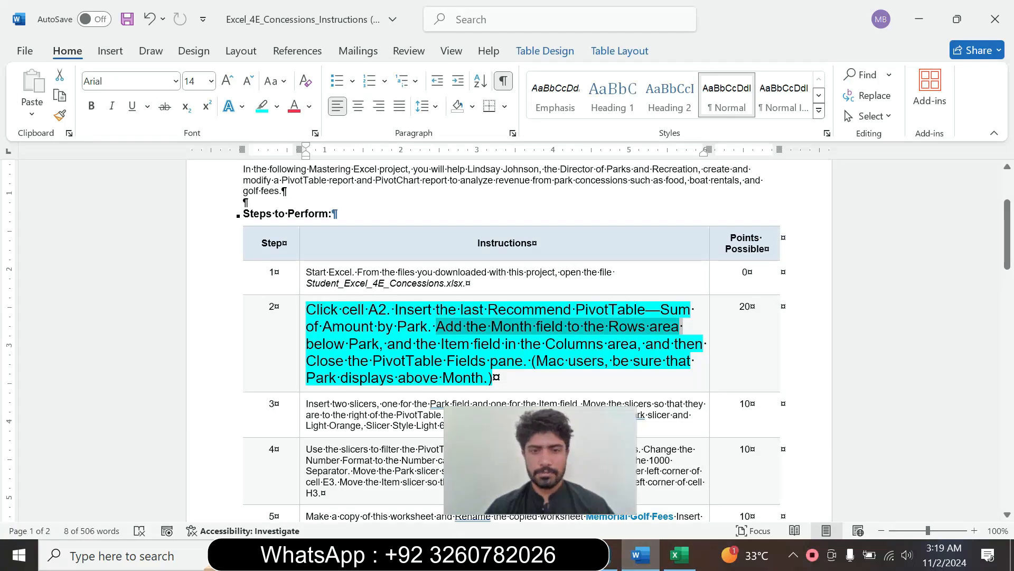
pyautogui.moveTo(392, 344); pyautogui.dragTo(602, 344)
pyautogui.moveTo(510, 462); pyautogui.dragTo(214, 496)
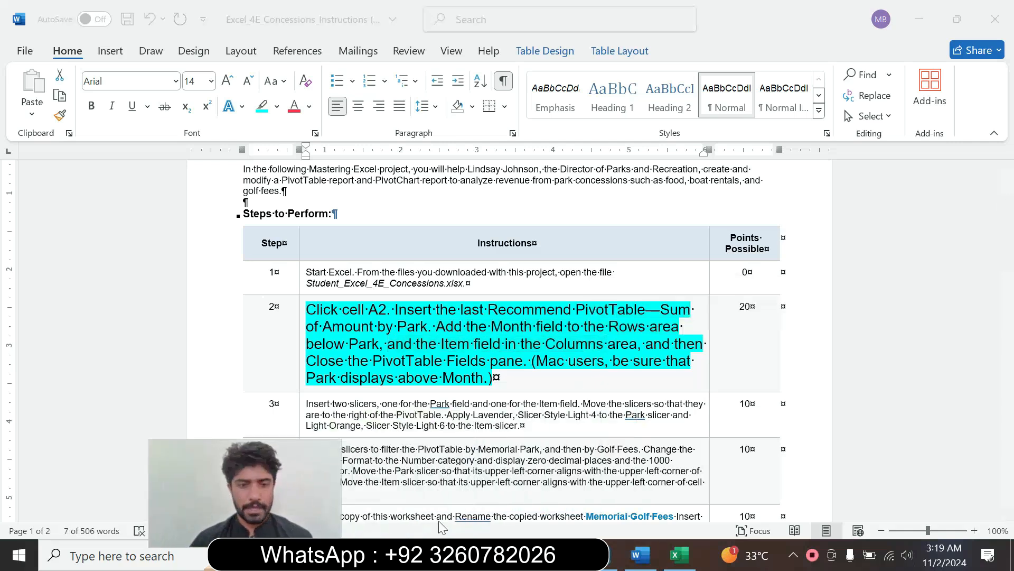
pyautogui.click(679, 554)
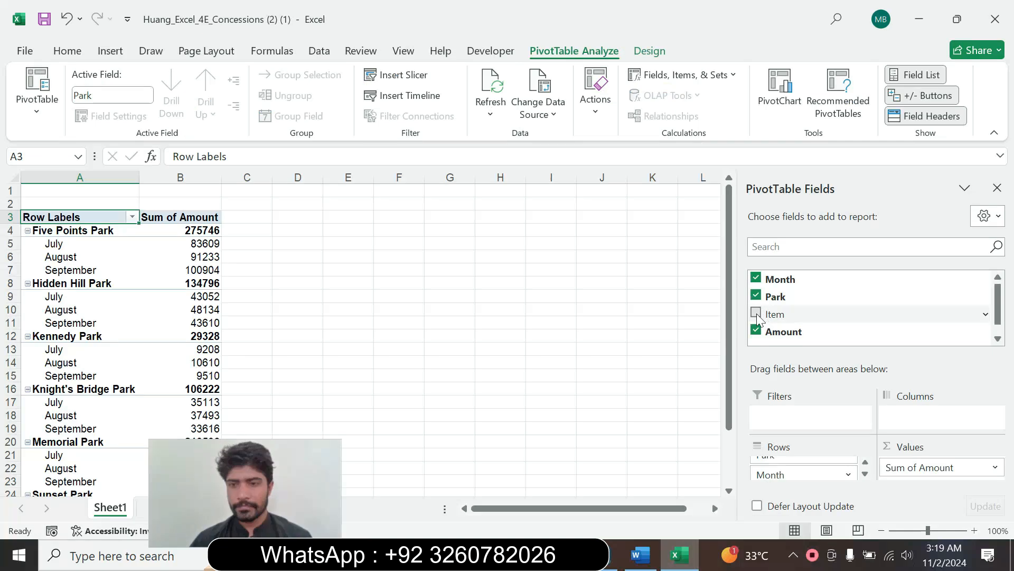
pyautogui.moveTo(756, 313); pyautogui.dragTo(917, 417)
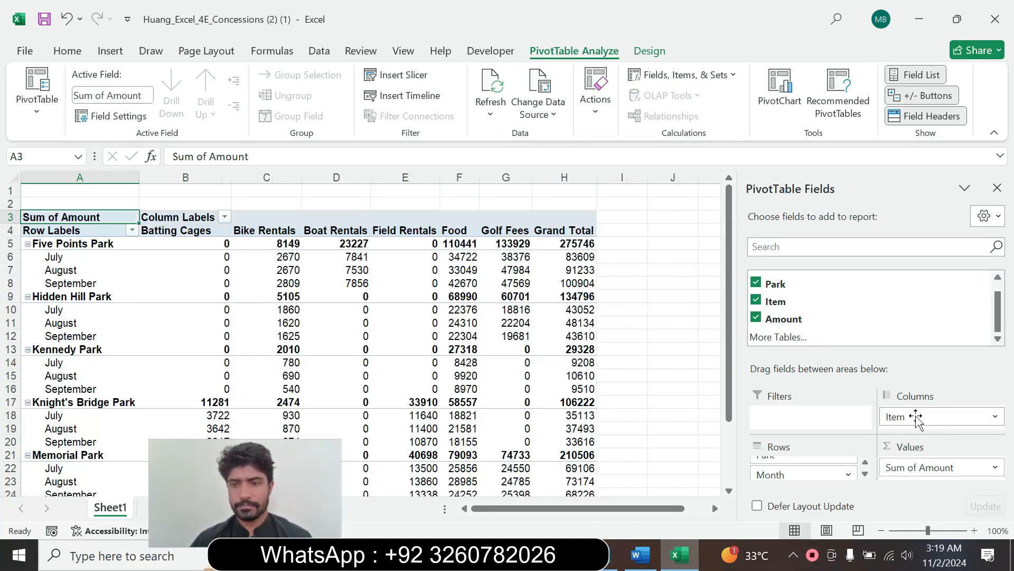
# - Check the rest of step 2 in Word and, in Excel, close the PivotTable Fields pane
pyautogui.click(640, 555)
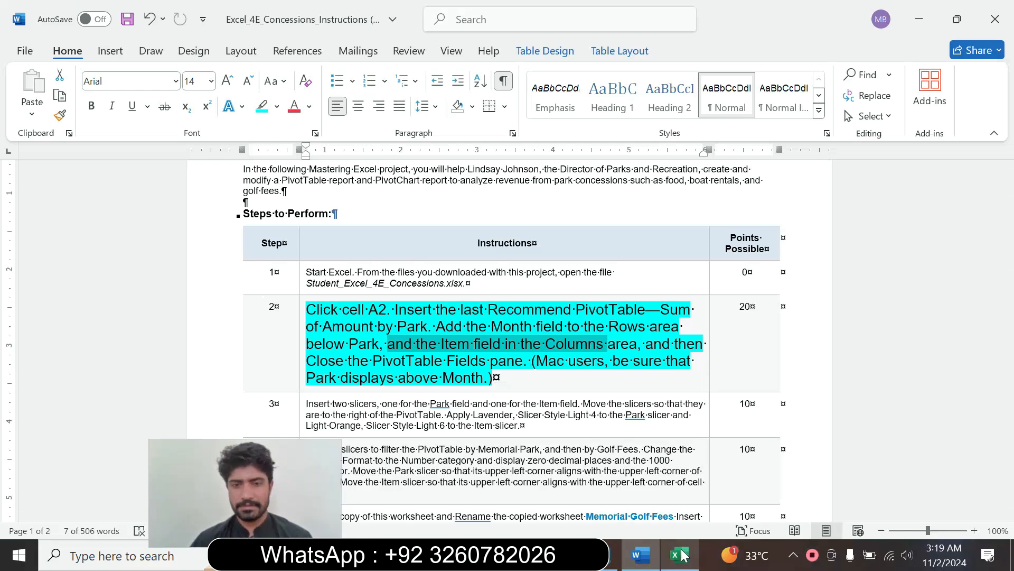
pyautogui.click(675, 509)
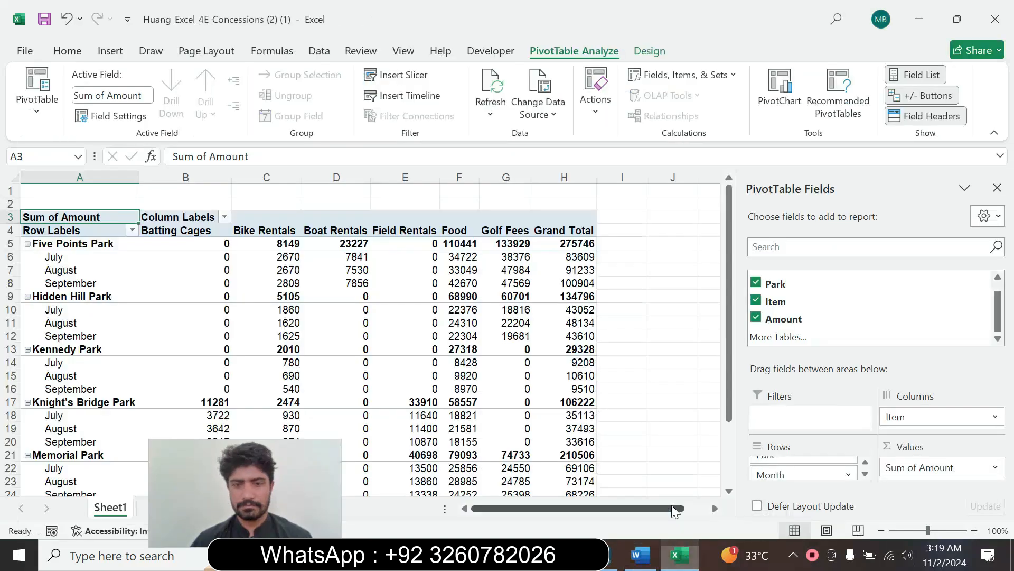
pyautogui.click(997, 188)
pyautogui.moveTo(1006, 249); pyautogui.dragTo(985, 170)
# - Switch to Word, set the step 2 instruction text to font size 9 and remove its turquoise highlight
pyautogui.click(640, 552)
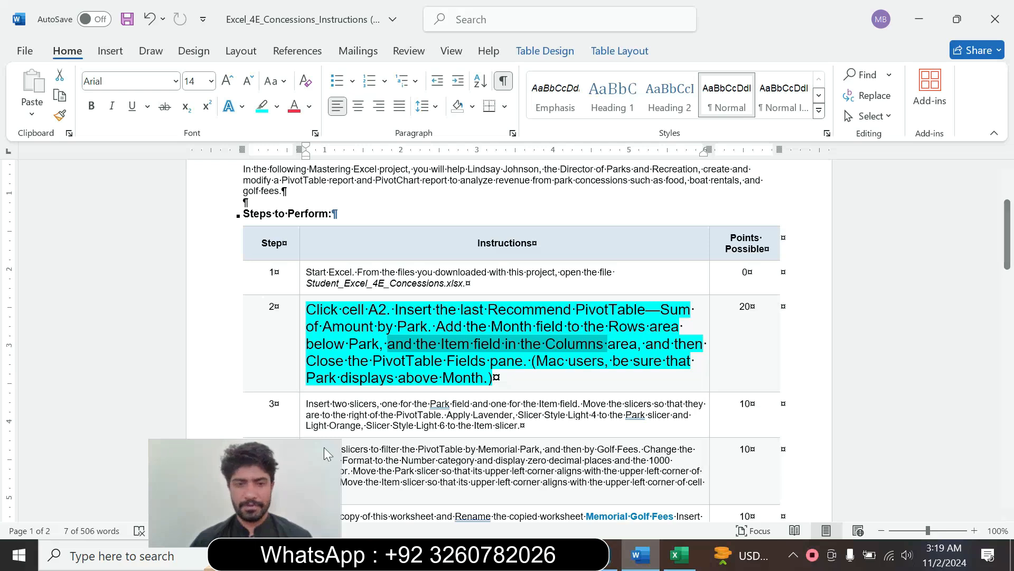
pyautogui.click(299, 376)
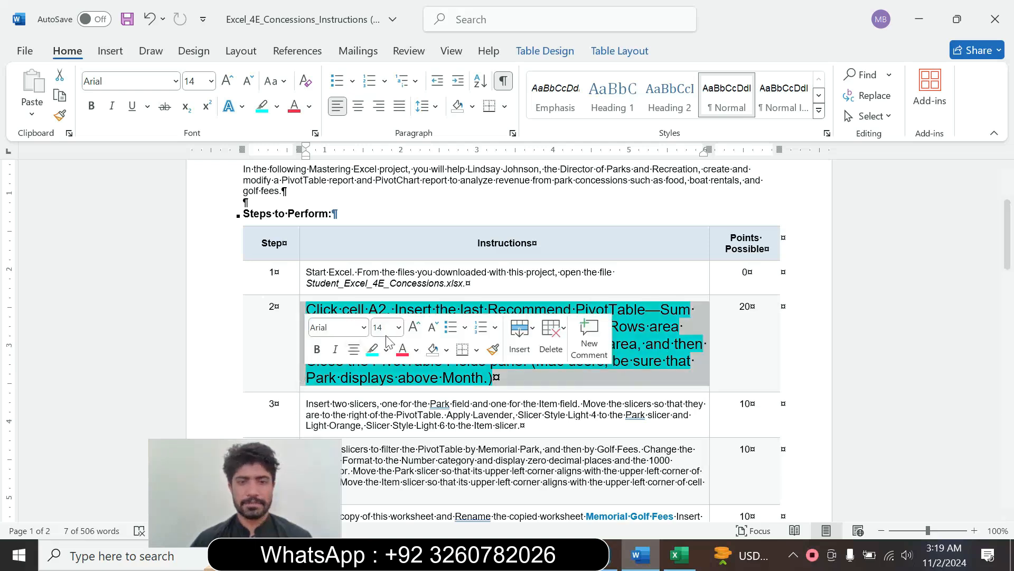
pyautogui.click(398, 327)
pyautogui.click(383, 34)
pyautogui.moveTo(265, 538); pyautogui.dragTo(112, 529)
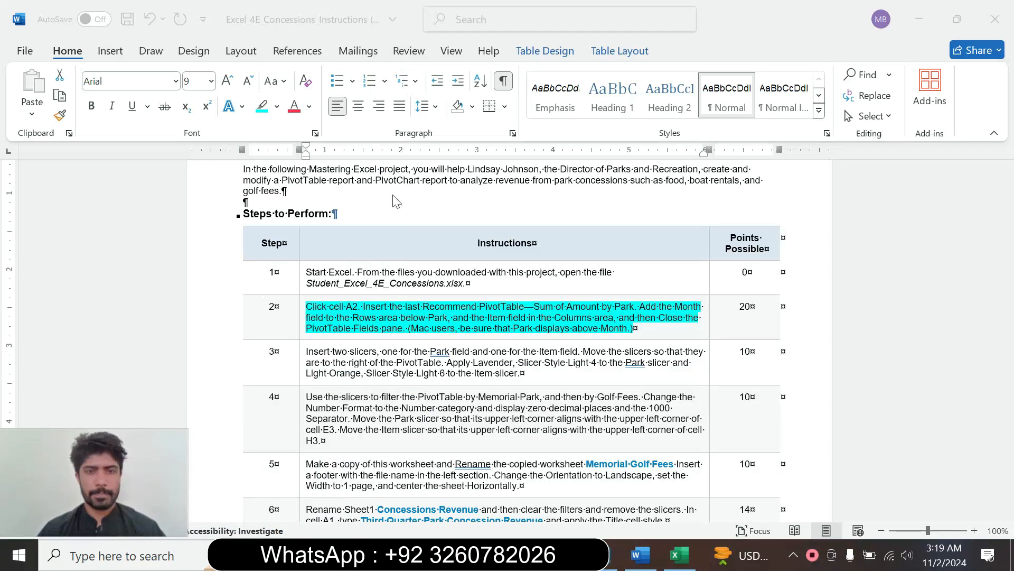
pyautogui.click(278, 106)
pyautogui.click(279, 107)
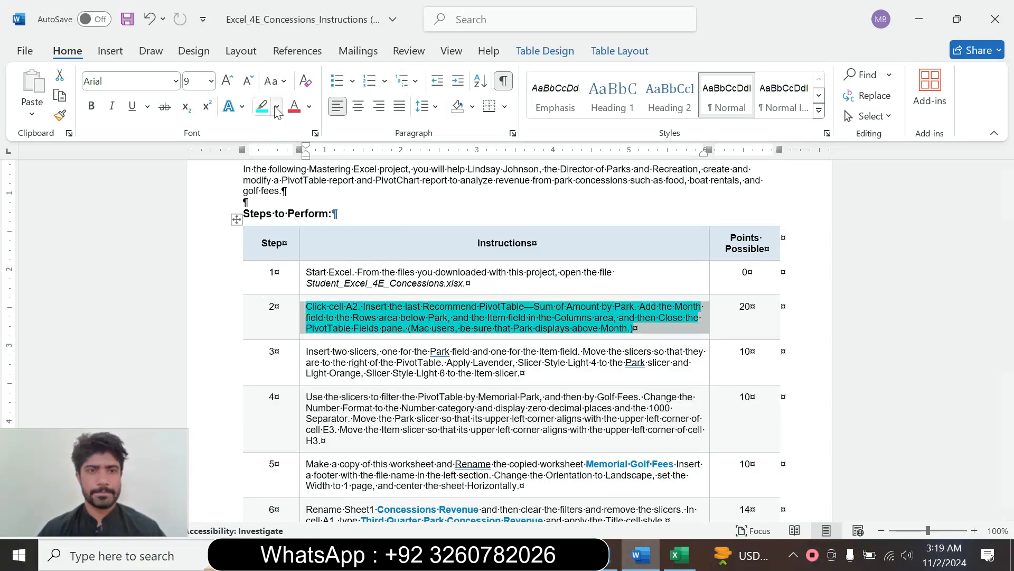
pyautogui.click(308, 238)
pyautogui.hotkey('ctrl', 'z')
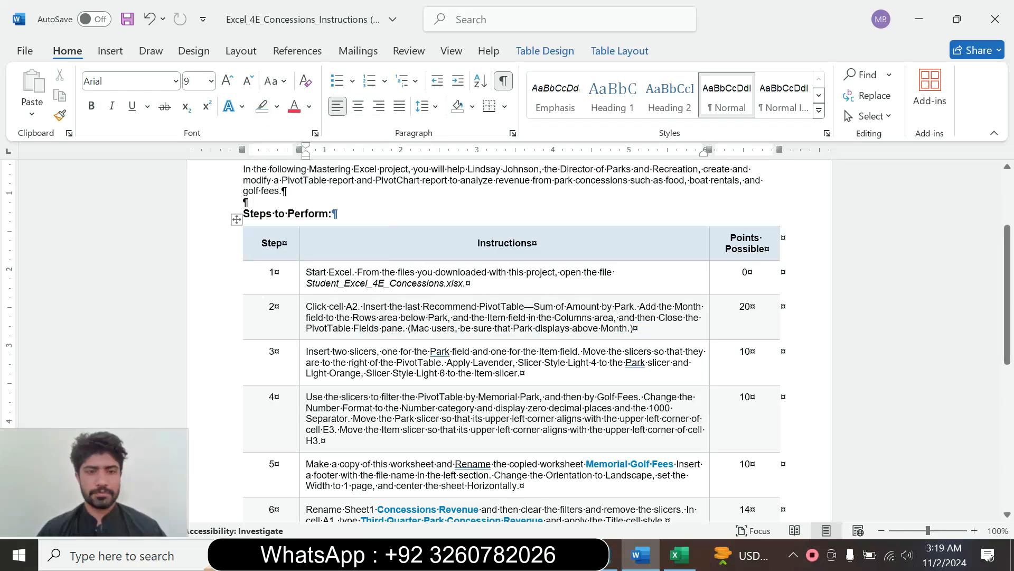
# - Set the step 3 instruction text to font size 16 and highlight it in turquoise
pyautogui.click(301, 374)
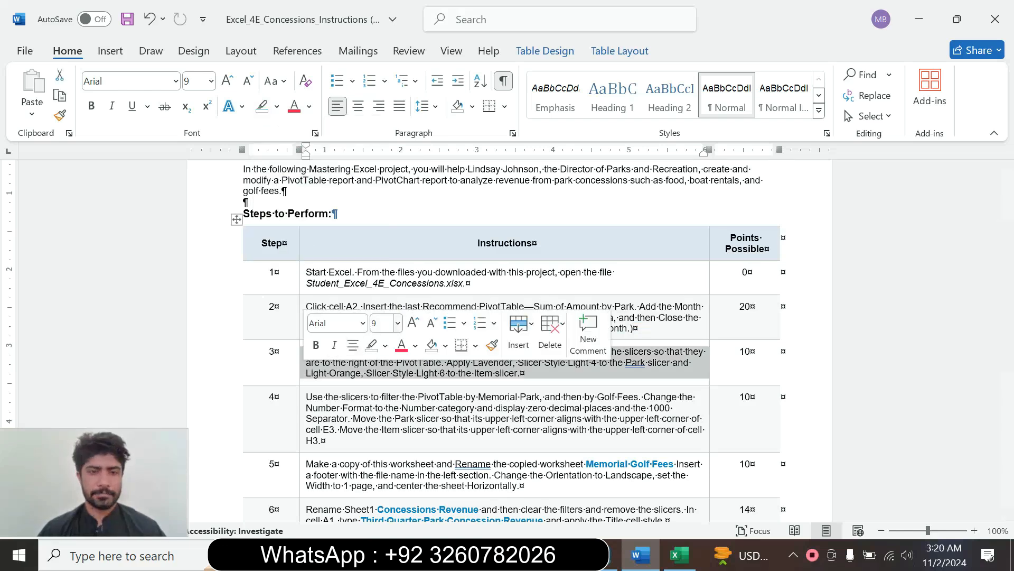
pyautogui.click(397, 323)
pyautogui.click(385, 128)
pyautogui.click(277, 107)
pyautogui.click(311, 161)
pyautogui.moveTo(1008, 259); pyautogui.dragTo(1010, 288)
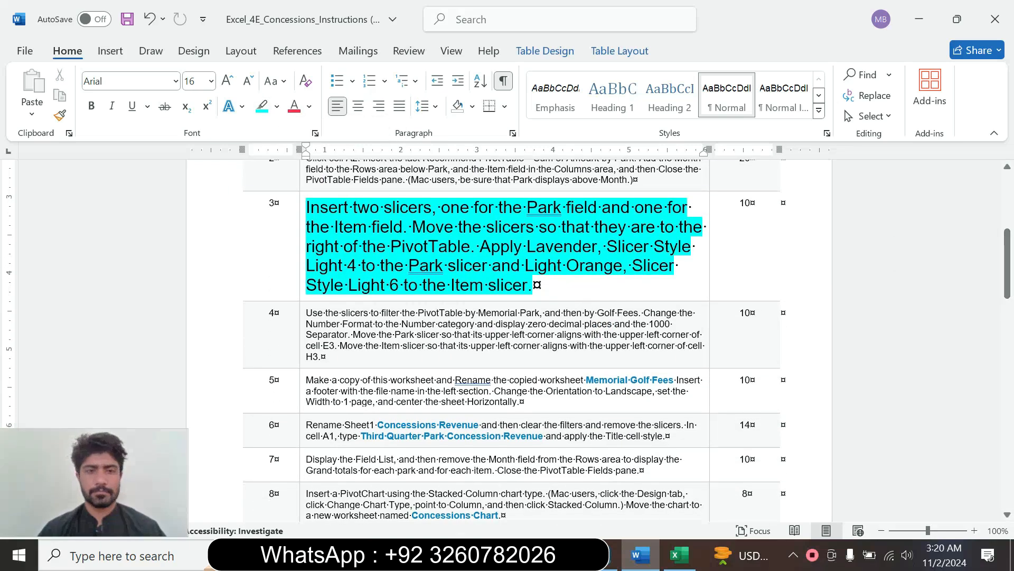
# - Read the step 3 instruction in Word and, in Excel, insert slicers for the PivotTable's Park and Item fields
pyautogui.moveTo(309, 207); pyautogui.dragTo(697, 285)
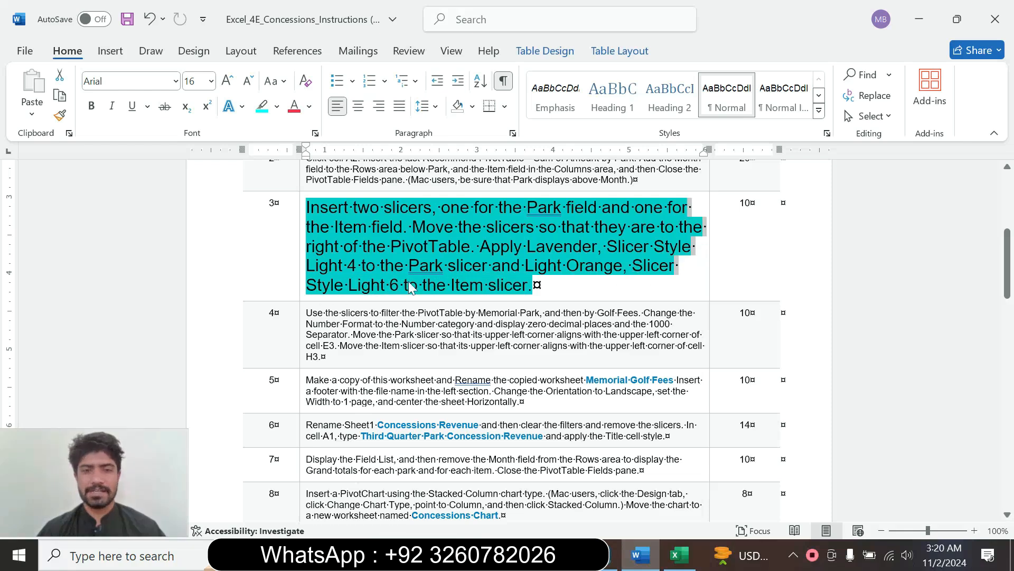
pyautogui.click(539, 265)
pyautogui.moveTo(306, 207); pyautogui.dragTo(602, 209)
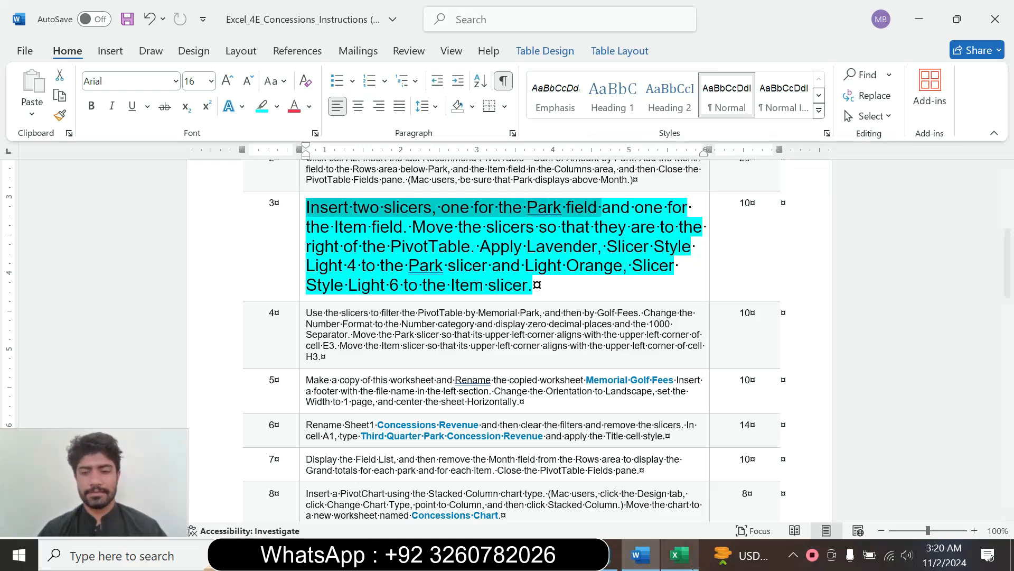
pyautogui.click(679, 555)
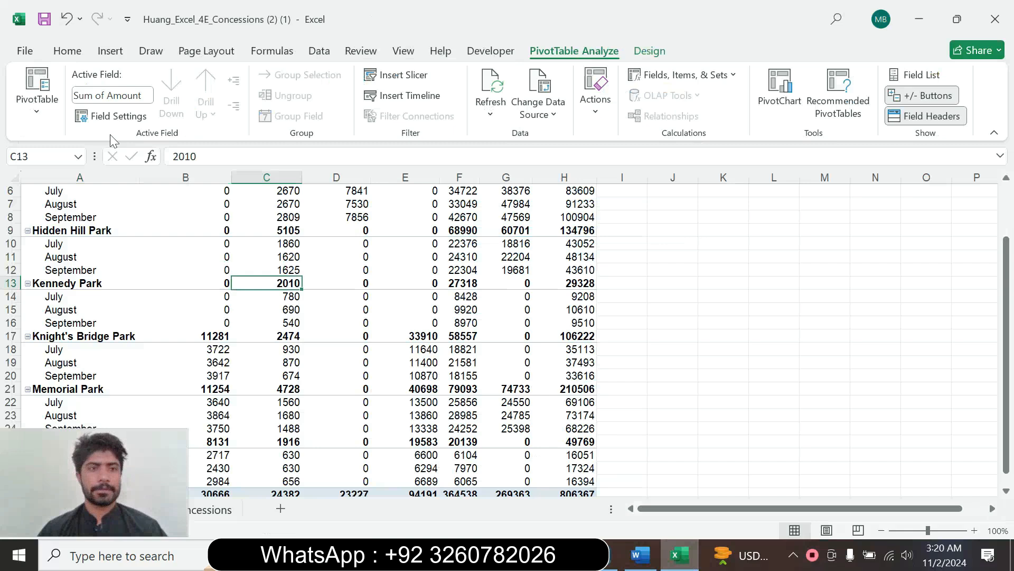
pyautogui.click(110, 51)
pyautogui.click(637, 95)
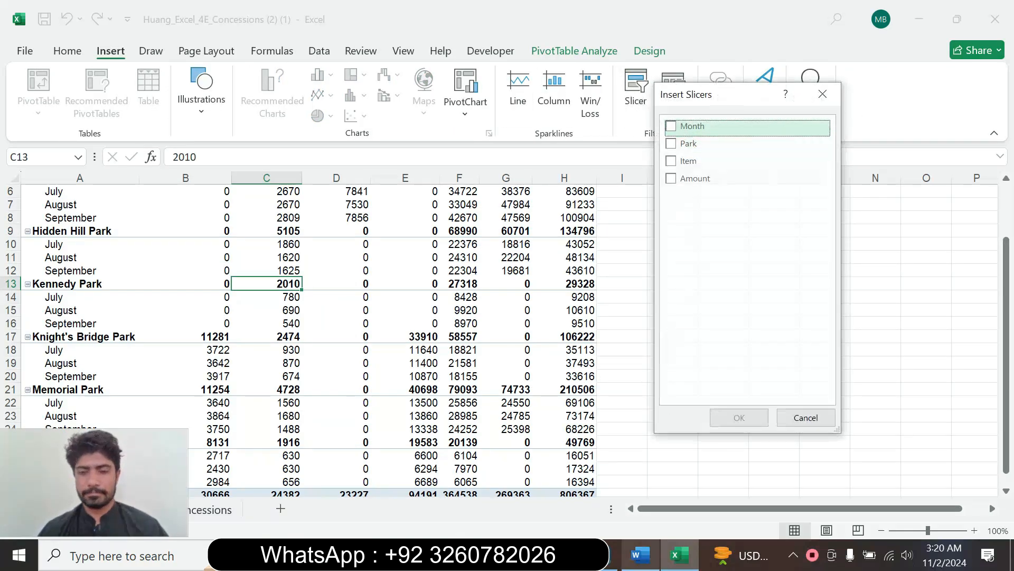
pyautogui.click(640, 555)
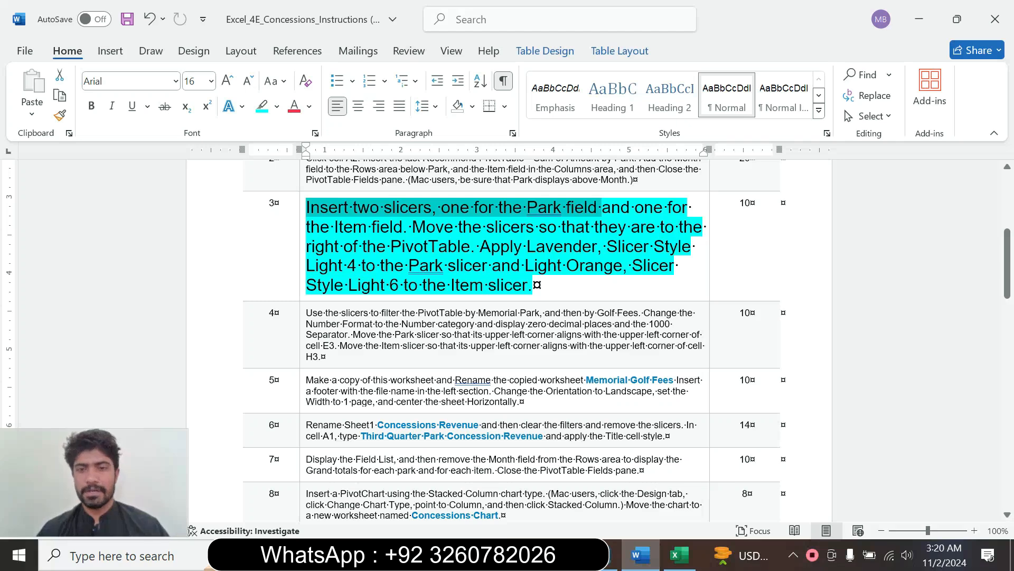
pyautogui.click(679, 555)
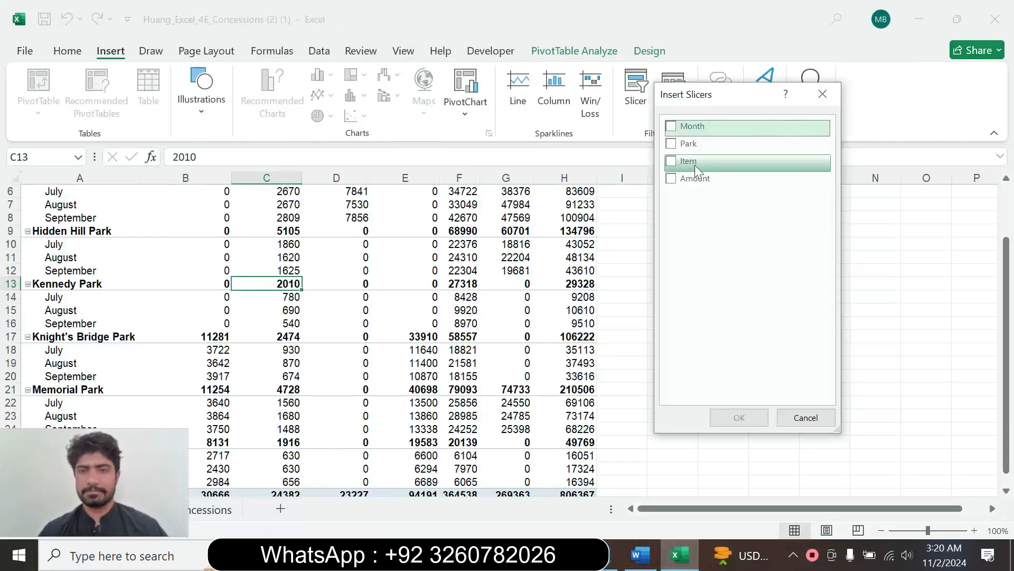
pyautogui.click(670, 144)
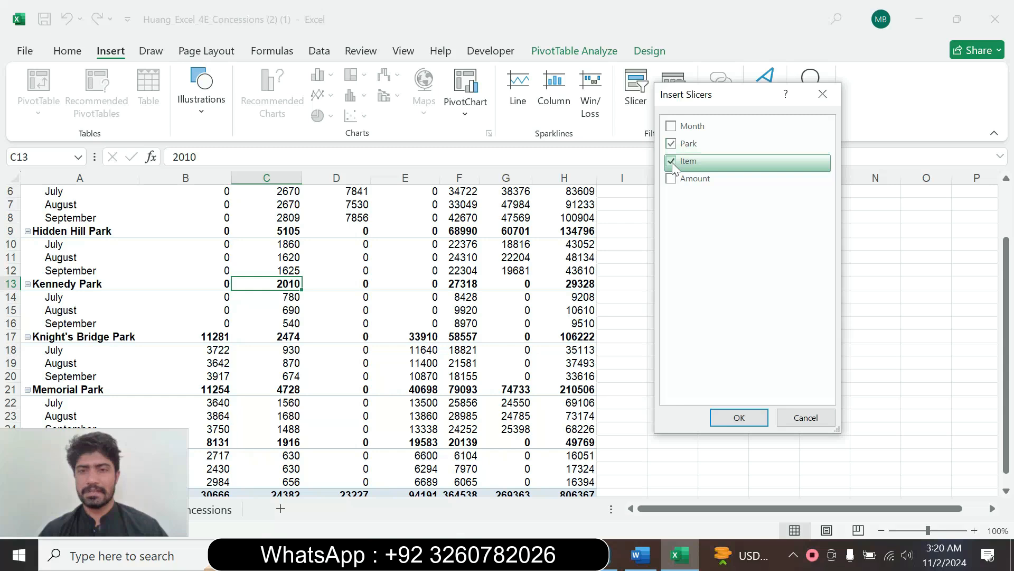
pyautogui.click(731, 418)
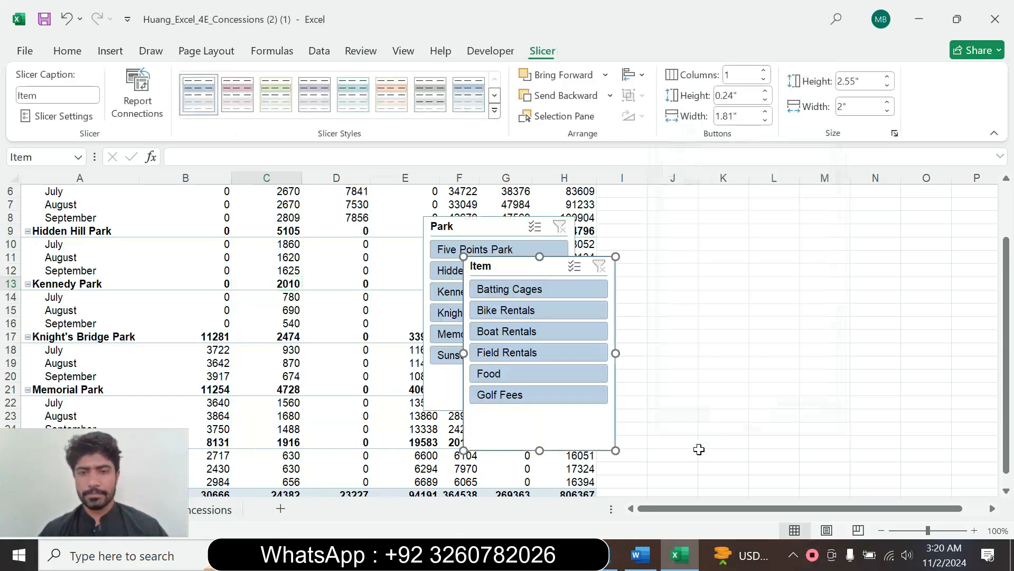
# - Check the slicer placement instruction in Word and, in Excel, move the Item and Park slicers to the right of the PivotTable
pyautogui.click(639, 554)
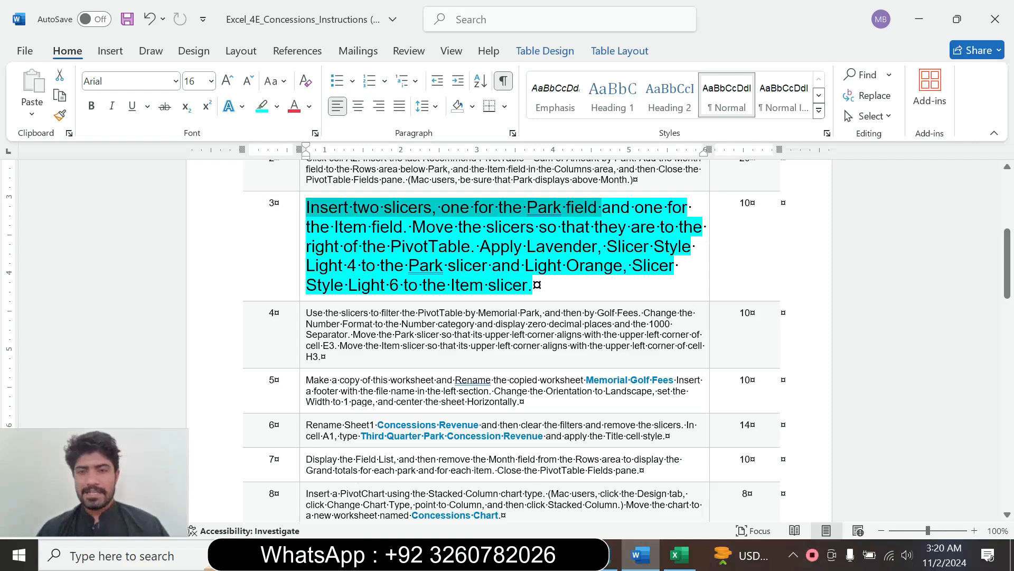
pyautogui.moveTo(312, 247); pyautogui.dragTo(479, 247)
pyautogui.click(499, 290)
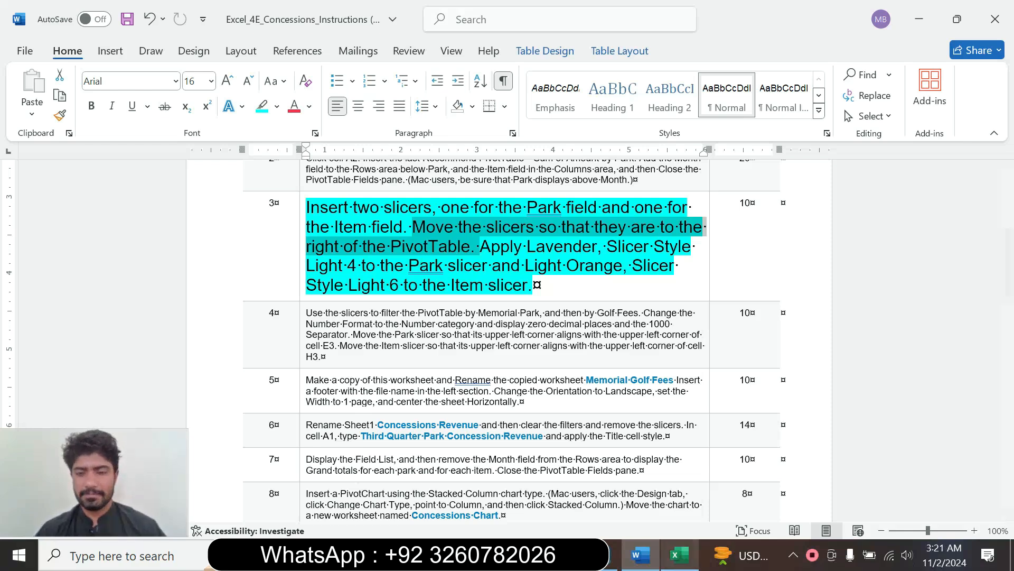
pyautogui.click(680, 555)
pyautogui.moveTo(548, 271); pyautogui.dragTo(858, 265)
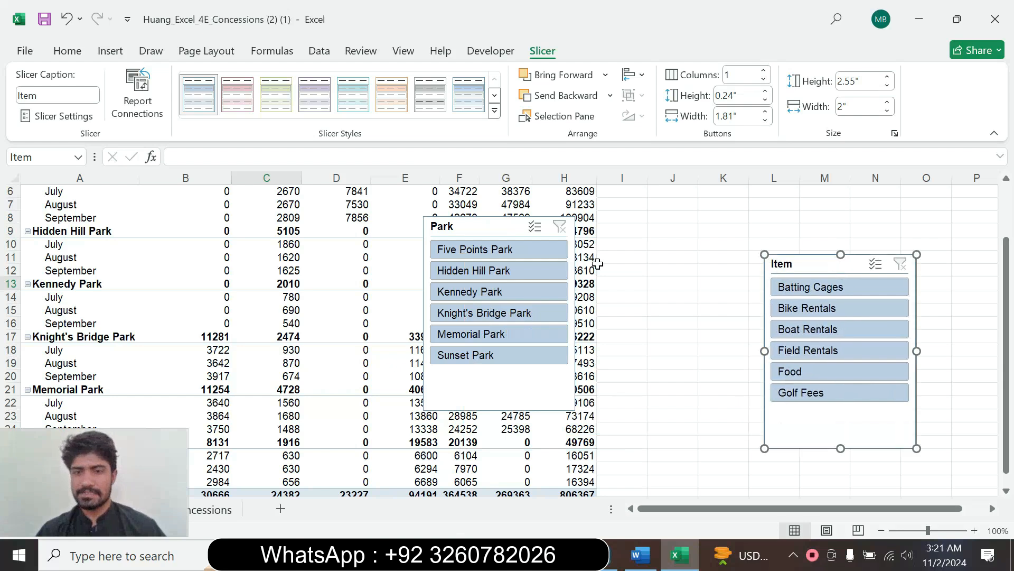
pyautogui.moveTo(479, 234); pyautogui.dragTo(662, 260)
# - Read the slicer style instruction in Word and, in Excel, apply Lavender, Slicer Style Light 4 to the Park slicer
pyautogui.click(640, 555)
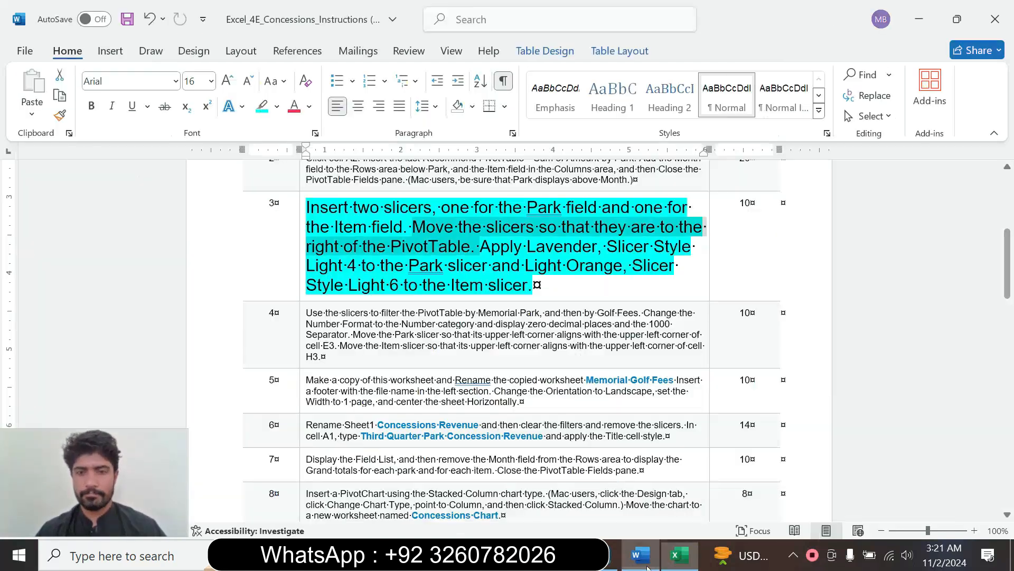
pyautogui.click(501, 247)
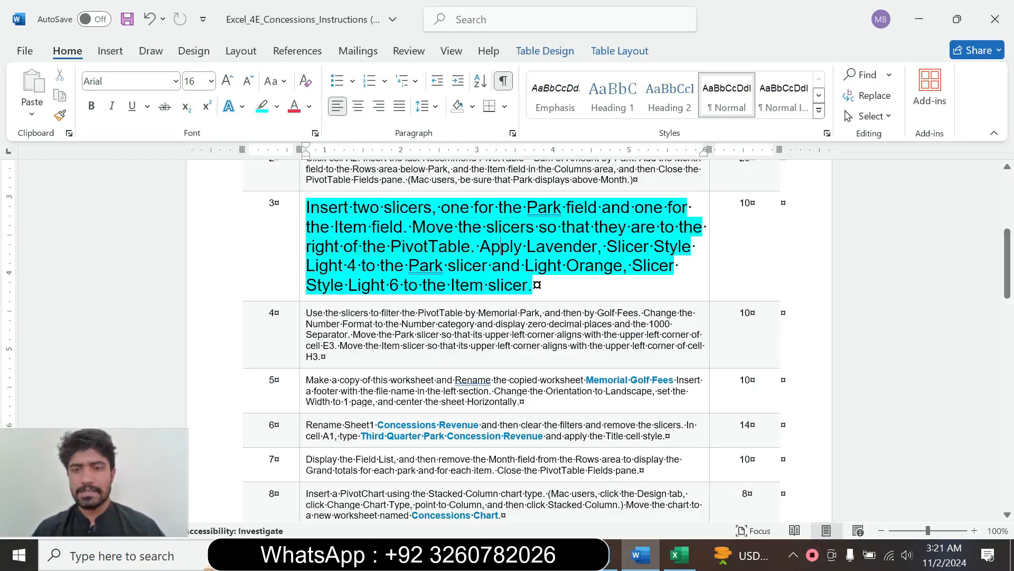
pyautogui.moveTo(501, 247); pyautogui.dragTo(561, 266)
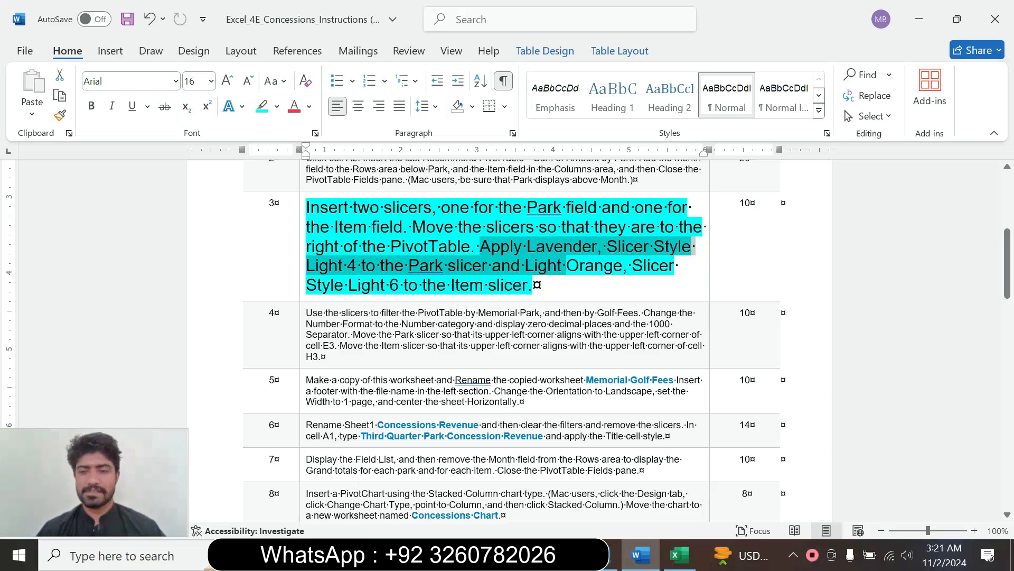
pyautogui.click(679, 555)
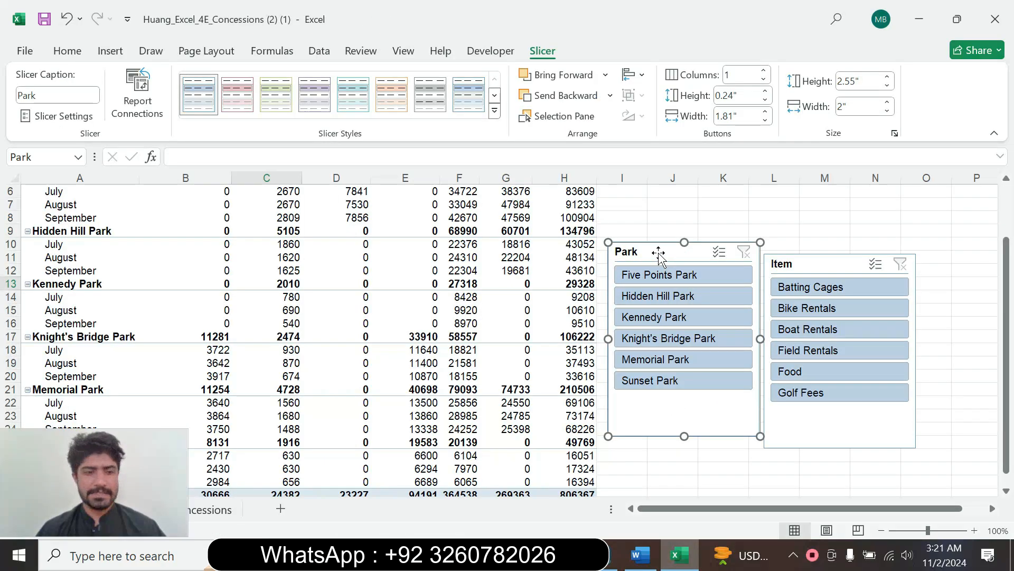
pyautogui.click(641, 555)
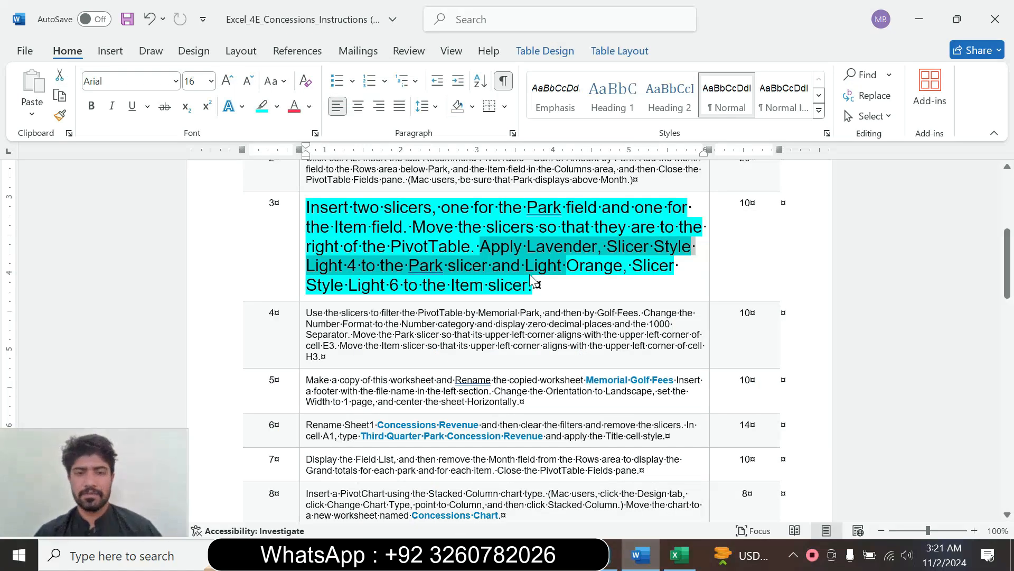
pyautogui.click(679, 555)
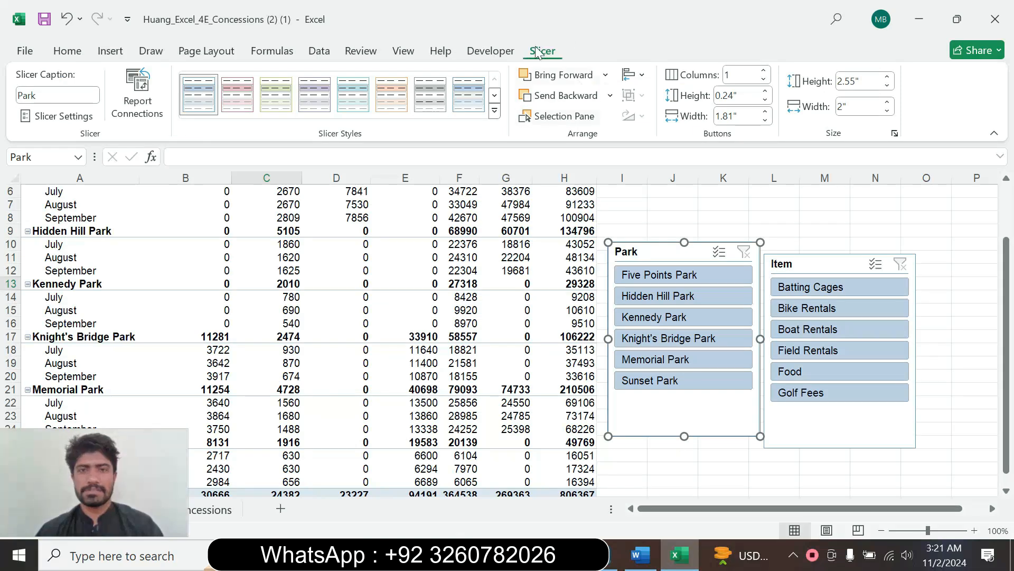
pyautogui.click(495, 110)
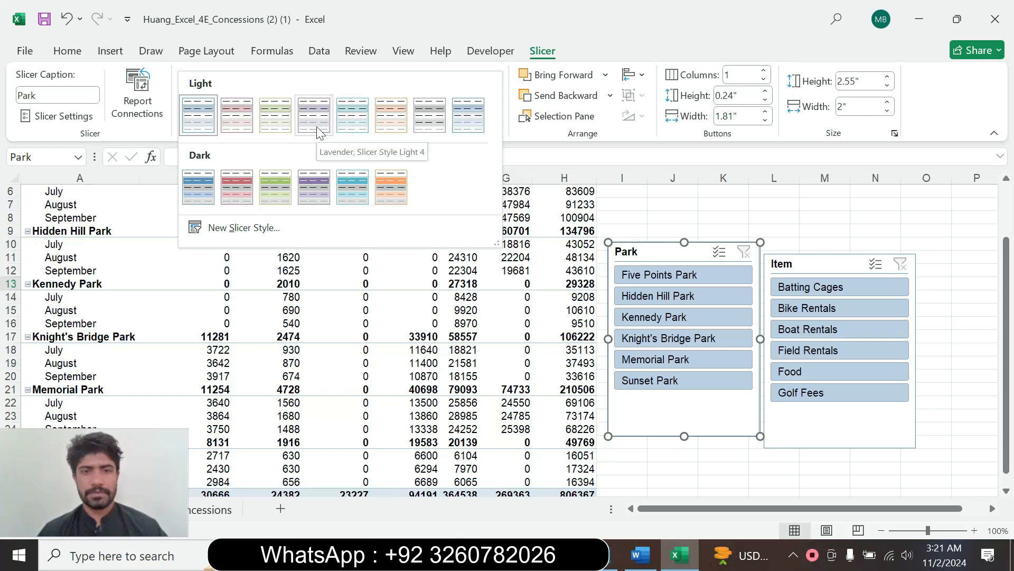
pyautogui.click(641, 554)
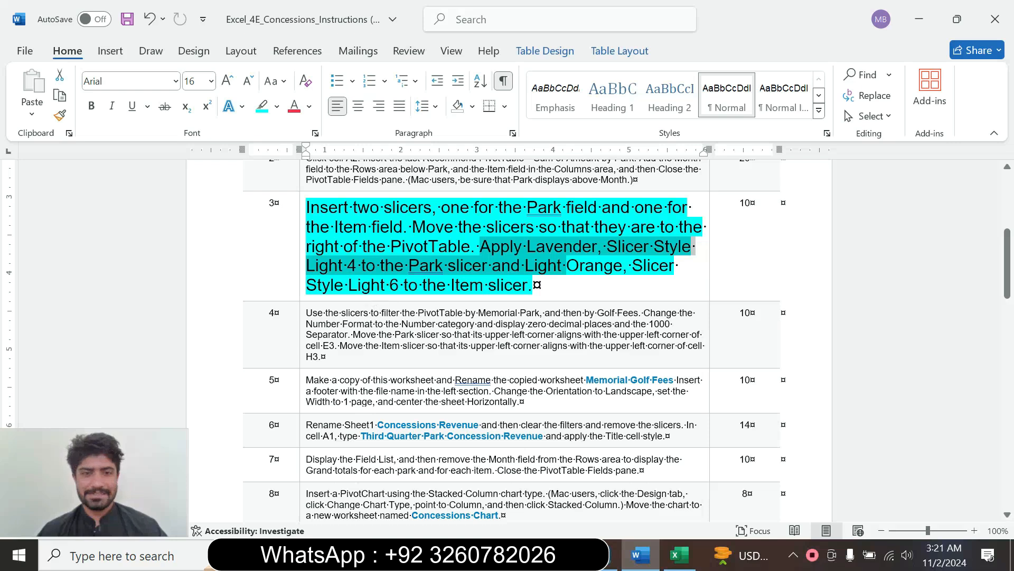
pyautogui.click(679, 555)
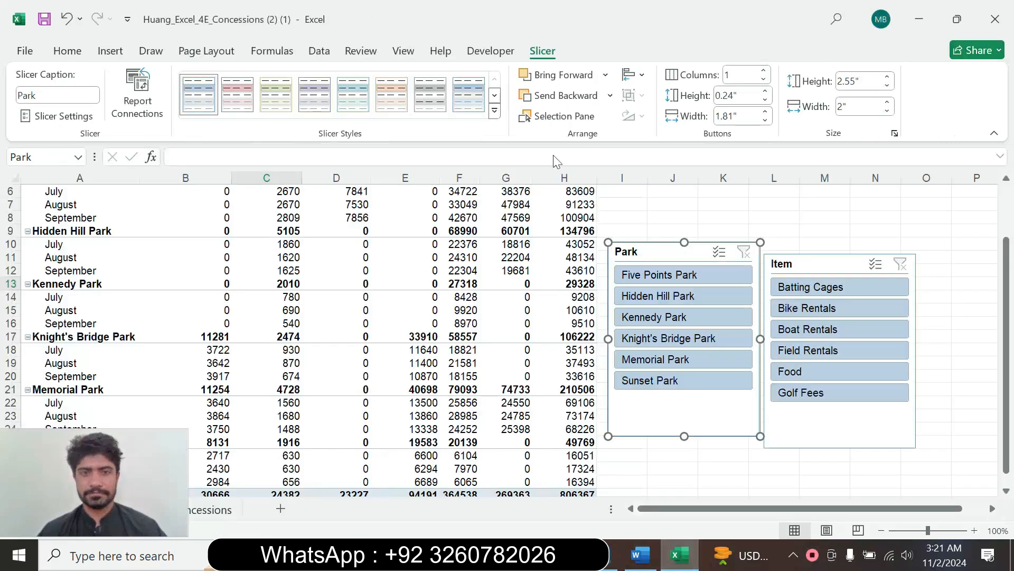
pyautogui.click(501, 112)
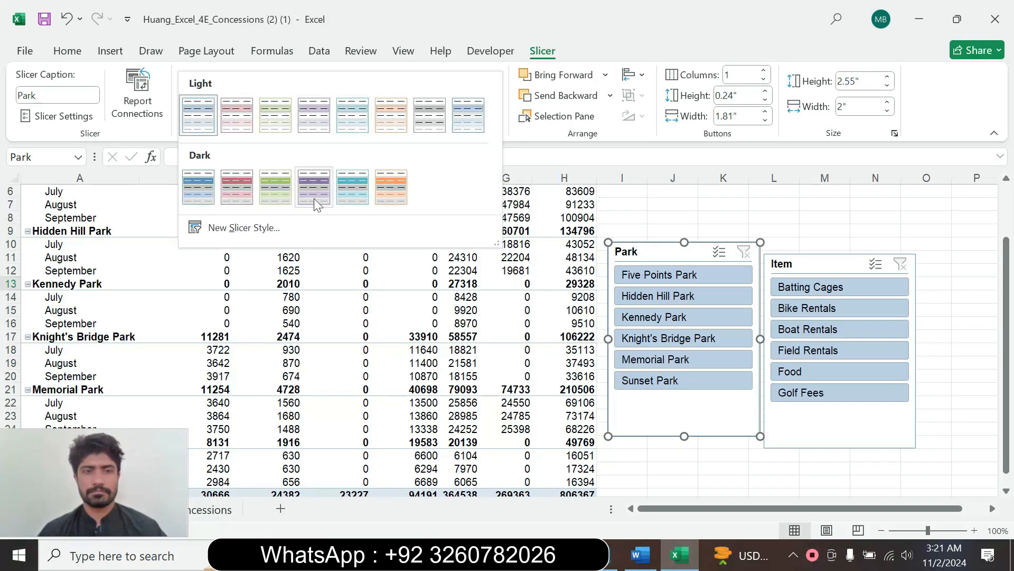
pyautogui.click(315, 114)
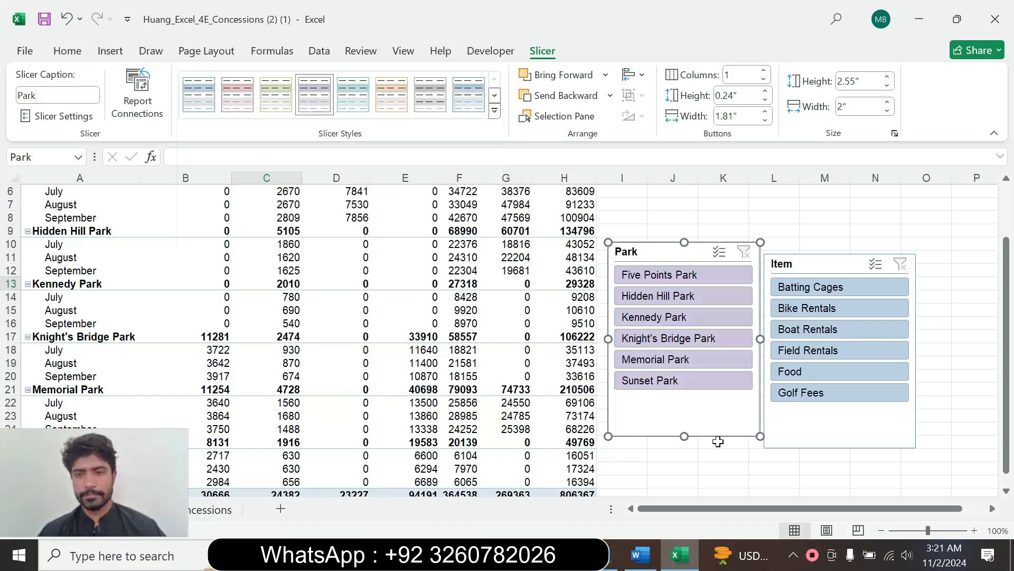
# - Recheck the style instruction in Word and, in Excel, apply Light Orange, Slicer Style Light 6 to the Item slicer
pyautogui.click(641, 555)
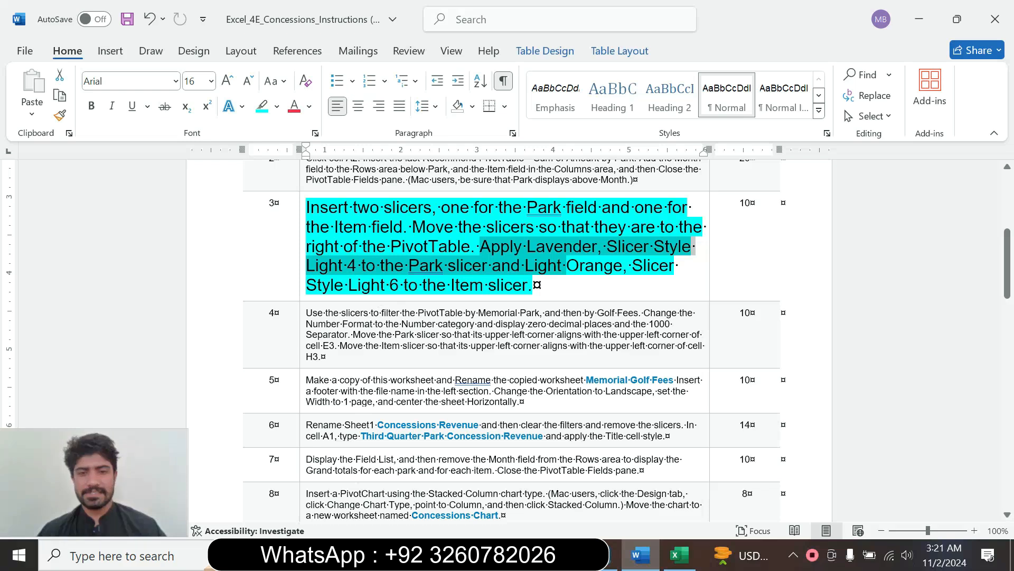
pyautogui.click(679, 554)
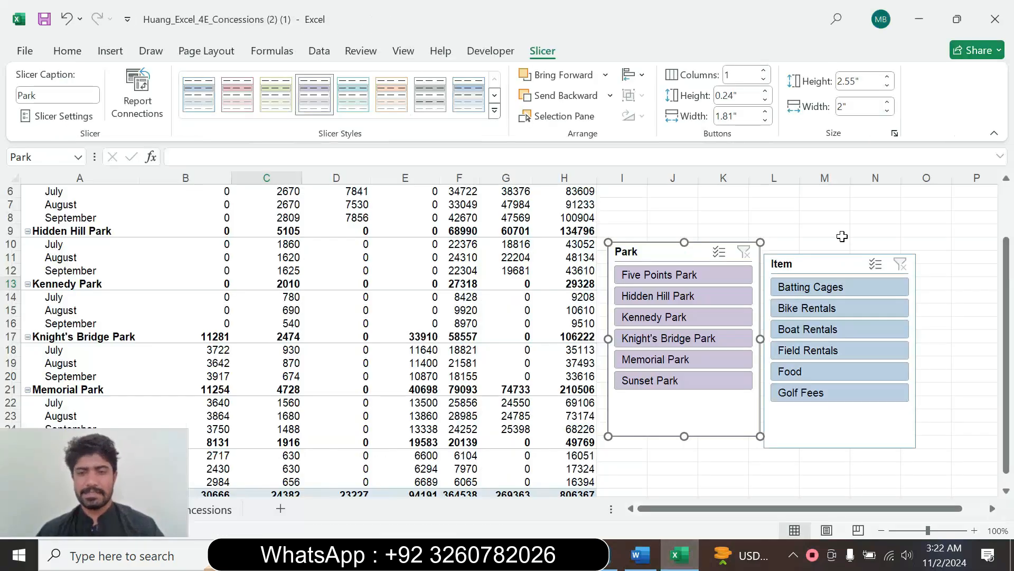
pyautogui.click(827, 264)
pyautogui.click(640, 554)
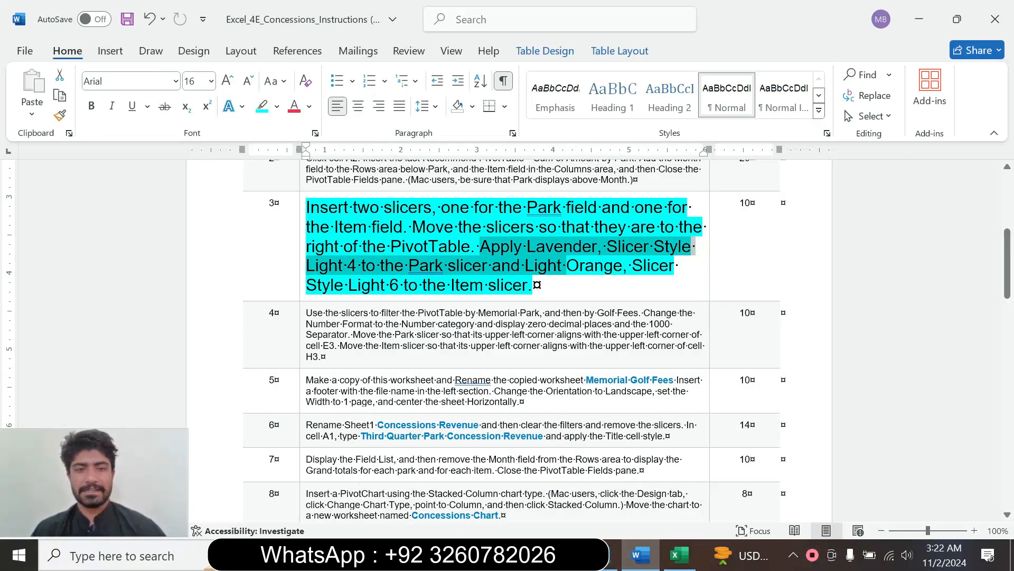
pyautogui.click(680, 556)
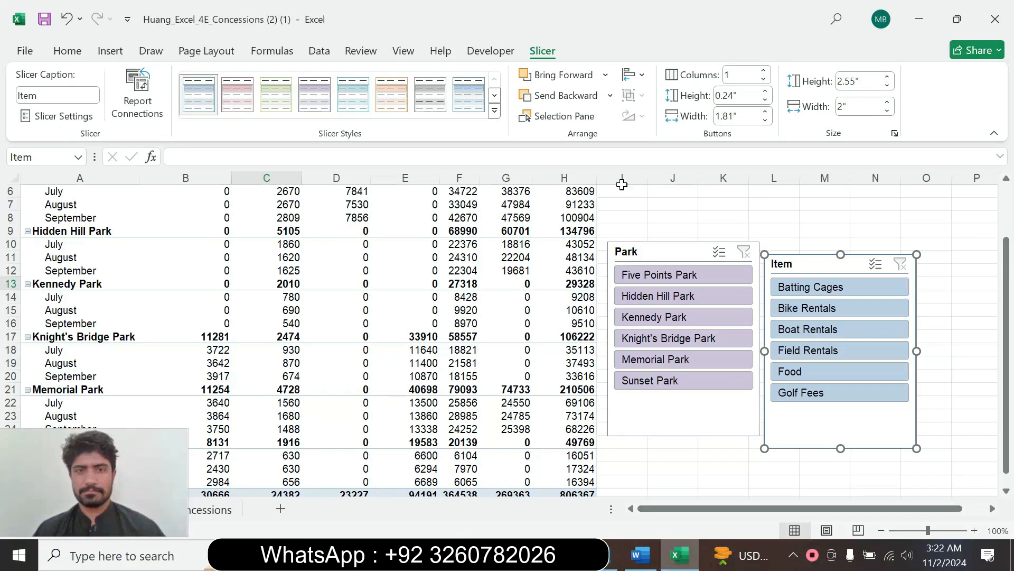
pyautogui.click(495, 111)
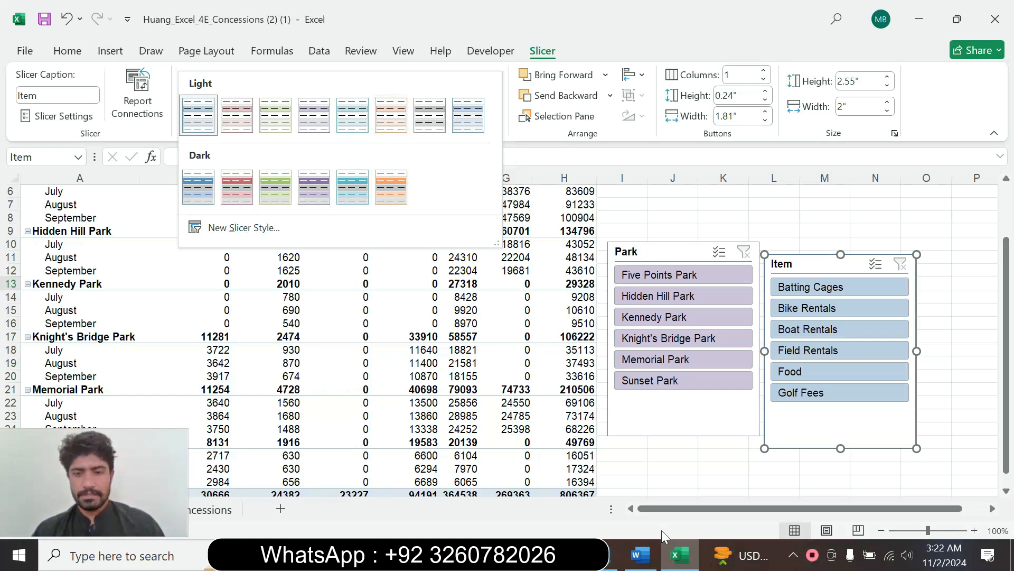
pyautogui.click(640, 554)
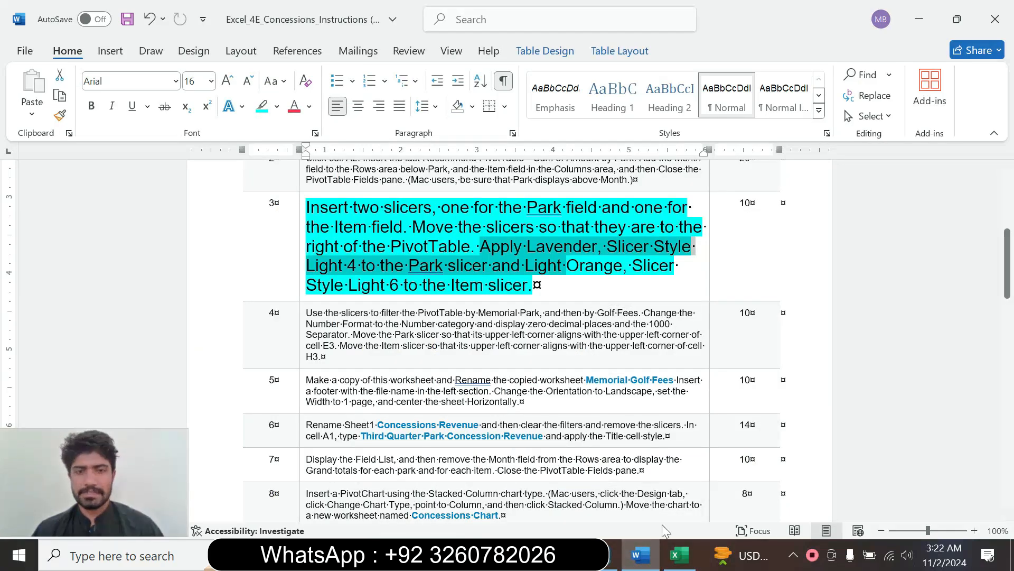
pyautogui.click(679, 555)
pyautogui.click(494, 111)
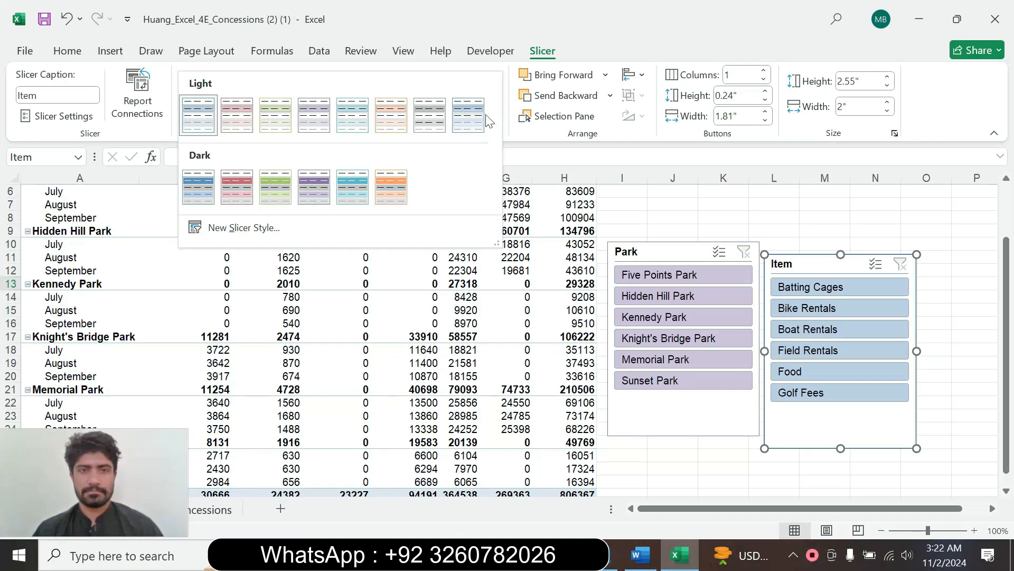
pyautogui.click(393, 131)
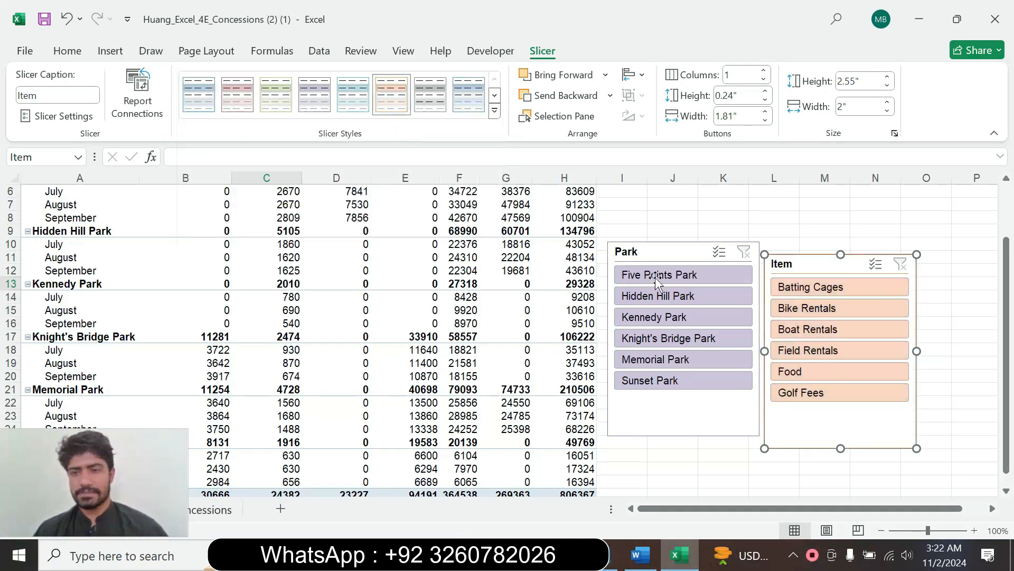
# - Switch to Word, set the step 3 instruction text to font size 9 and remove its turquoise highlight
pyautogui.click(644, 564)
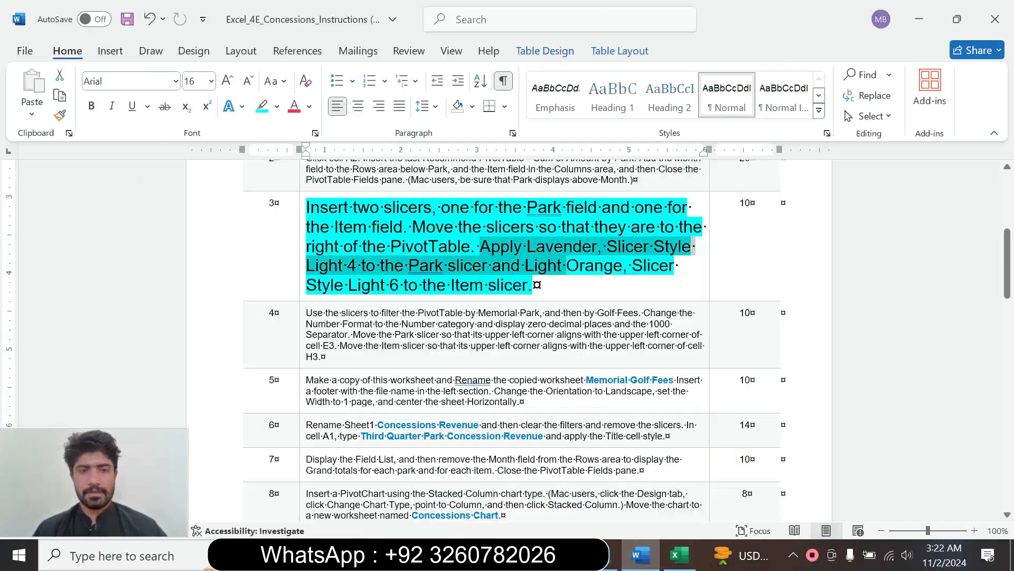
pyautogui.click(303, 284)
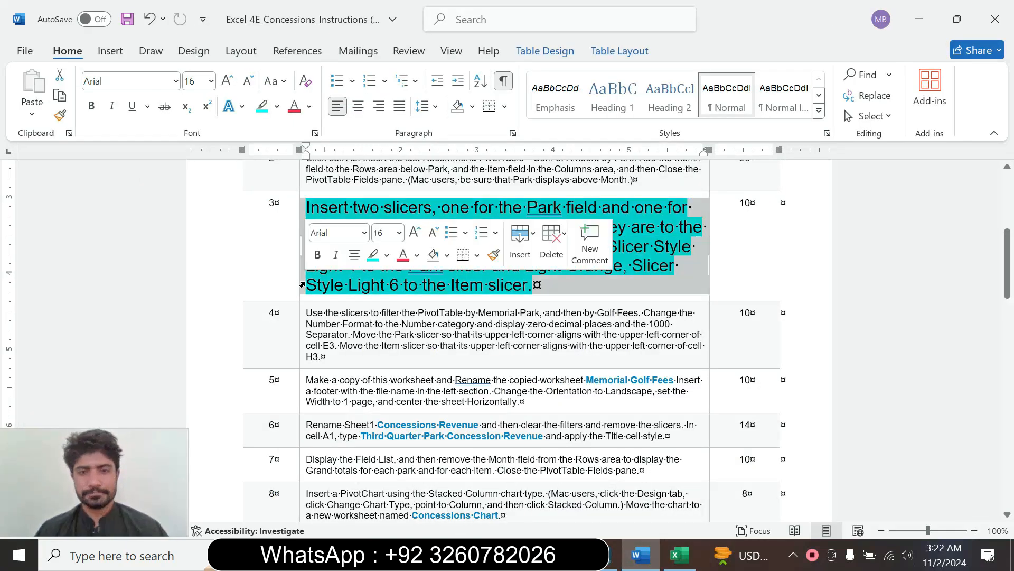
pyautogui.click(399, 233)
pyautogui.click(384, 257)
pyautogui.click(388, 257)
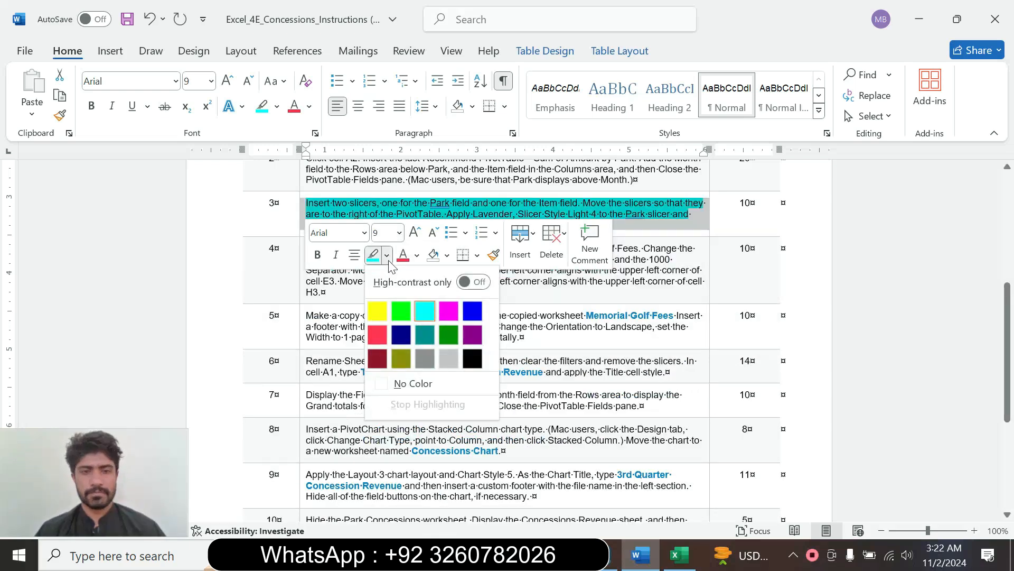
pyautogui.click(412, 383)
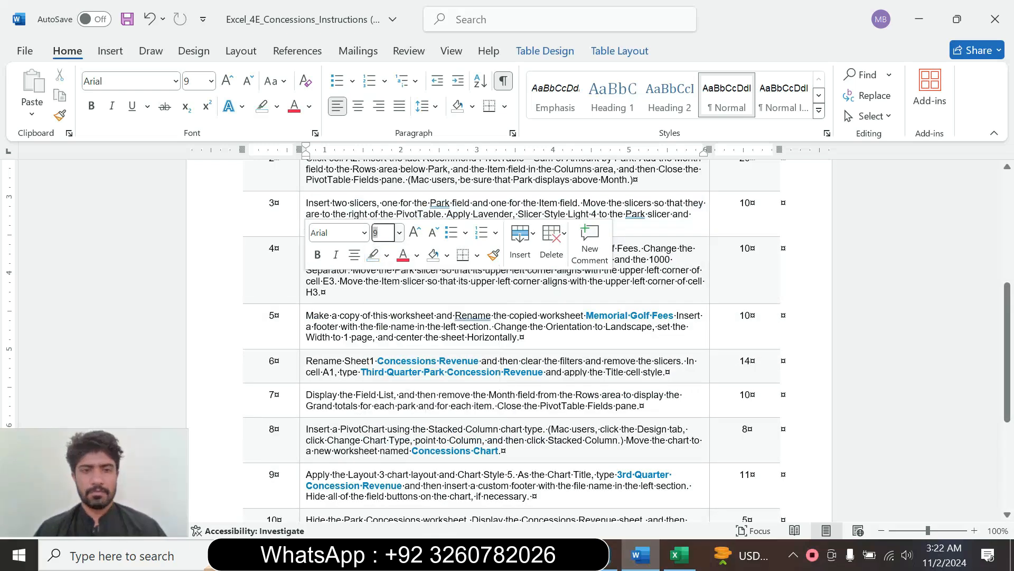
# - Set the step 4 instruction text to font size 14 and highlight it in turquoise
pyautogui.click(303, 288)
pyautogui.click(402, 238)
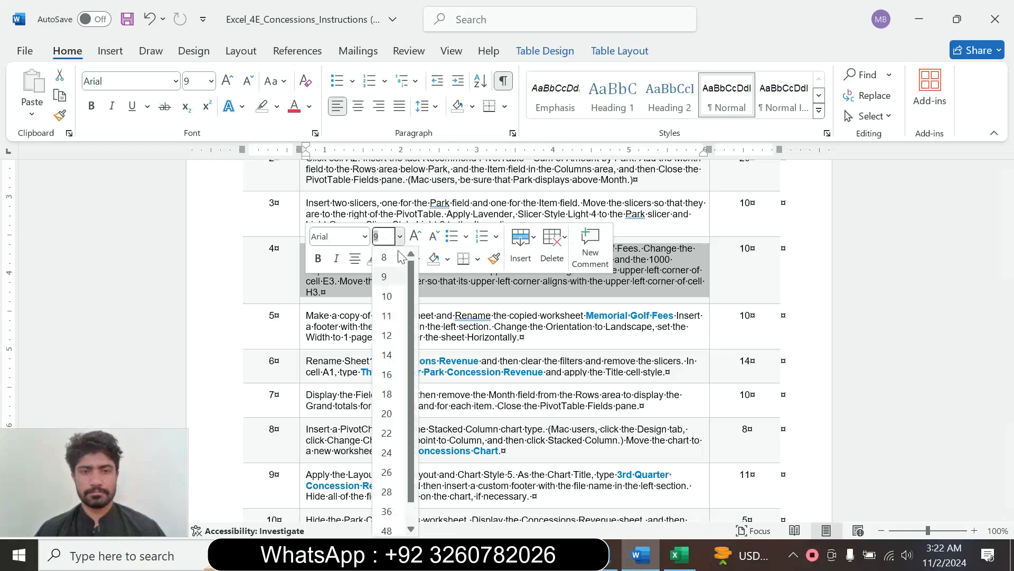
pyautogui.click(393, 361)
pyautogui.click(390, 261)
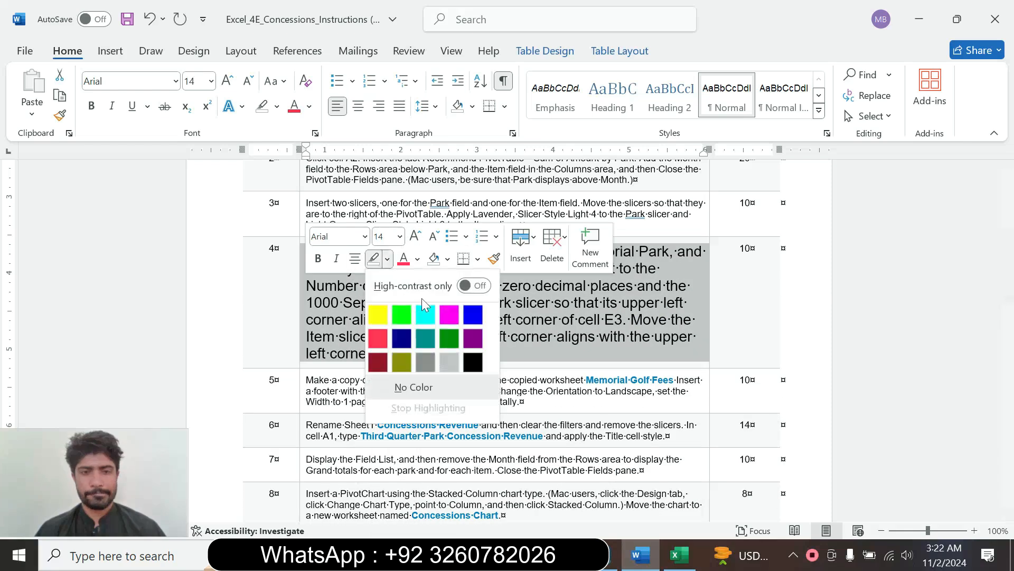
pyautogui.click(427, 305)
# - Read the step 4 filter instruction in Word and, in Excel, use the slicers to filter the PivotTable by Memorial Park and Golf Fees
pyautogui.moveTo(317, 251); pyautogui.dragTo(624, 320)
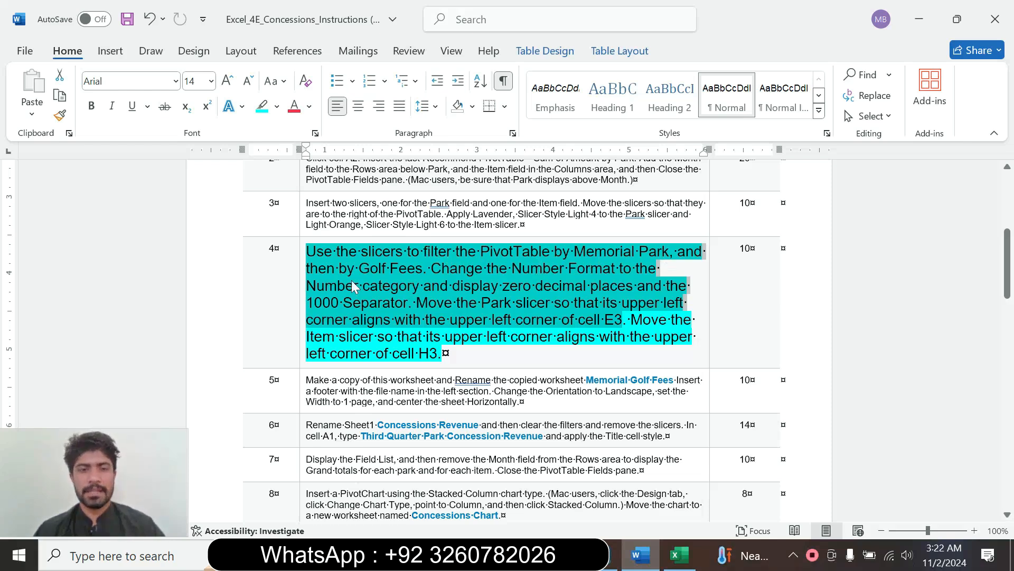
pyautogui.click(429, 275)
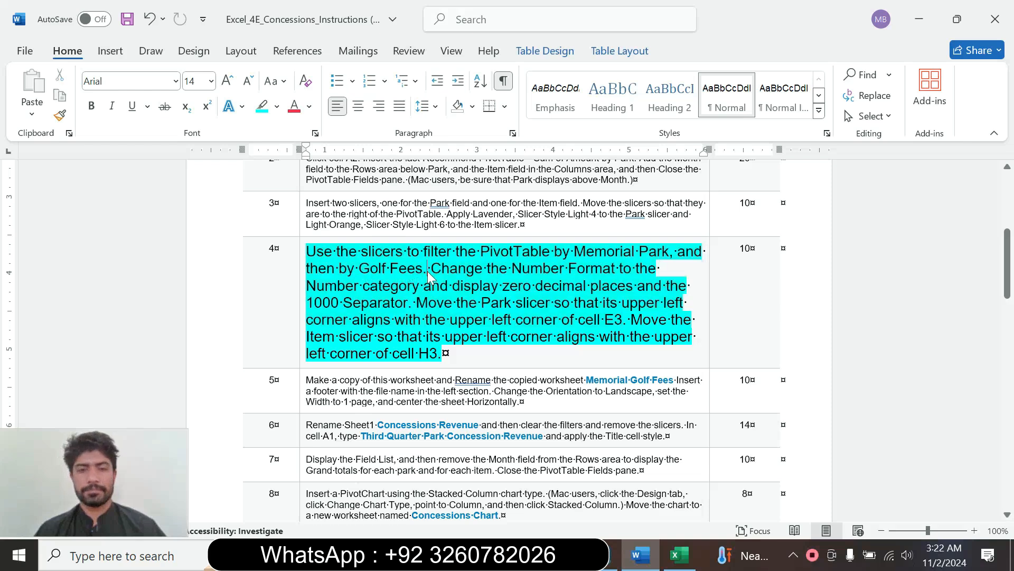
pyautogui.moveTo(424, 251); pyautogui.dragTo(422, 269)
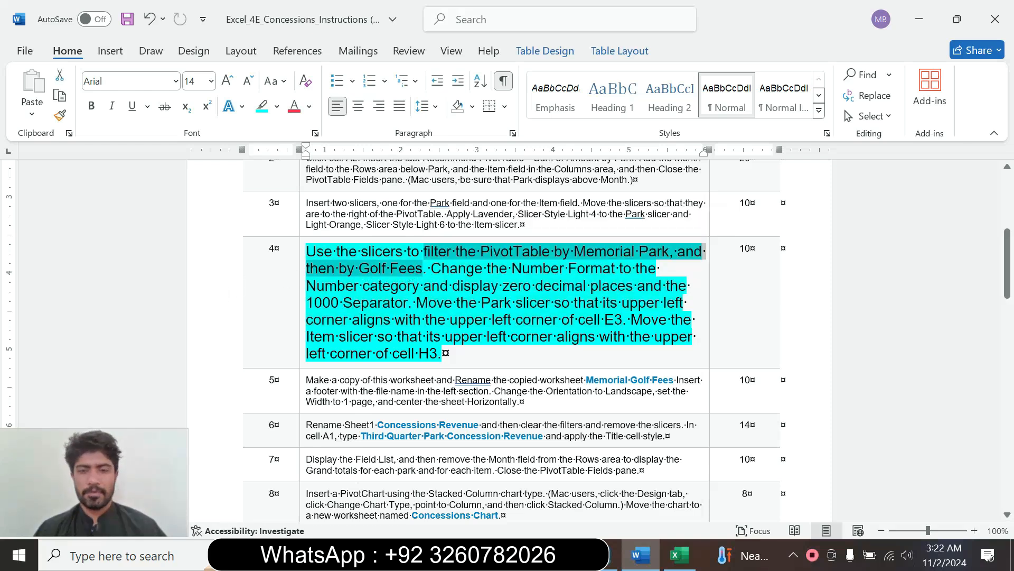
pyautogui.click(679, 555)
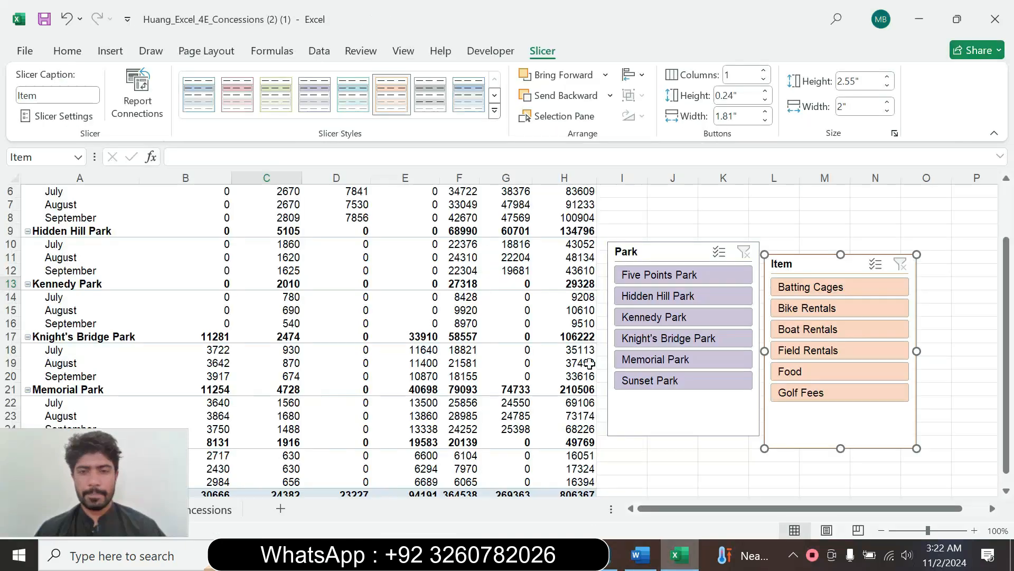
pyautogui.click(660, 363)
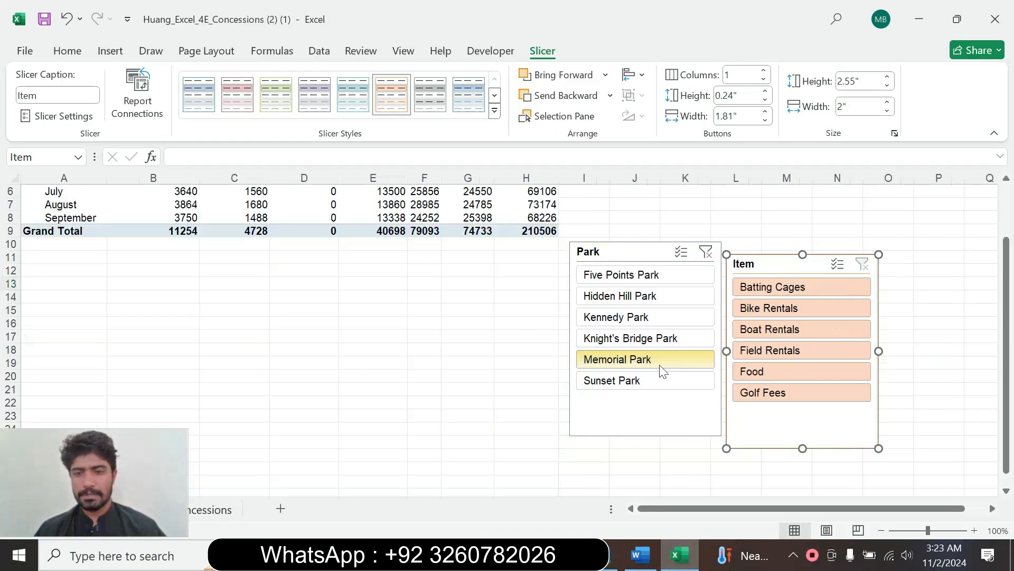
pyautogui.click(784, 392)
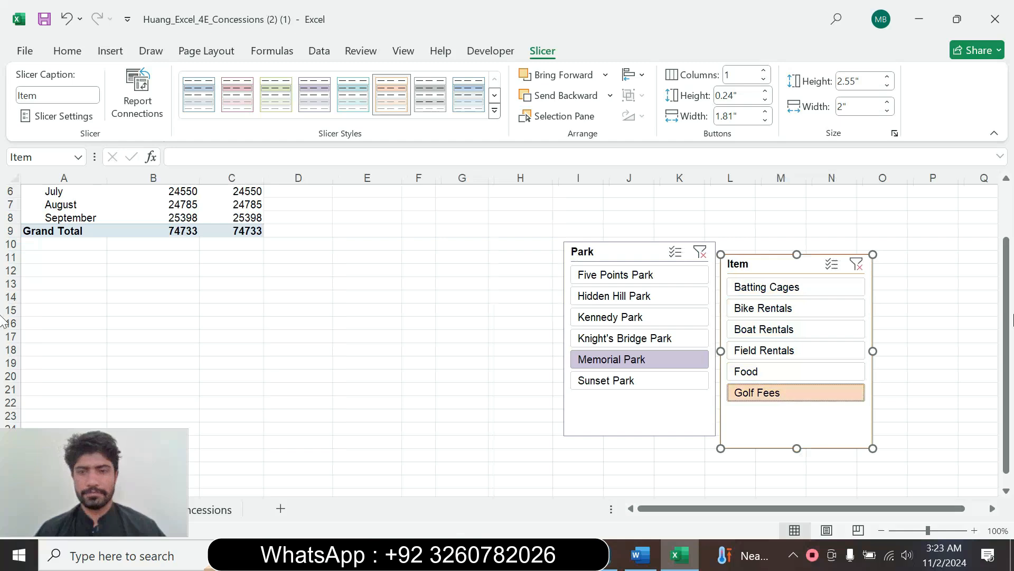
pyautogui.moveTo(1007, 338); pyautogui.dragTo(993, 244)
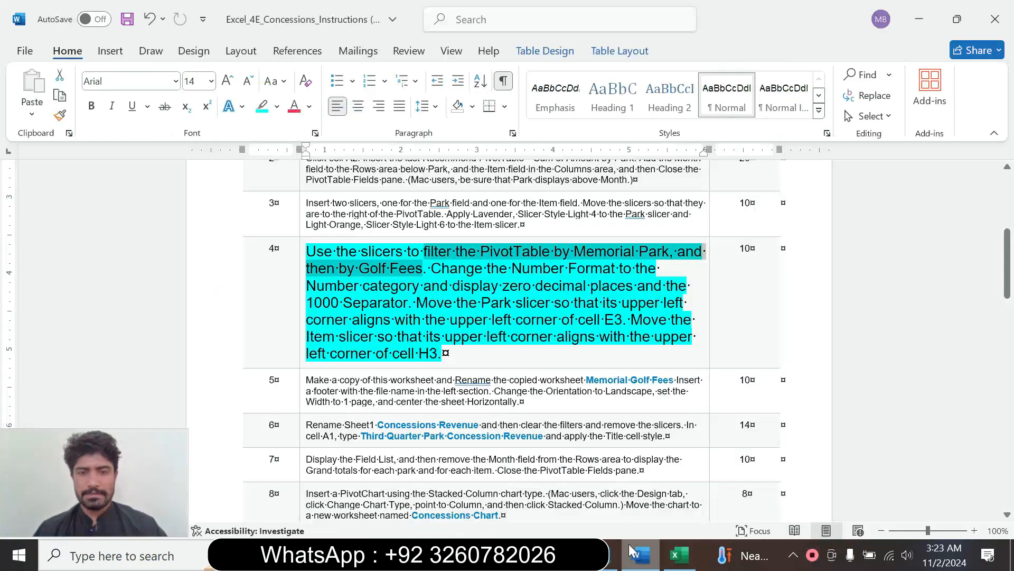
# - Read the number format instruction of step 4 in Word and, in Excel, move the Park and Item slicers closer to the PivotTable
pyautogui.click(640, 555)
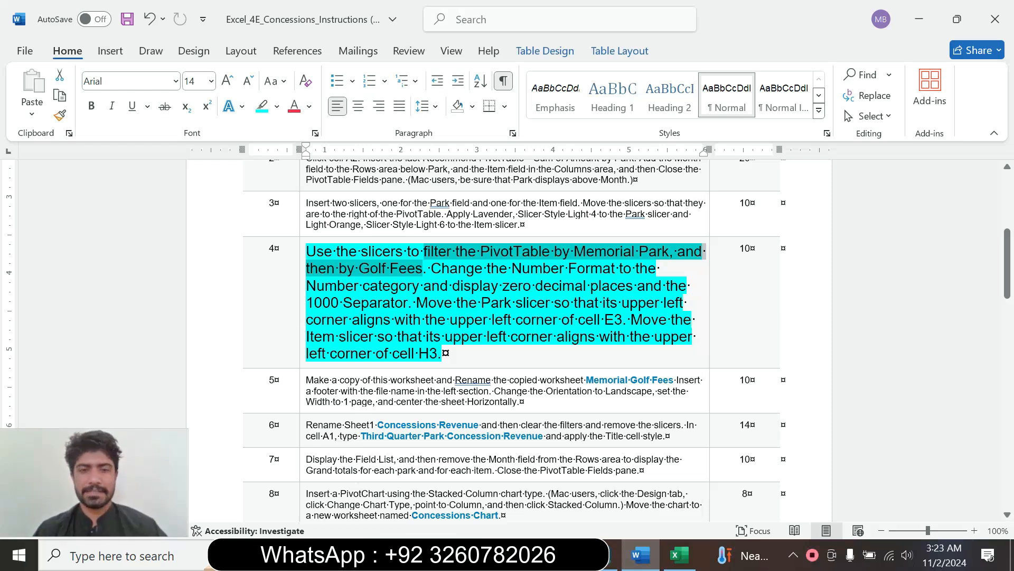
pyautogui.click(426, 268)
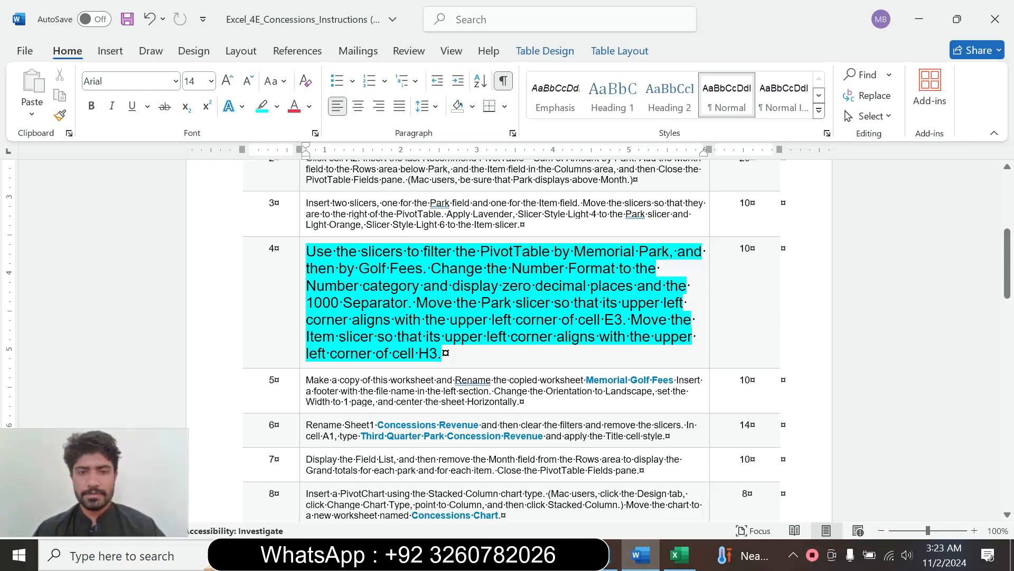
pyautogui.moveTo(430, 269); pyautogui.dragTo(415, 303)
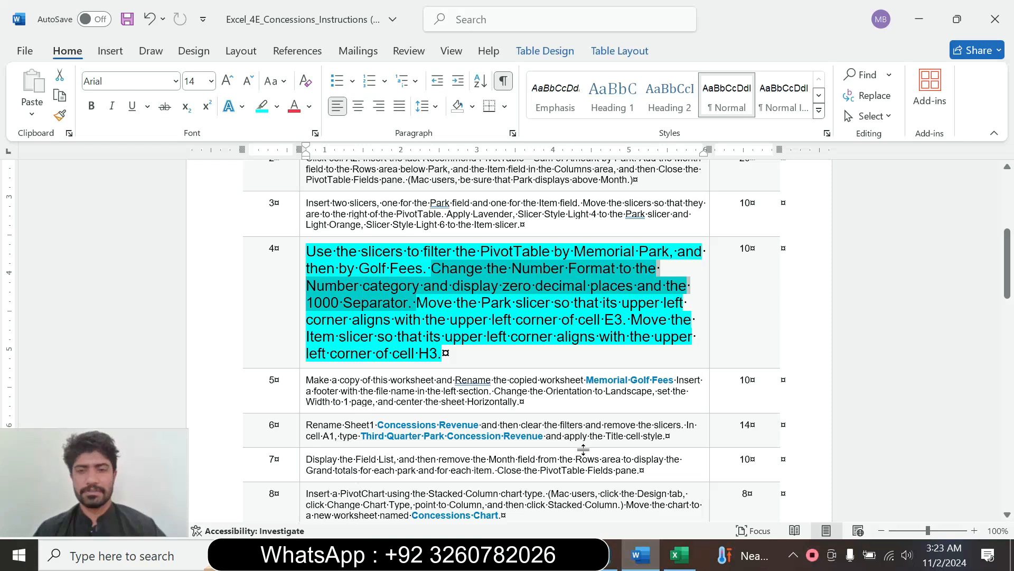
pyautogui.click(687, 561)
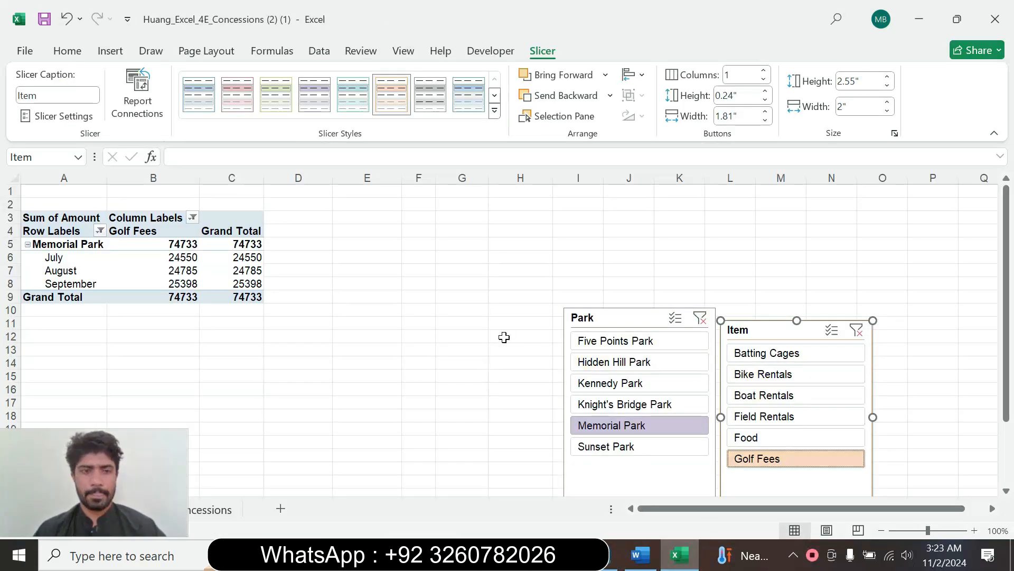
pyautogui.click(253, 258)
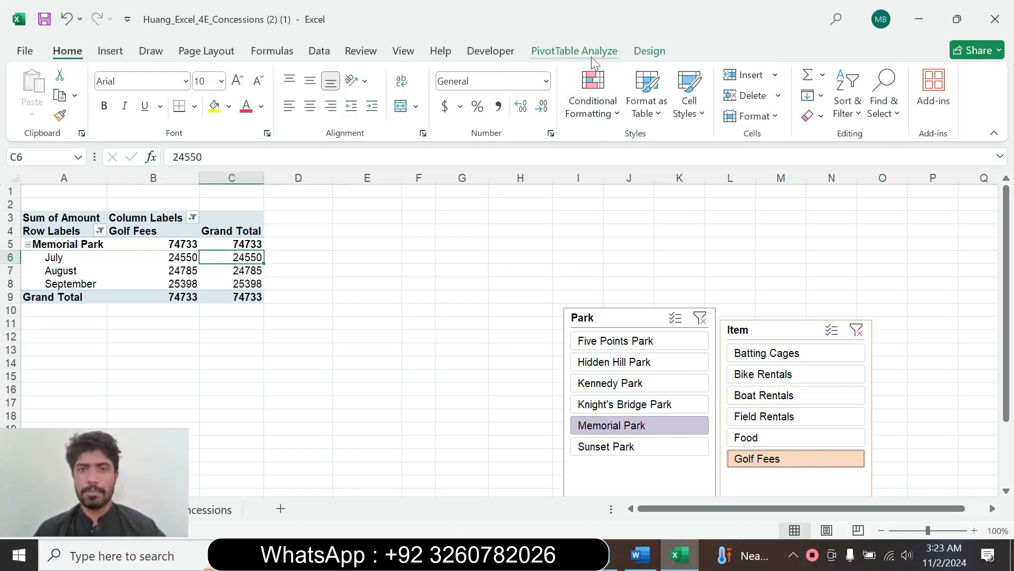
pyautogui.click(591, 56)
pyautogui.moveTo(632, 313); pyautogui.dragTo(389, 241)
pyautogui.moveTo(762, 329); pyautogui.dragTo(570, 244)
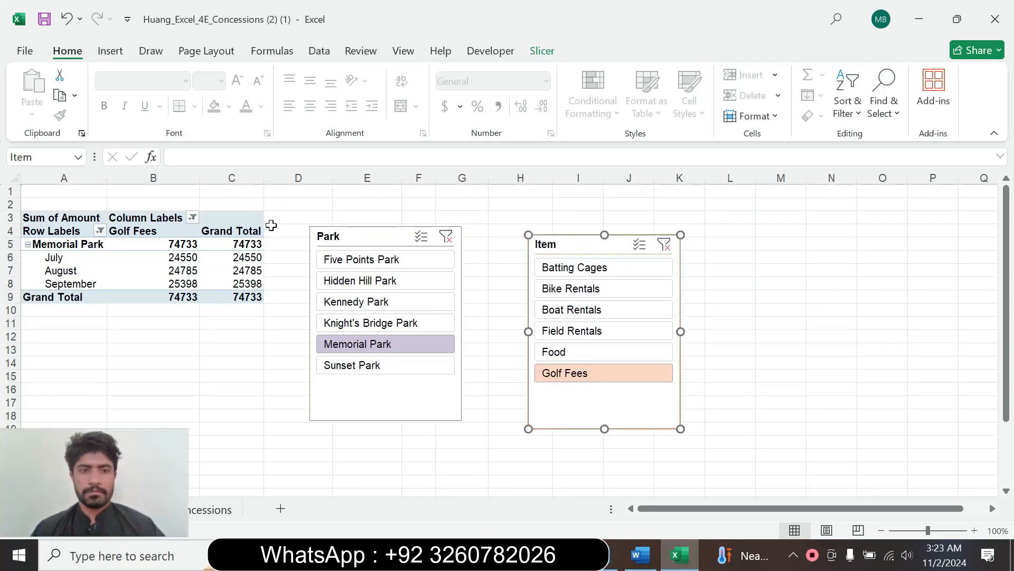
# - Display the PivotTable's Field List and recheck the step 4 number format instruction in Word before returning to Excel
pyautogui.click(248, 254)
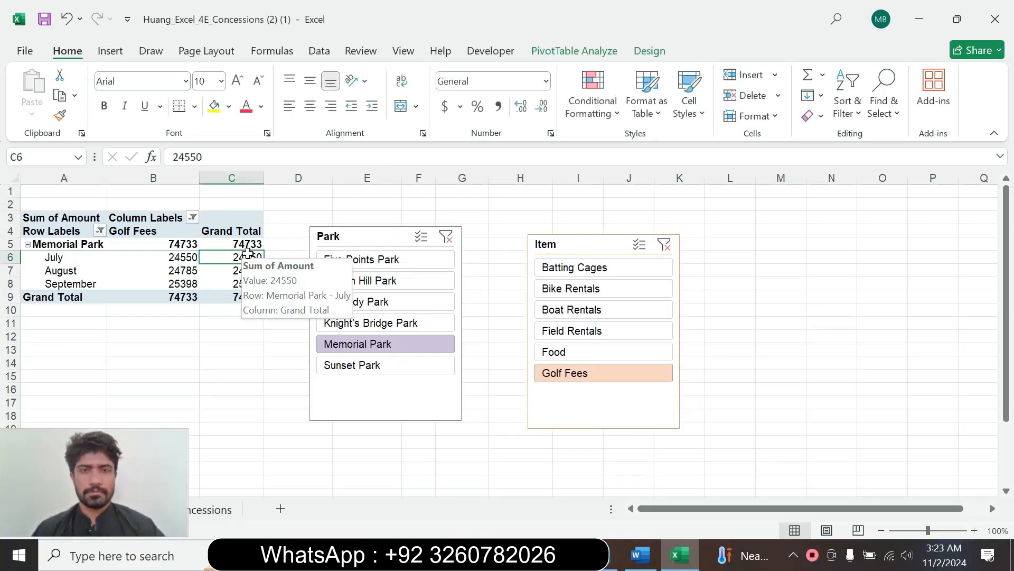
pyautogui.click(576, 49)
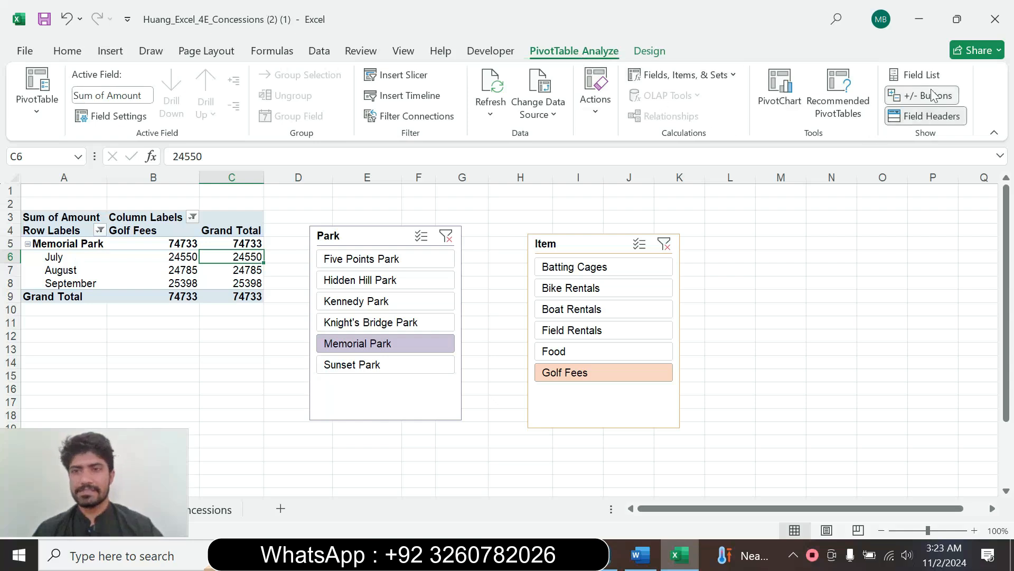
pyautogui.click(908, 79)
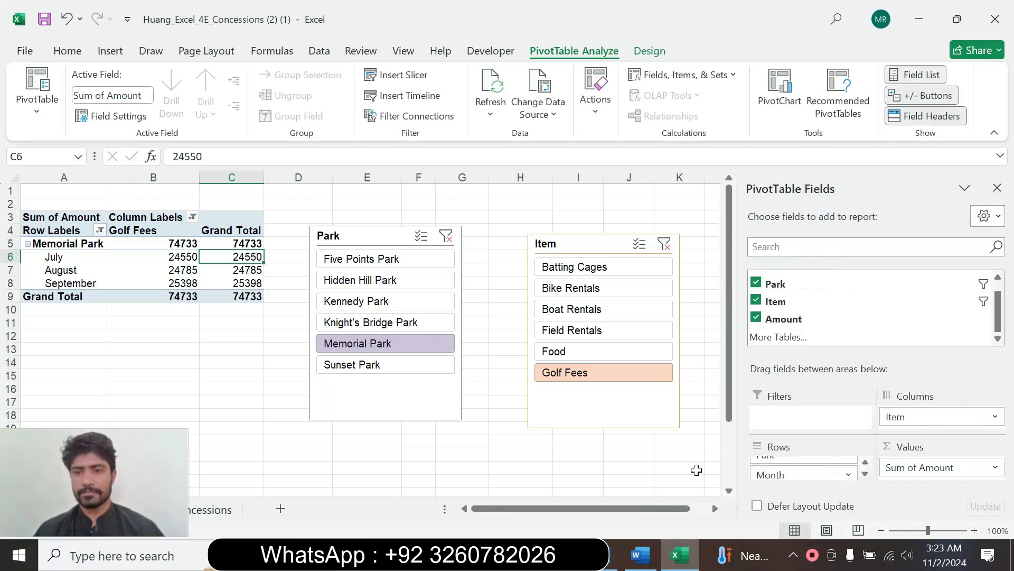
pyautogui.click(639, 555)
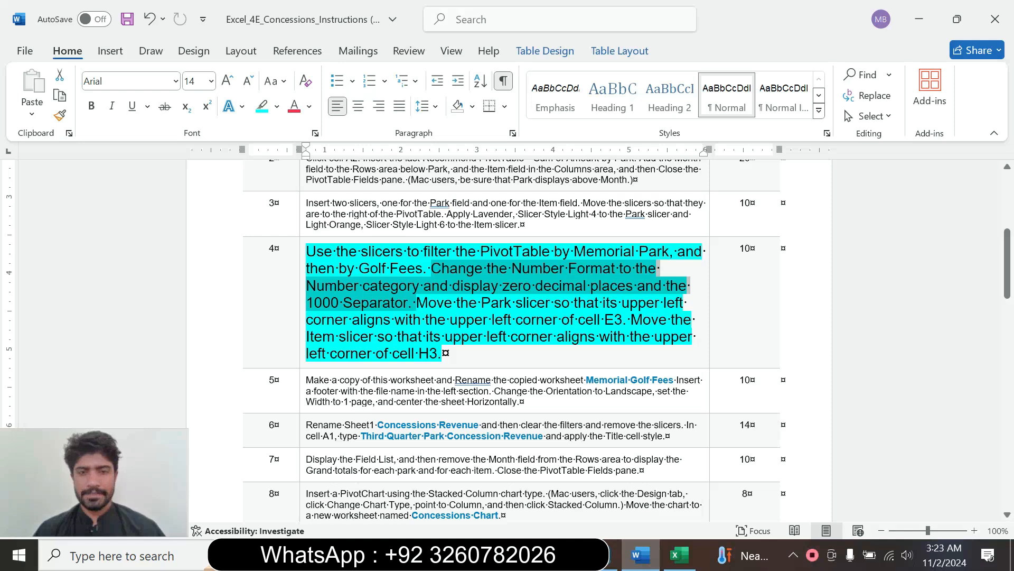
pyautogui.click(679, 554)
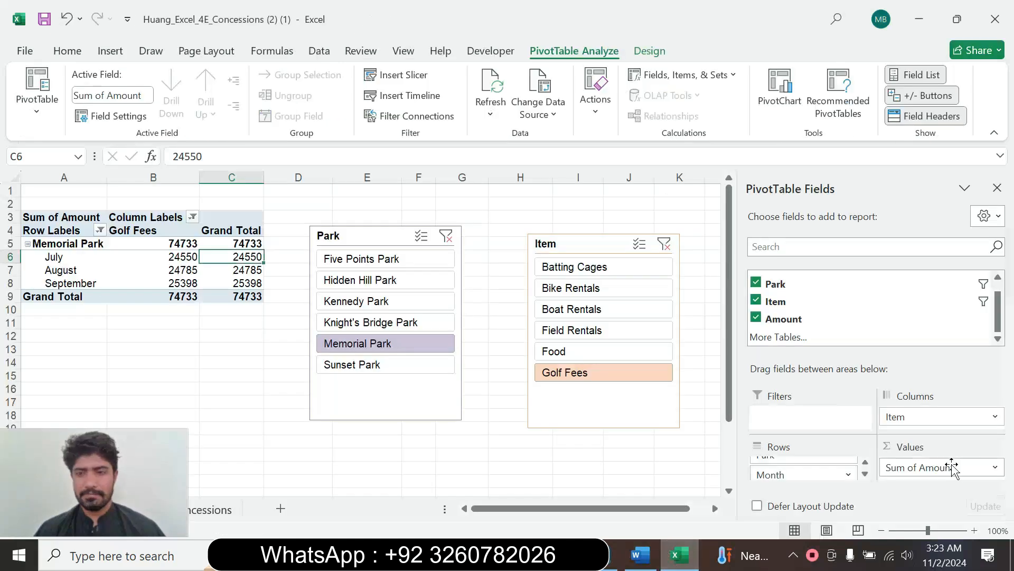
# - Set the Sum of Amount value field's number format to Number with 0 decimal places and the 1000 separator
pyautogui.click(996, 467)
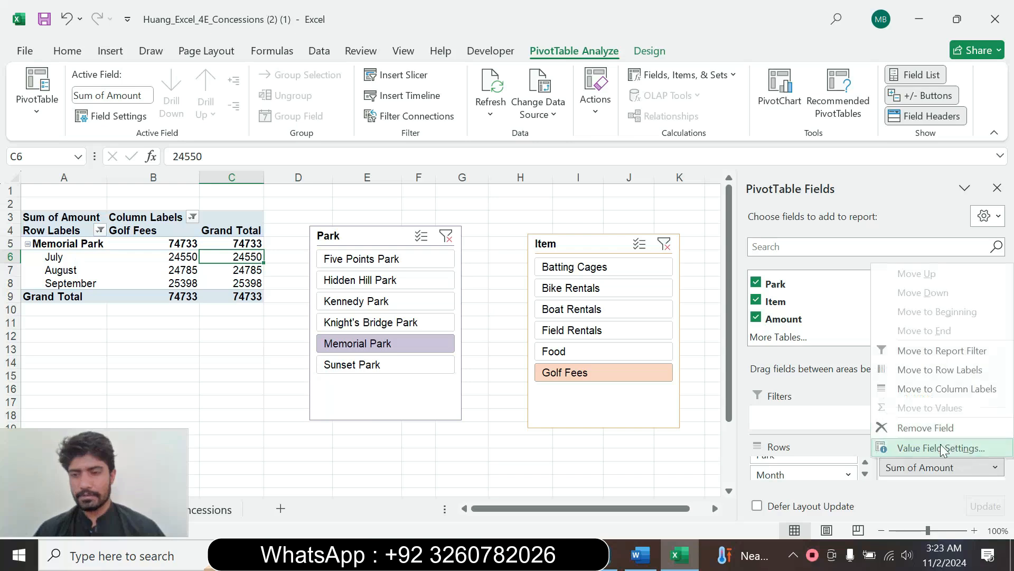
pyautogui.click(940, 448)
pyautogui.click(636, 348)
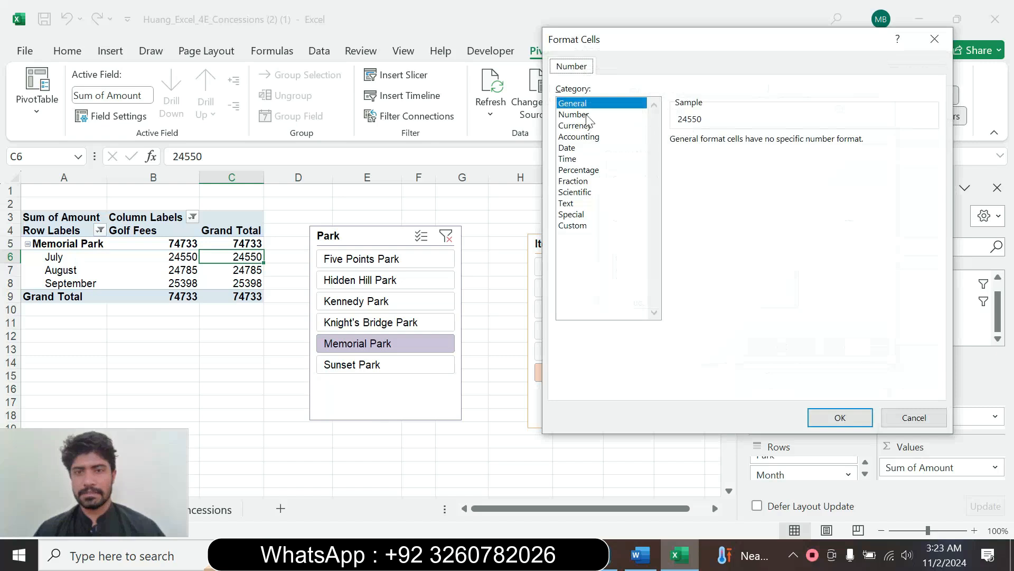
pyautogui.click(575, 114)
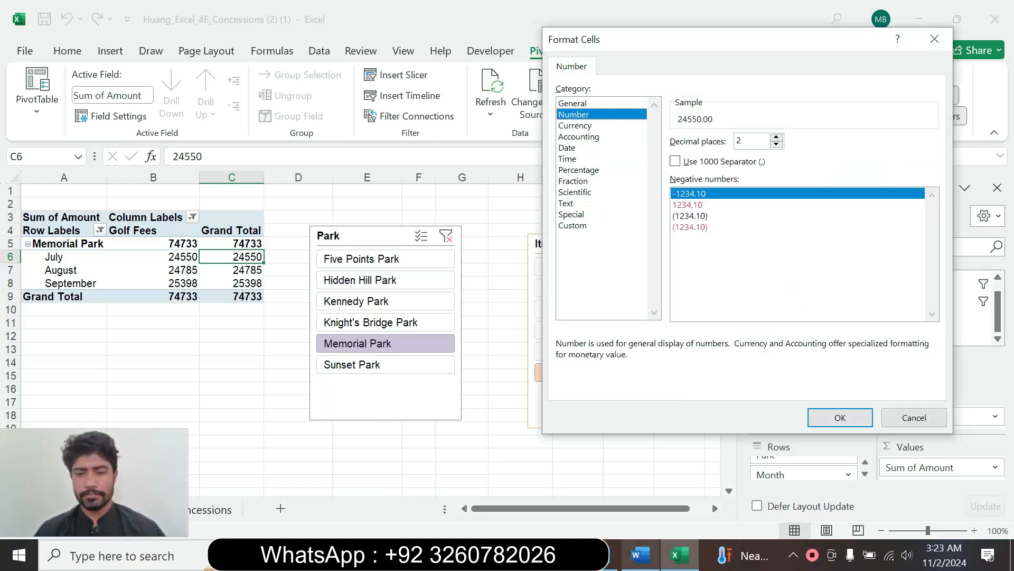
pyautogui.click(640, 554)
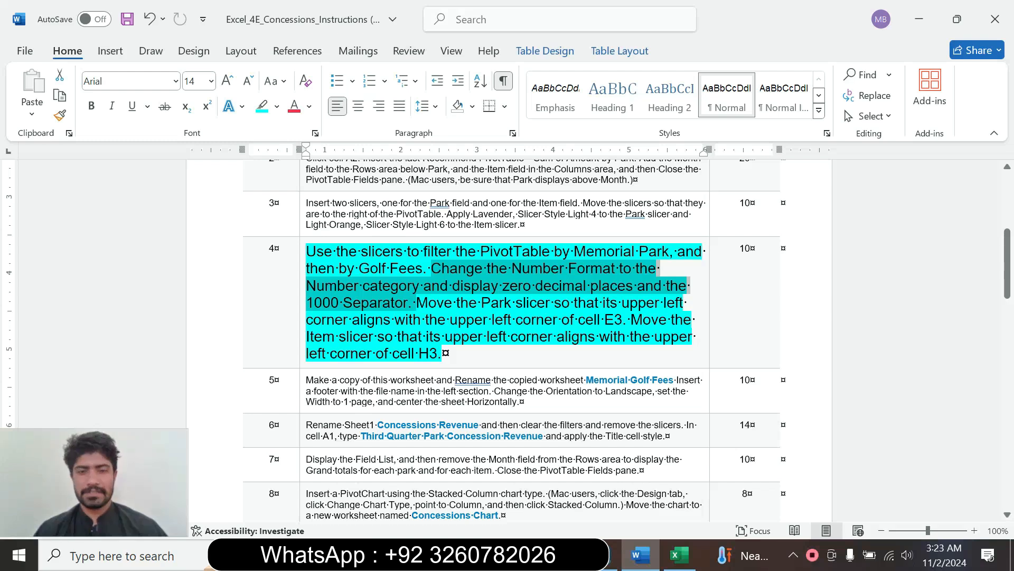
pyautogui.click(679, 554)
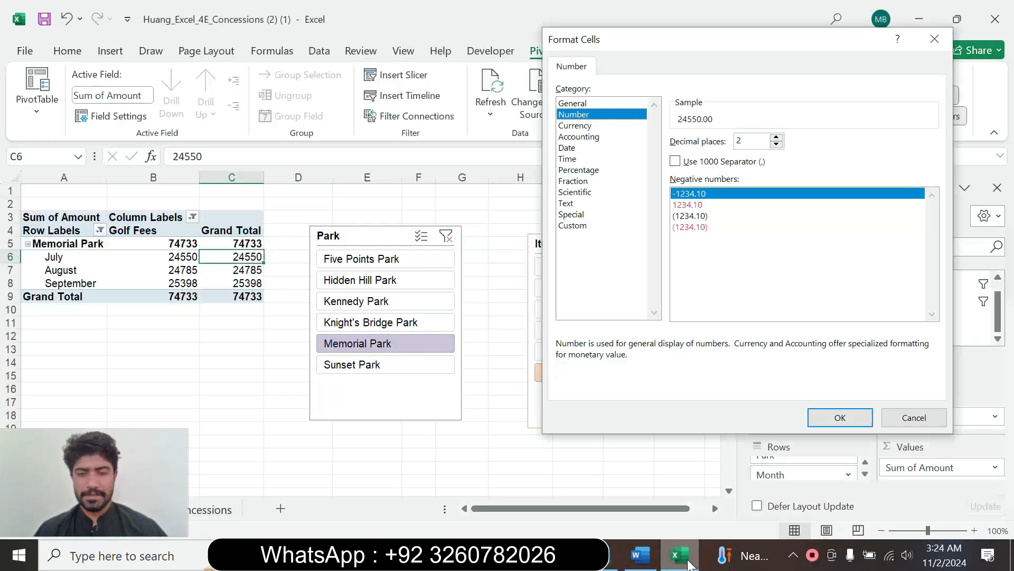
pyautogui.click(775, 145)
pyautogui.click(775, 145)
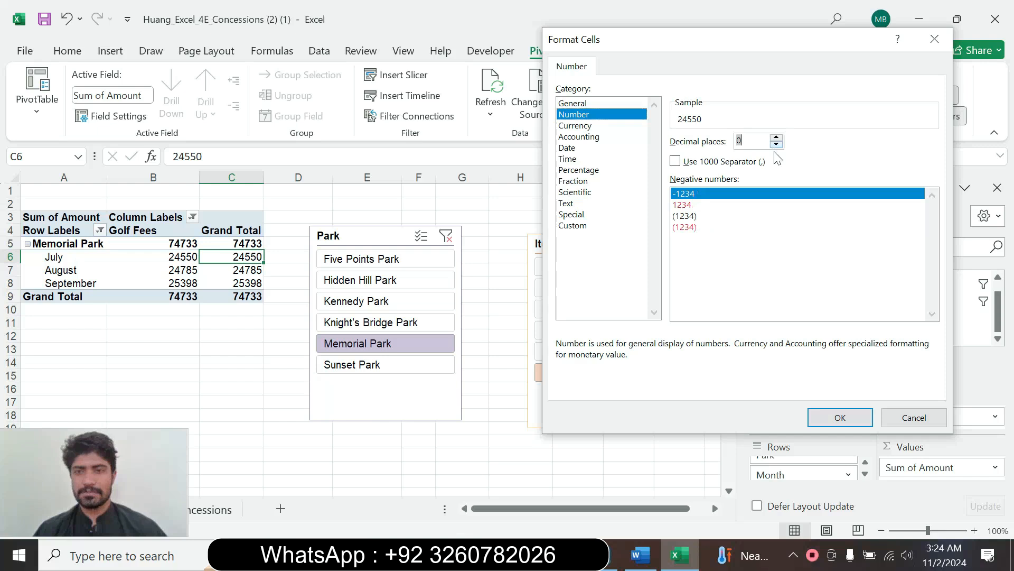
pyautogui.click(676, 161)
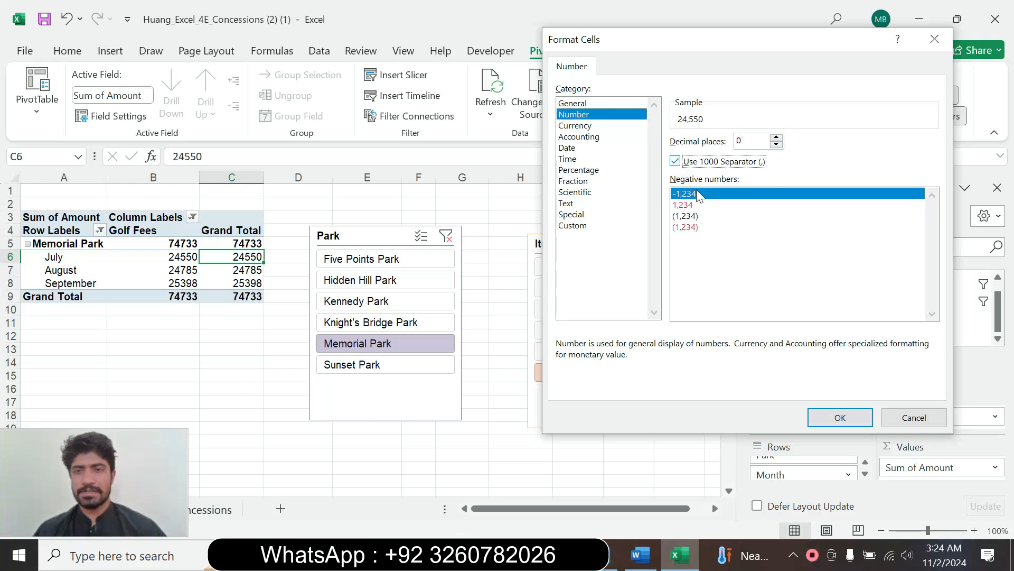
pyautogui.click(839, 417)
pyautogui.click(782, 347)
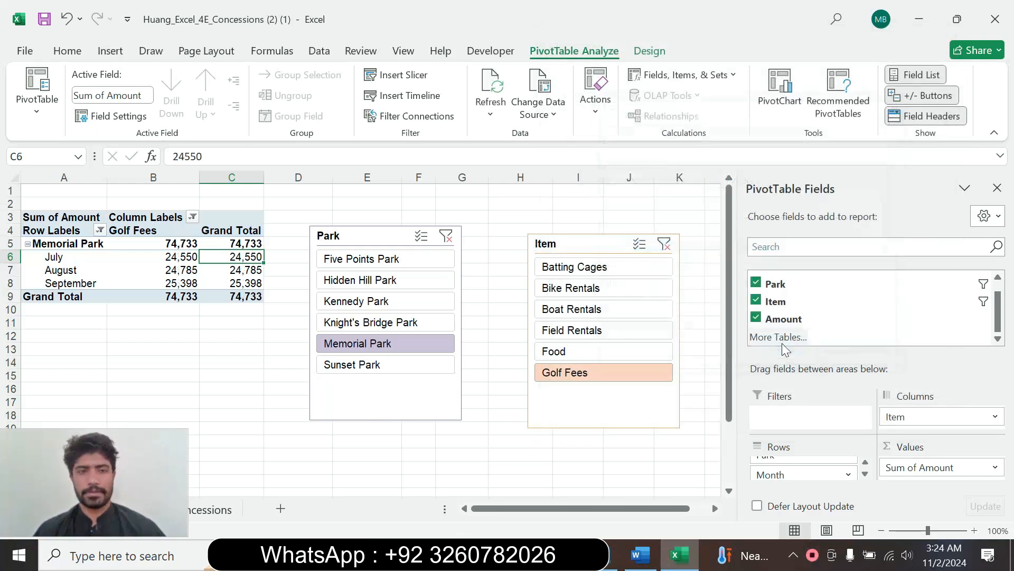
# - Read the Park slicer instruction in Word and, in Excel, align the Park slicer's upper left corner with that of cell E3
pyautogui.click(640, 555)
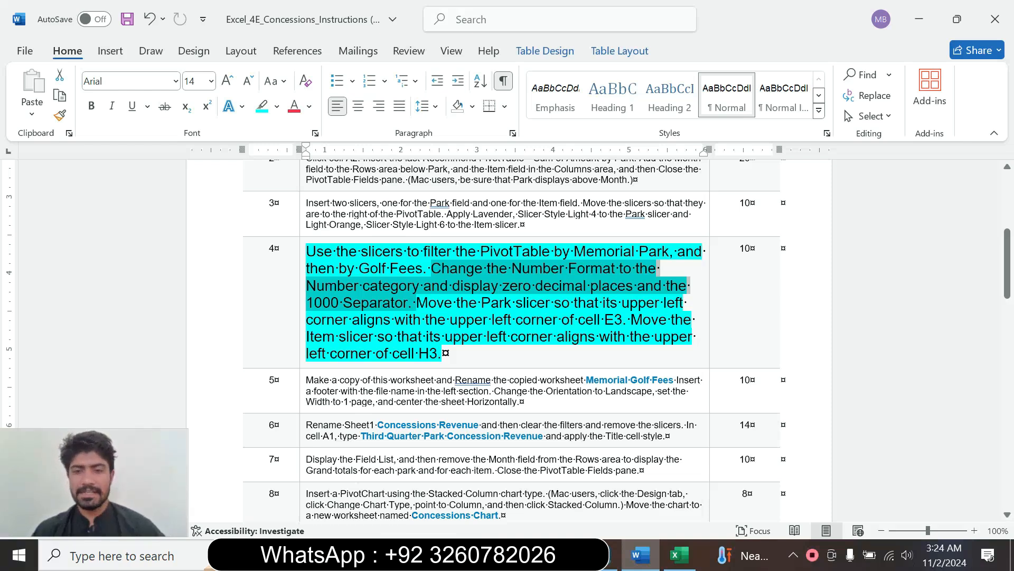
pyautogui.click(601, 320)
pyautogui.moveTo(416, 302); pyautogui.dragTo(578, 319)
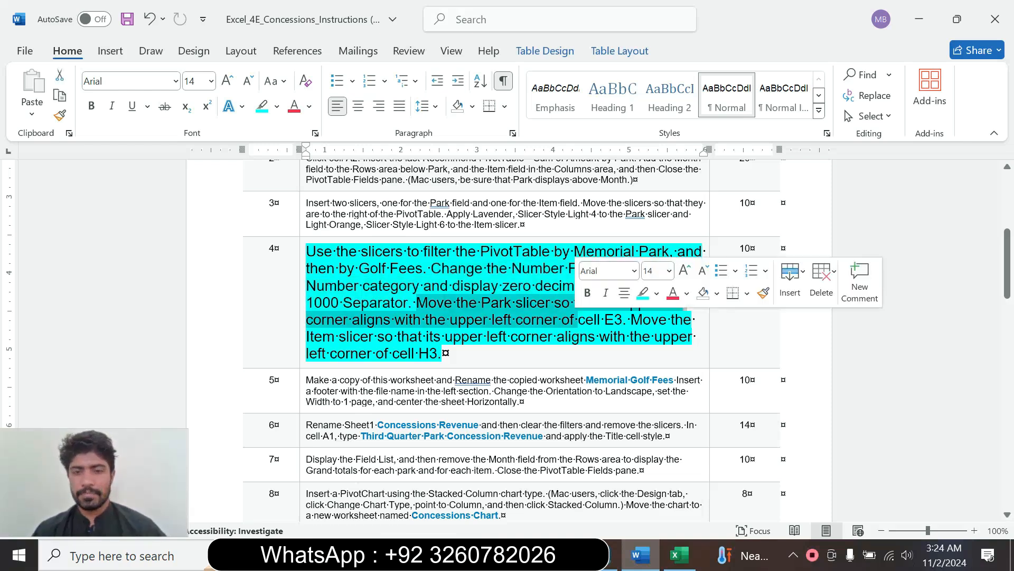
pyautogui.click(680, 554)
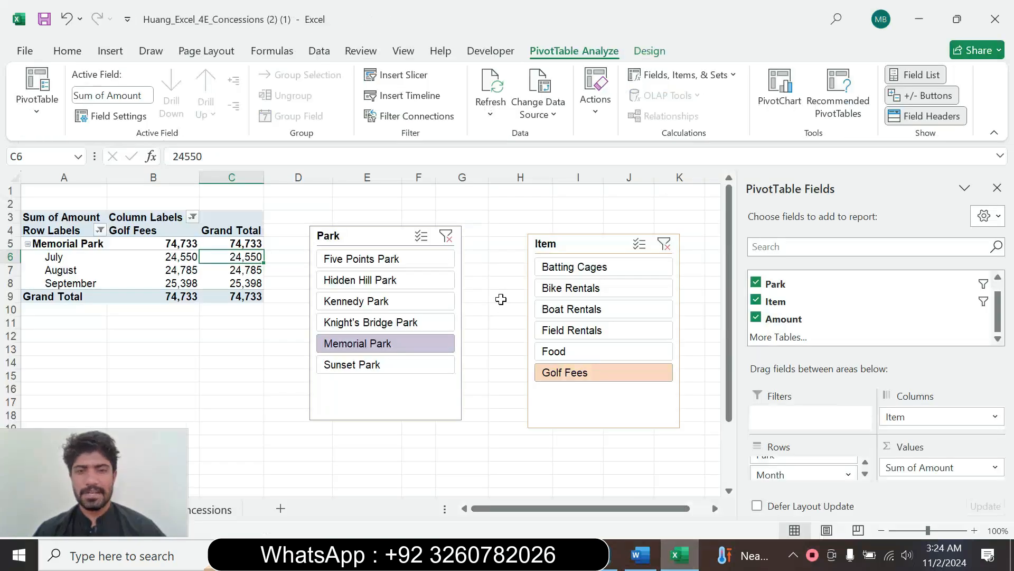
pyautogui.moveTo(359, 245); pyautogui.dragTo(366, 222)
pyautogui.click(20, 218)
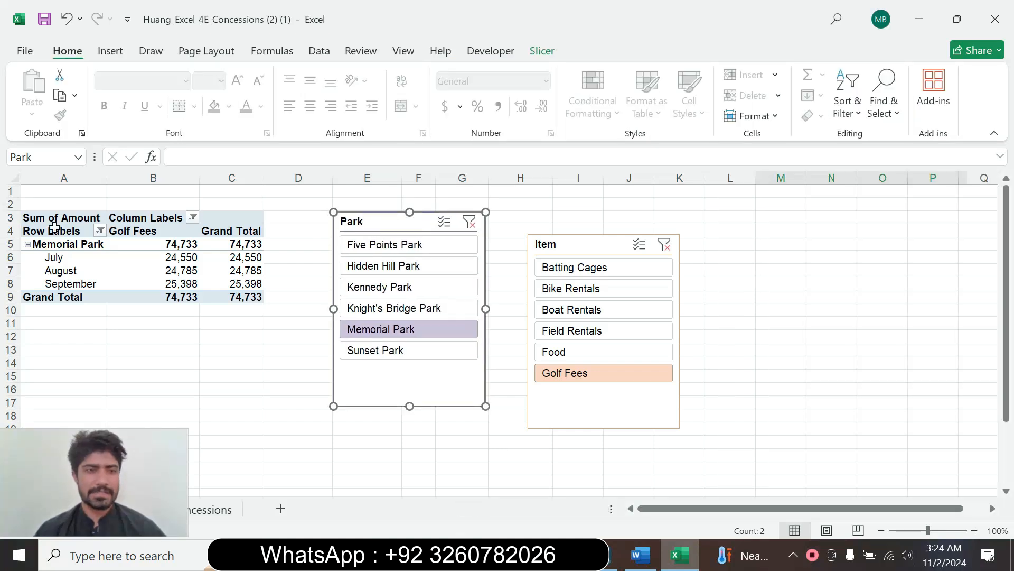
pyautogui.click(10, 217)
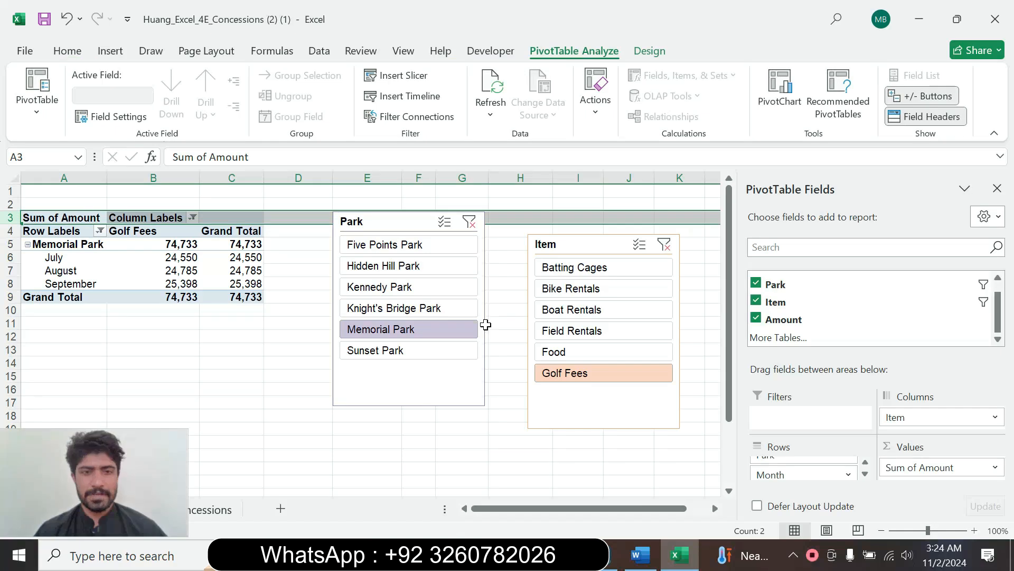
# - Recheck the slicer placement in Word and, in Excel, align the Item slicer's upper left corner with that of cell H3
pyautogui.click(651, 549)
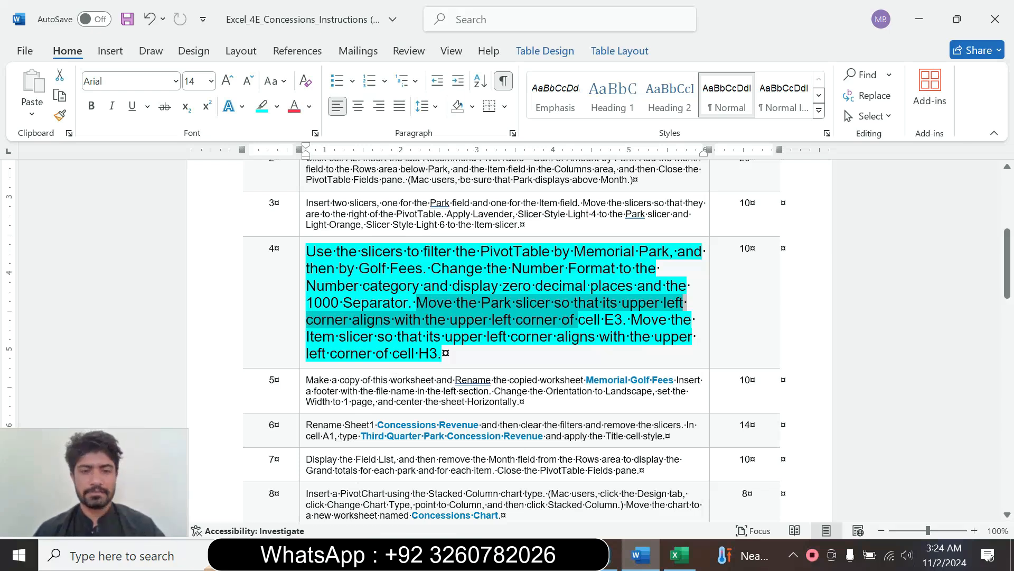
pyautogui.click(680, 555)
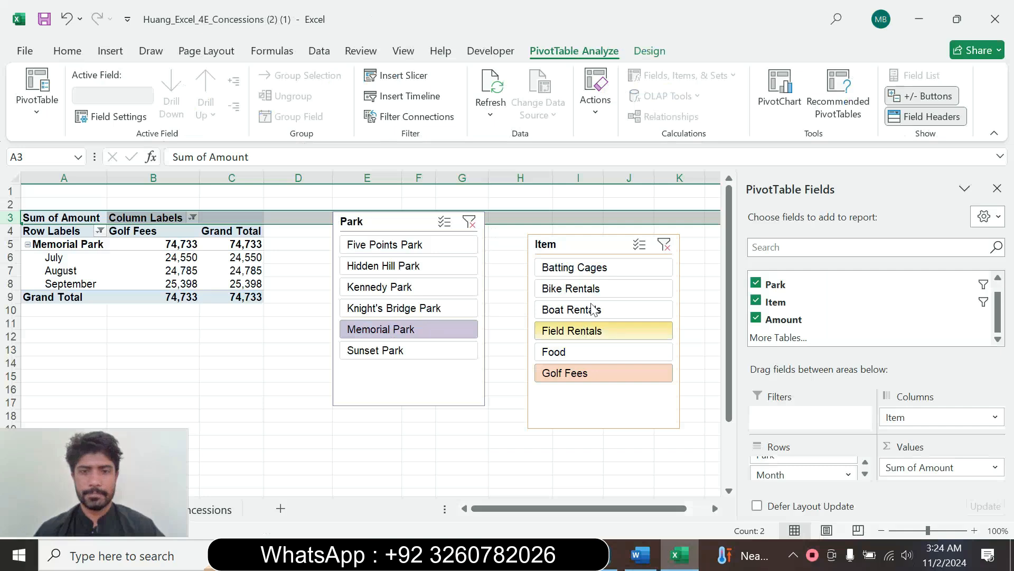
pyautogui.moveTo(601, 240); pyautogui.dragTo(561, 219)
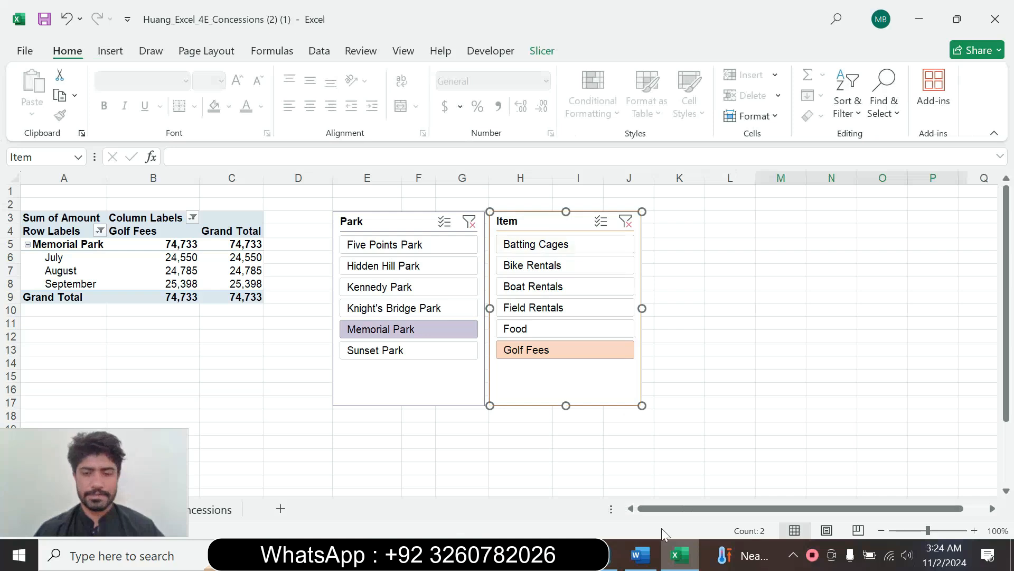
# - Switch to Word, set the step 4 instruction text to font size 10 and remove its turquoise highlight
pyautogui.click(641, 555)
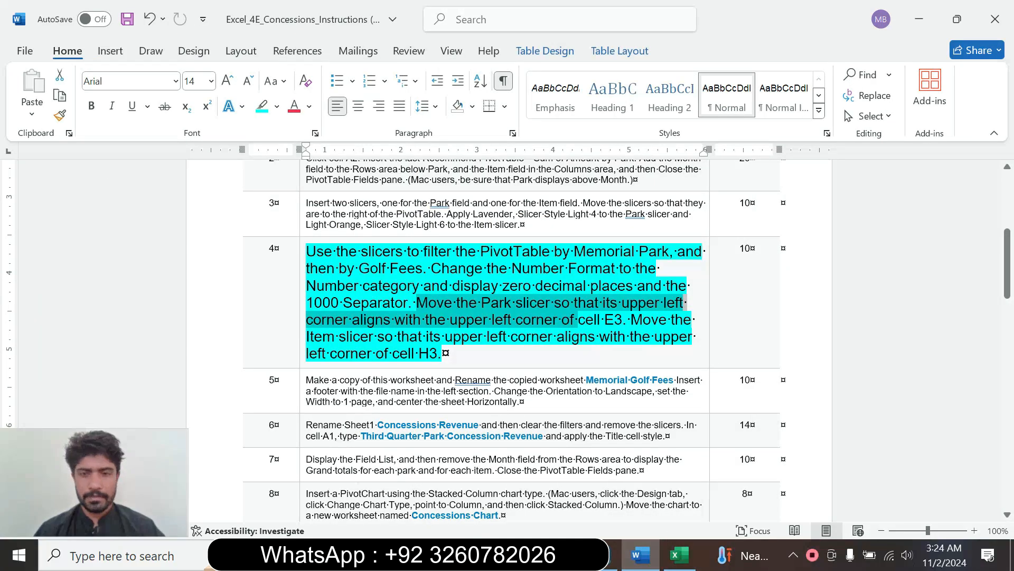
pyautogui.click(303, 334)
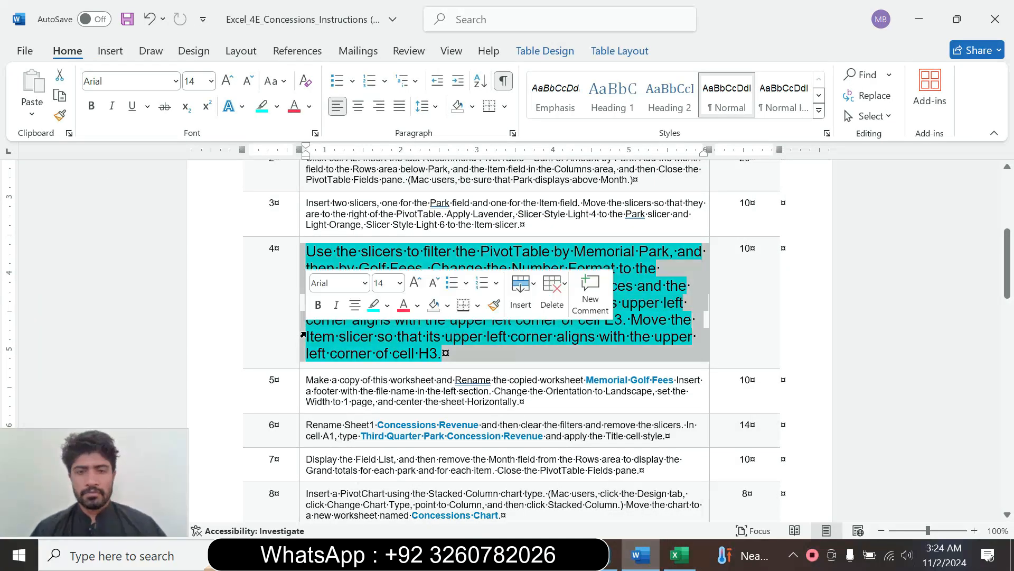
pyautogui.click(400, 283)
pyautogui.click(388, 50)
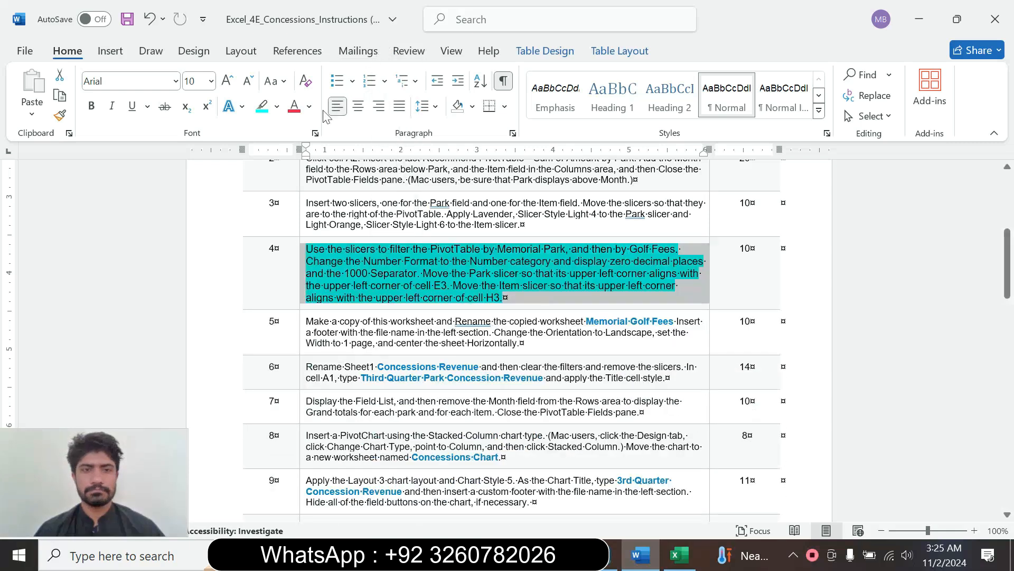
pyautogui.click(280, 110)
pyautogui.click(325, 235)
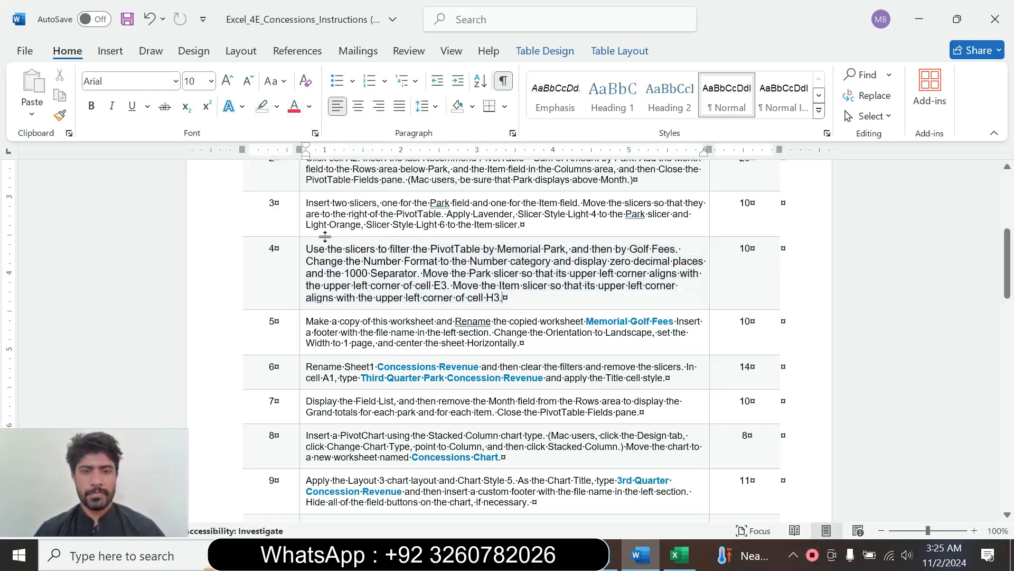
# - Set the step 5 instruction text to font size 16 and highlight it in turquoise
pyautogui.click(303, 350)
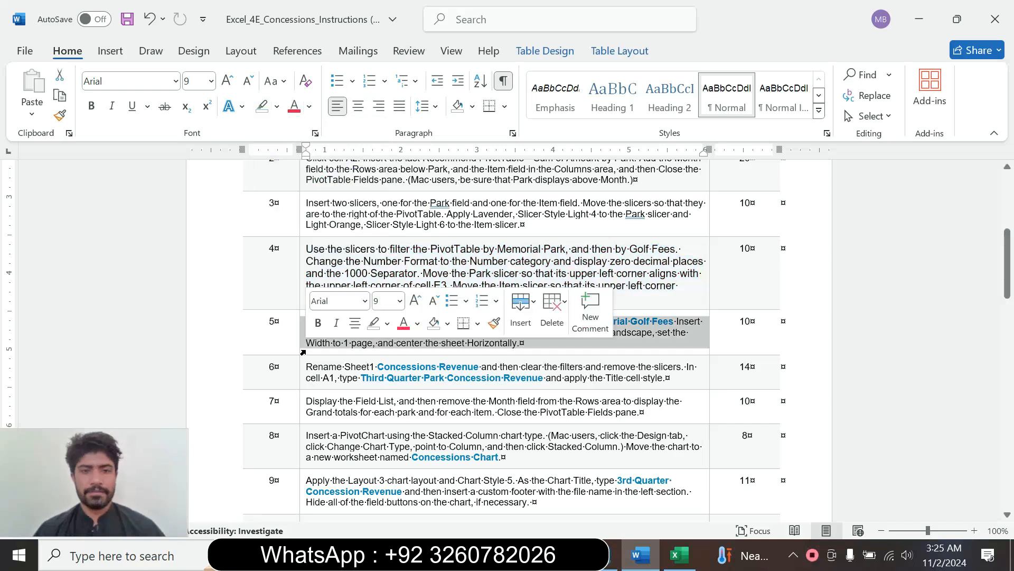
pyautogui.click(401, 311)
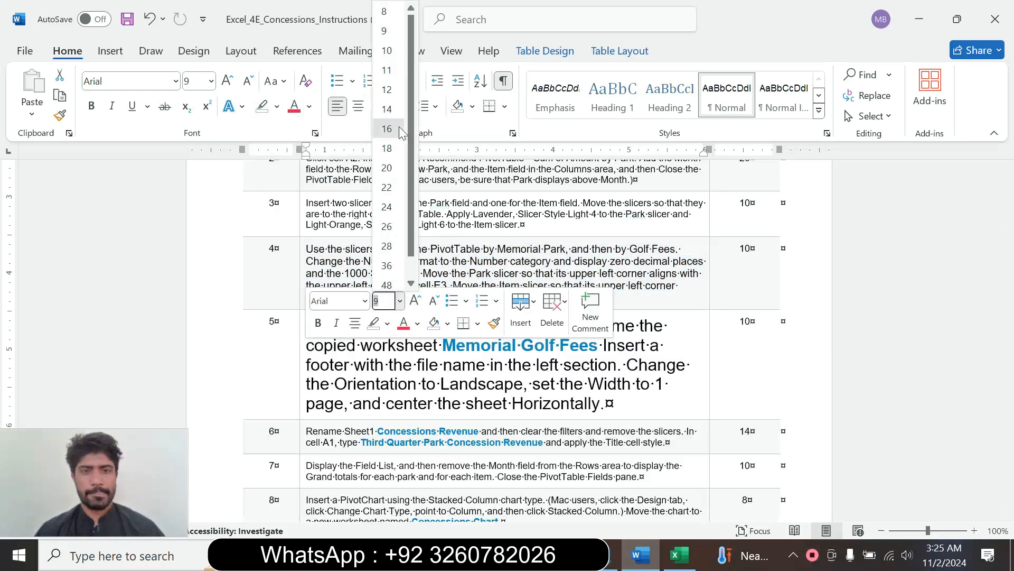
pyautogui.click(392, 137)
pyautogui.click(277, 107)
pyautogui.click(310, 160)
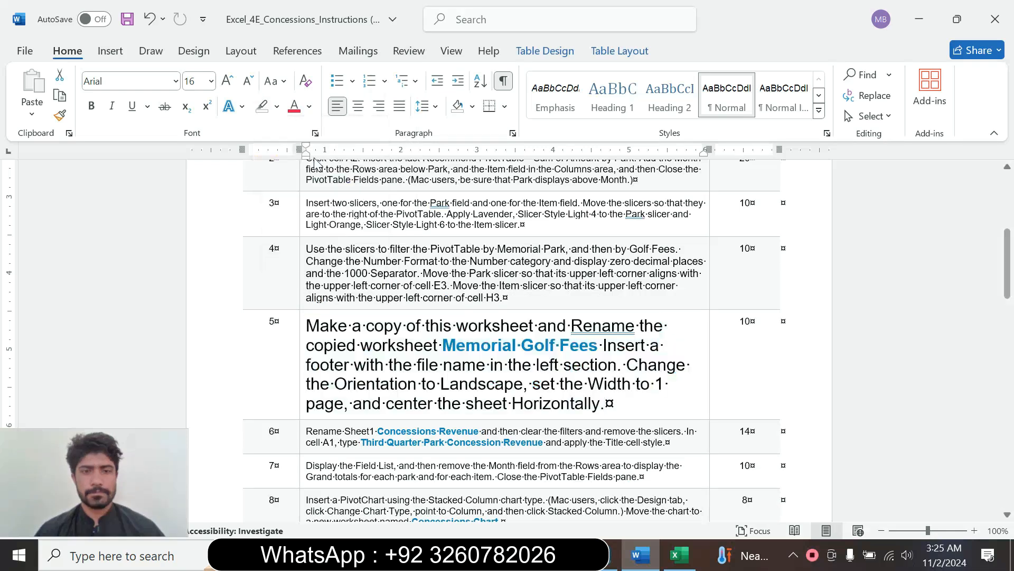
pyautogui.moveTo(306, 325); pyautogui.dragTo(605, 403)
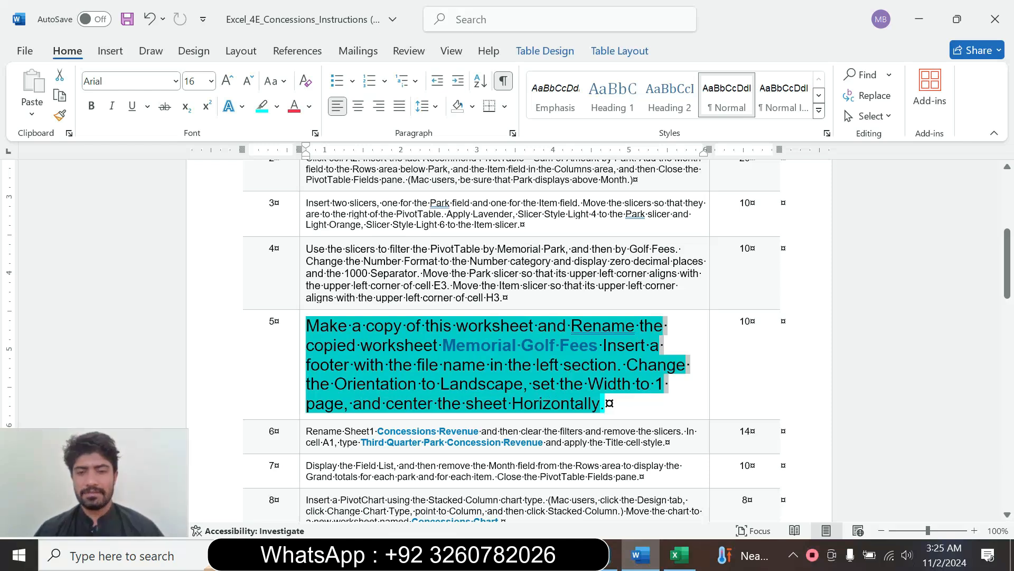
# - Read the copy instruction in Word's step 5 and, in Excel, create a copy of Sheet1 placed before Sheet1
pyautogui.click(516, 402)
pyautogui.moveTo(351, 325); pyautogui.dragTo(520, 345)
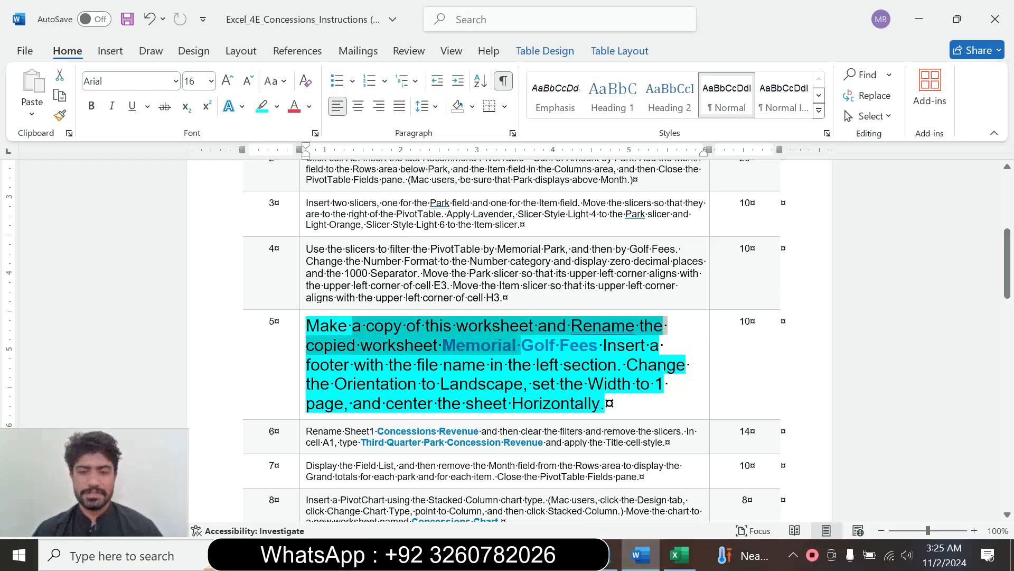
pyautogui.click(680, 555)
pyautogui.moveTo(115, 497); pyautogui.dragTo(943, 490)
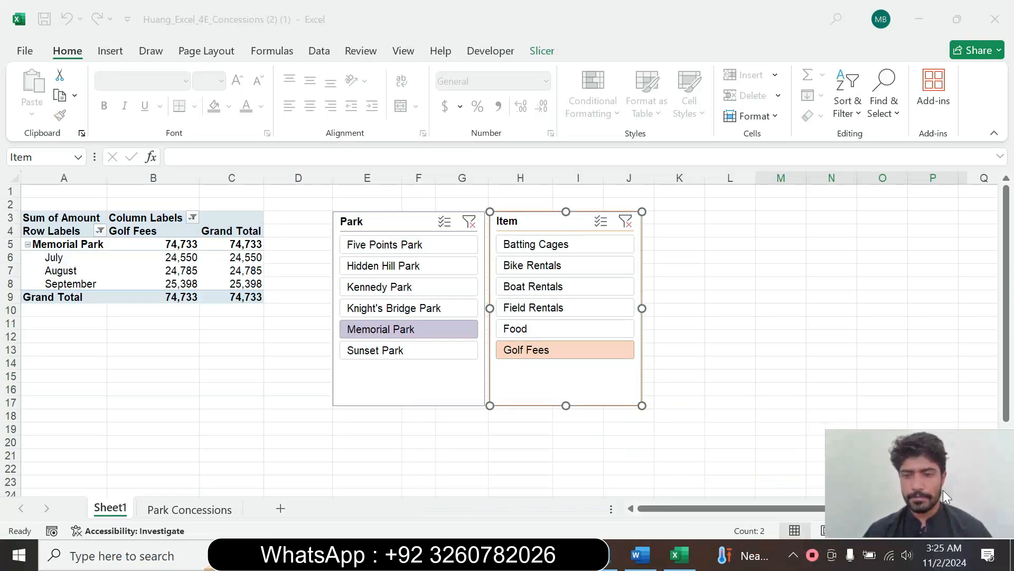
pyautogui.rightClick(118, 509)
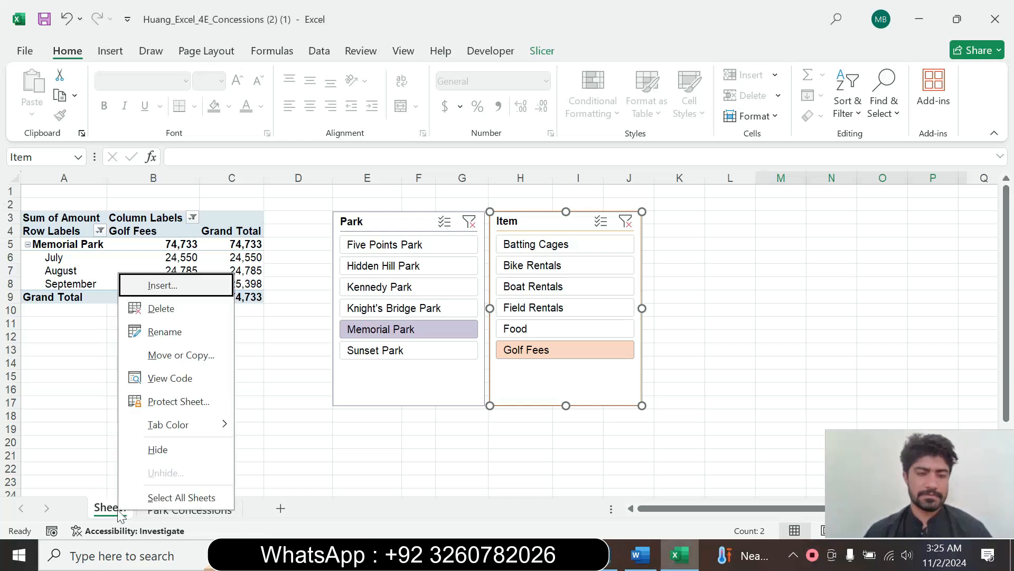
pyautogui.click(200, 357)
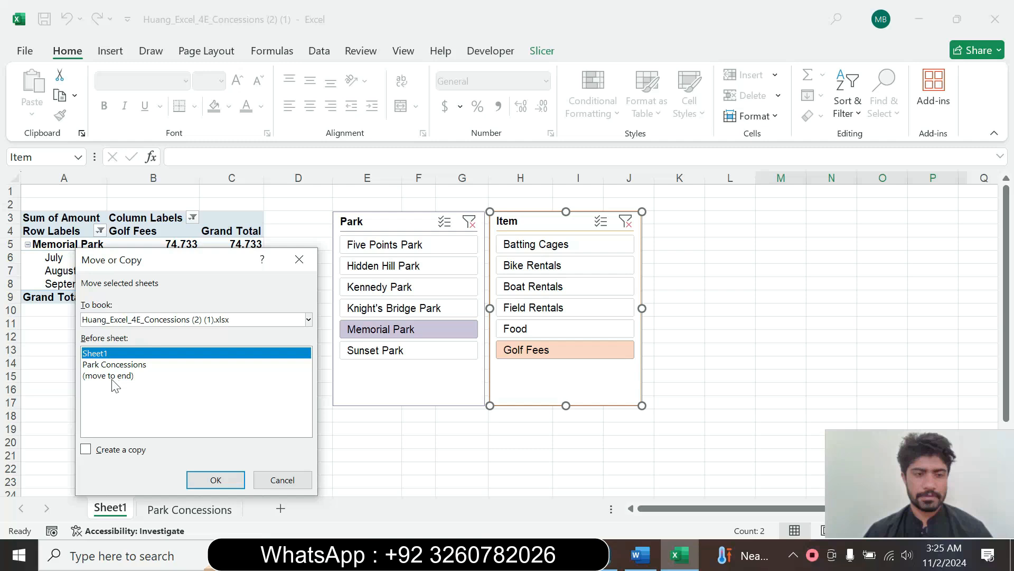
pyautogui.click(87, 452)
pyautogui.click(234, 482)
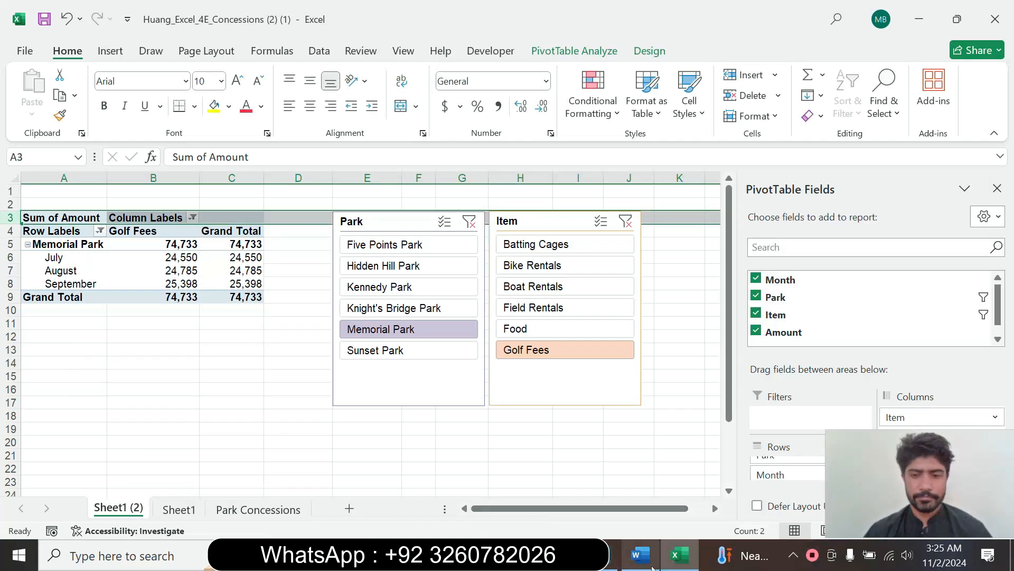
# - Copy the name Memorial Golf Fees from the step 5 instruction in Word and, in Excel, rename the copied worksheet with it
pyautogui.click(641, 555)
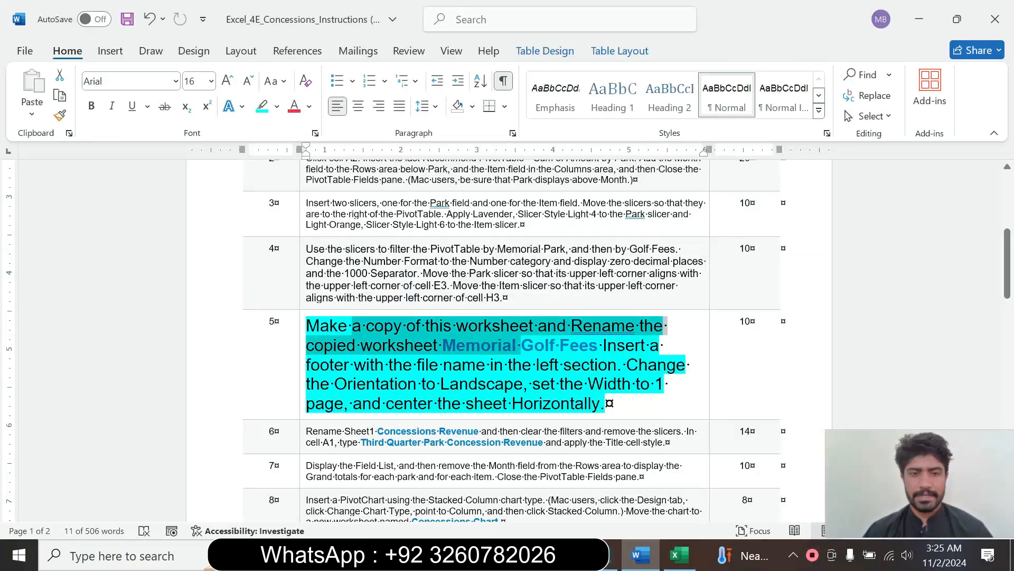
pyautogui.moveTo(452, 349); pyautogui.dragTo(594, 349)
pyautogui.hotkey('ctrl', 'c')
pyautogui.click(682, 556)
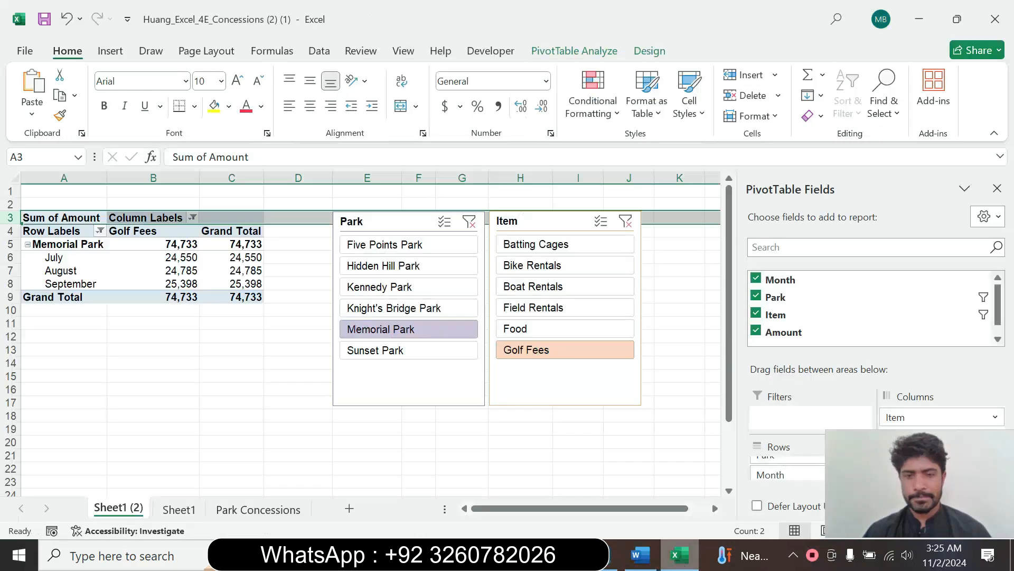
pyautogui.rightClick(131, 510)
pyautogui.click(168, 330)
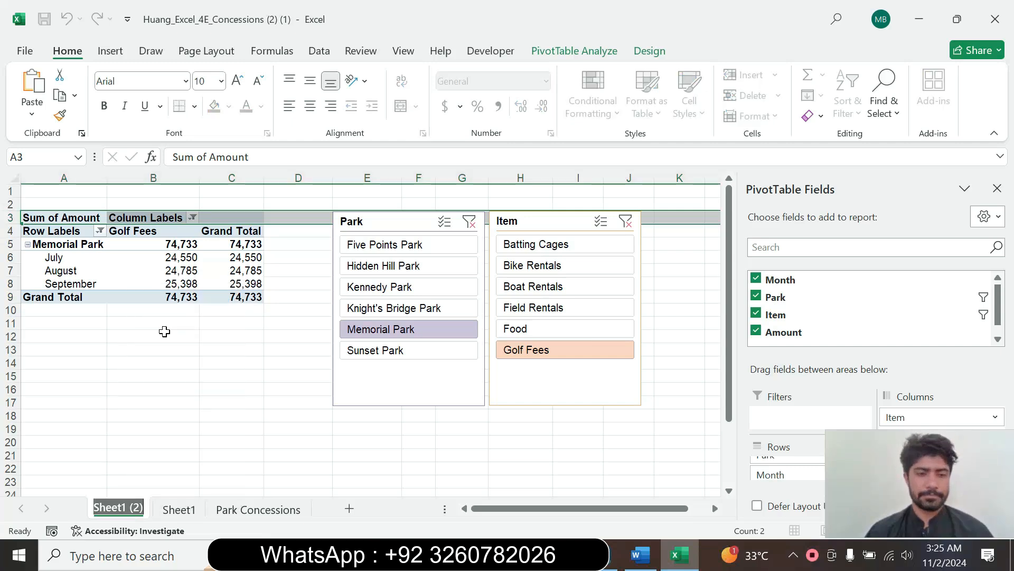
pyautogui.write('Memorial Golf Fees')
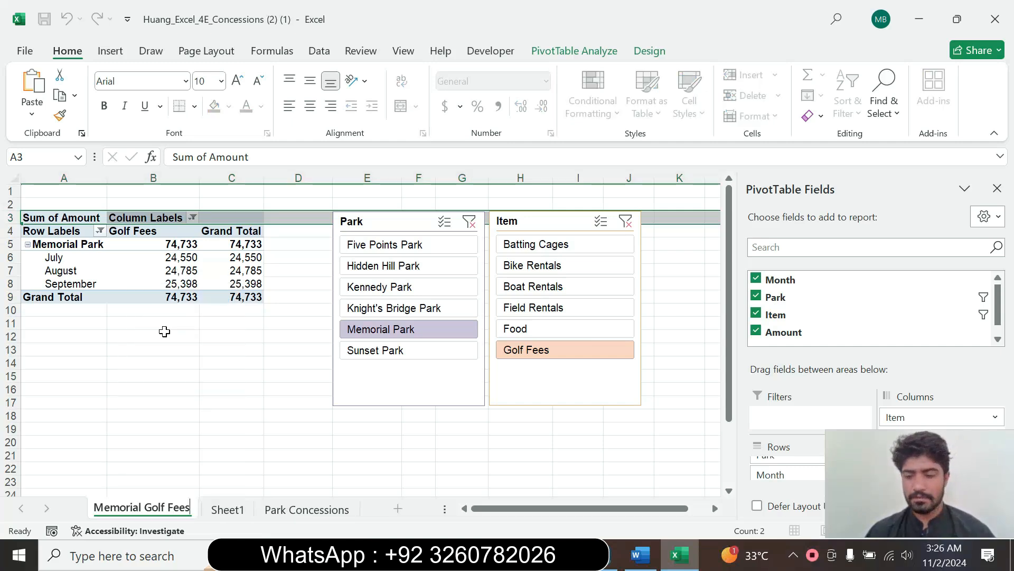
pyautogui.press('Return')
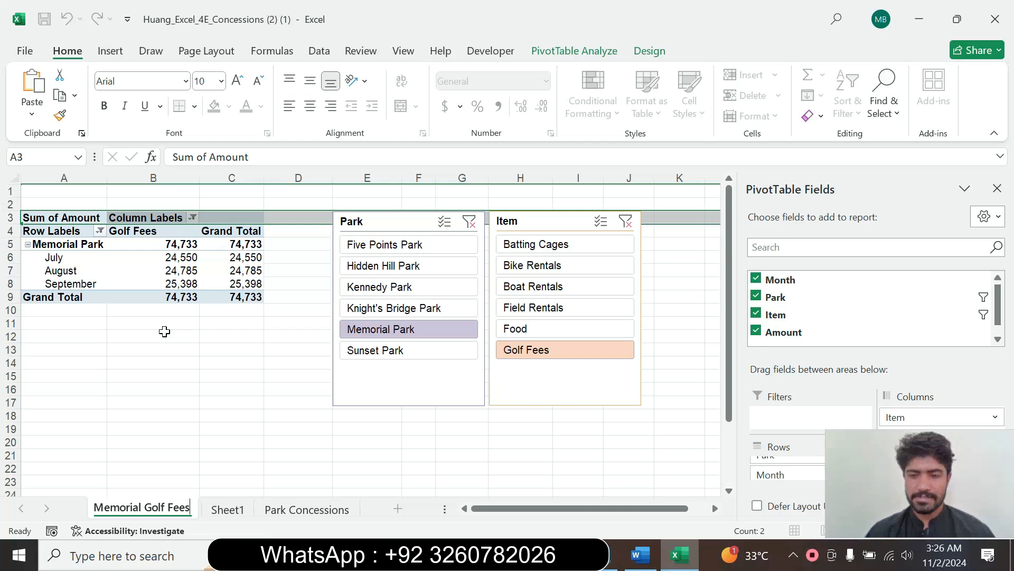
# - Check the footer instruction in Word and, in Excel, insert a custom footer with the file name in the left section of Memorial Golf Fees
pyautogui.click(645, 556)
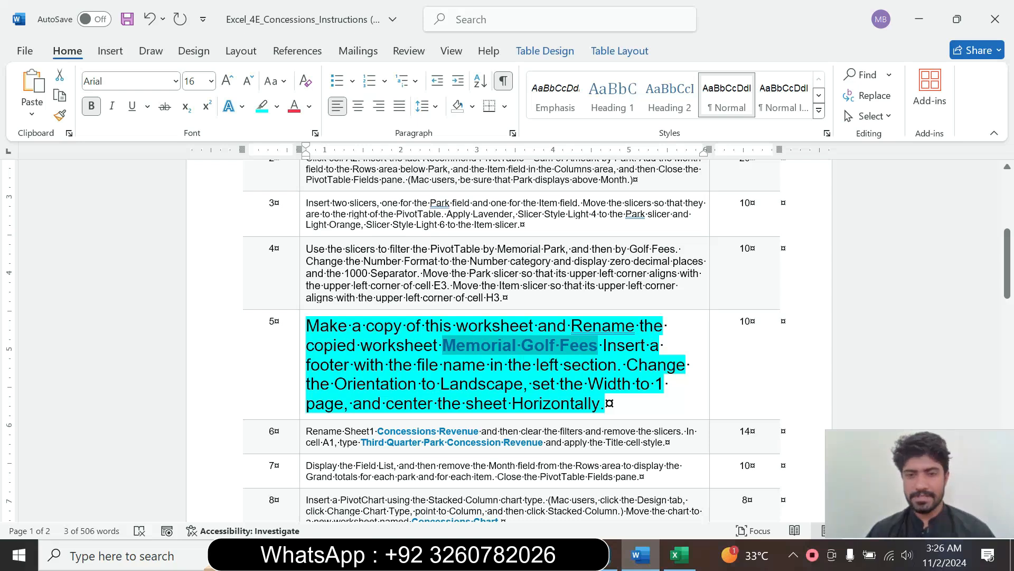
pyautogui.click(679, 555)
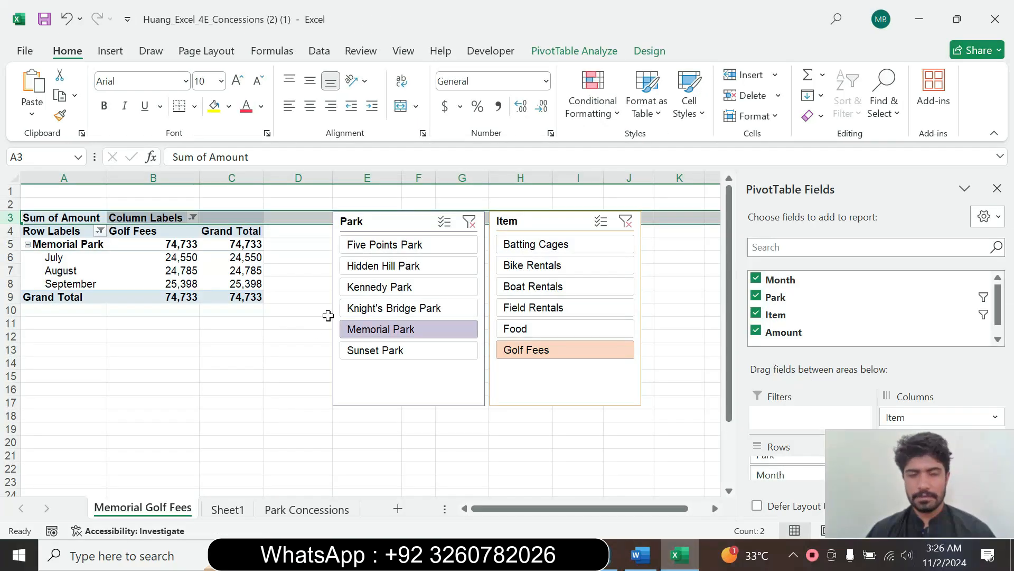
pyautogui.click(288, 364)
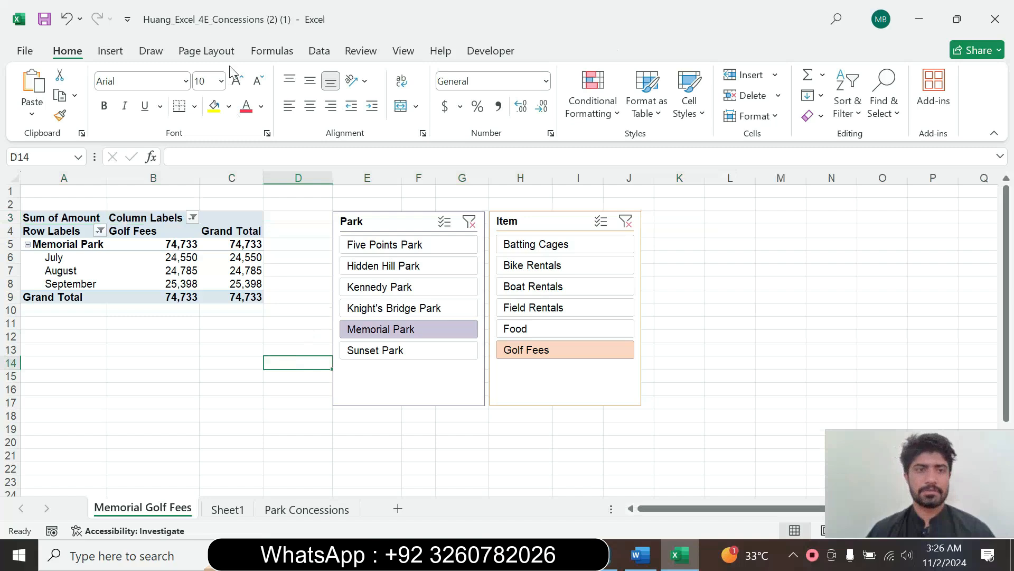
pyautogui.click(206, 50)
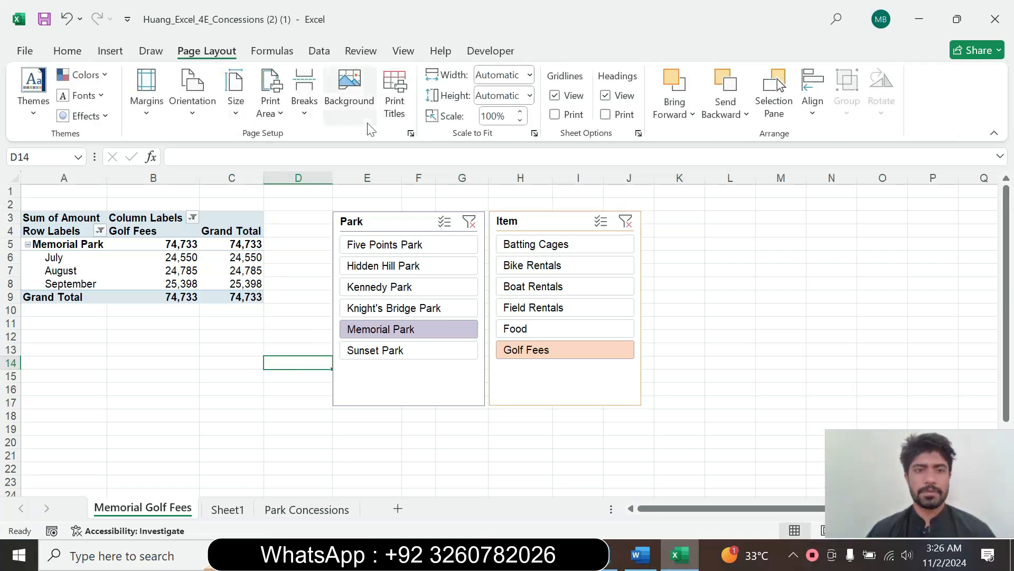
pyautogui.click(410, 133)
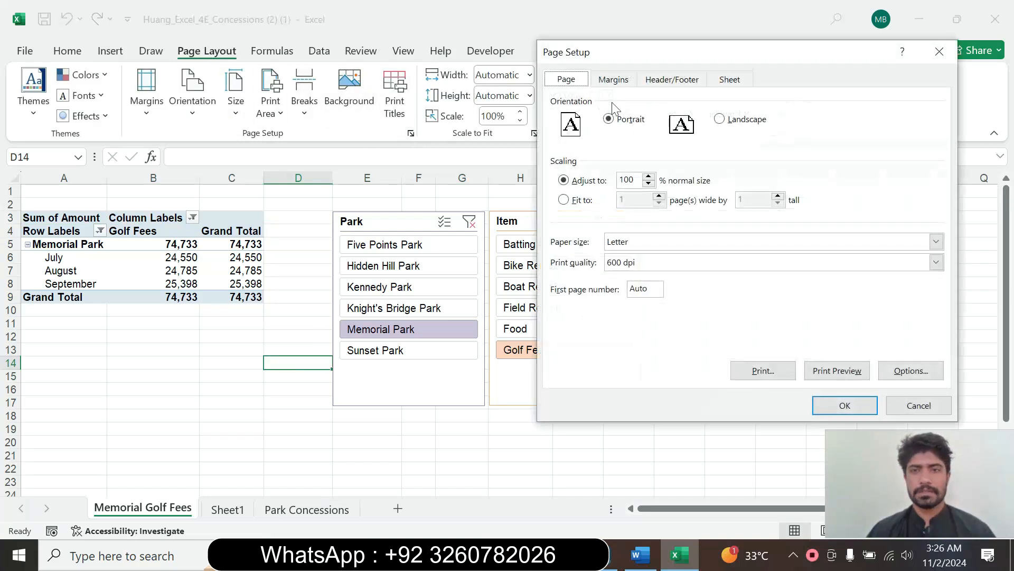
pyautogui.click(678, 82)
pyautogui.click(790, 191)
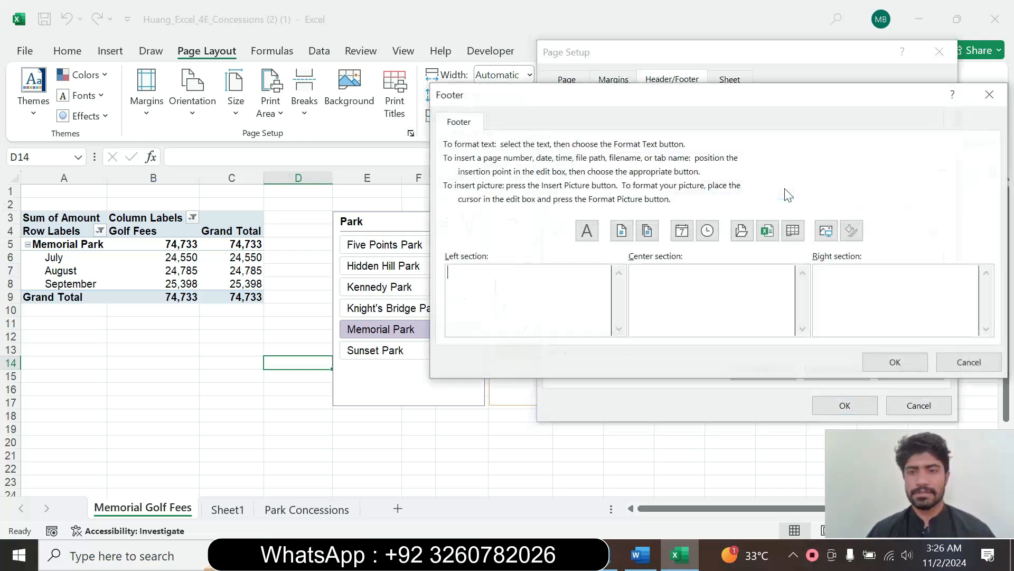
pyautogui.click(768, 230)
pyautogui.click(895, 362)
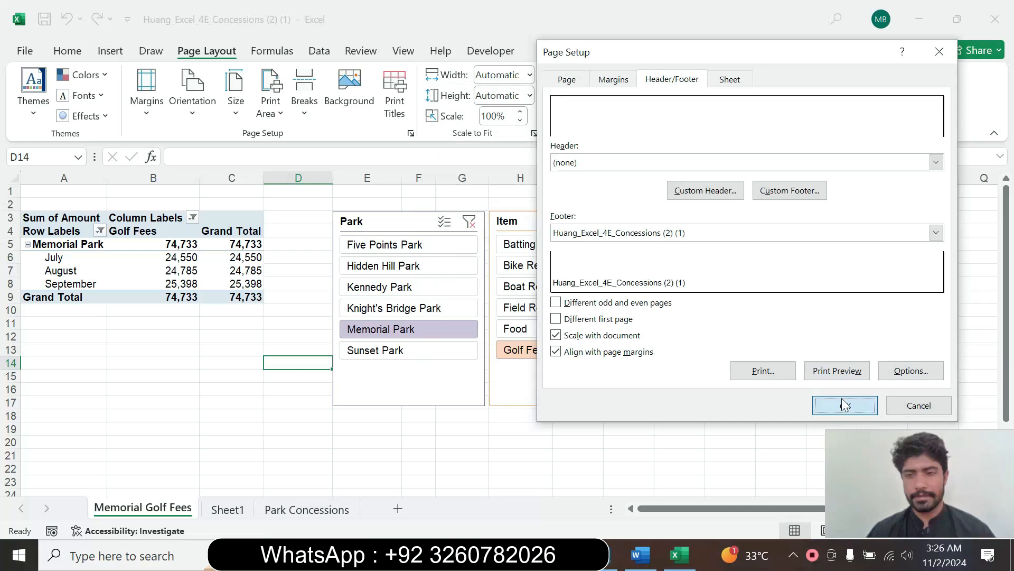
pyautogui.click(844, 405)
# - Following the step 5 instruction in Word, set the Memorial Golf Fees sheet in Excel to Landscape orientation and its width to 1 page
pyautogui.click(651, 558)
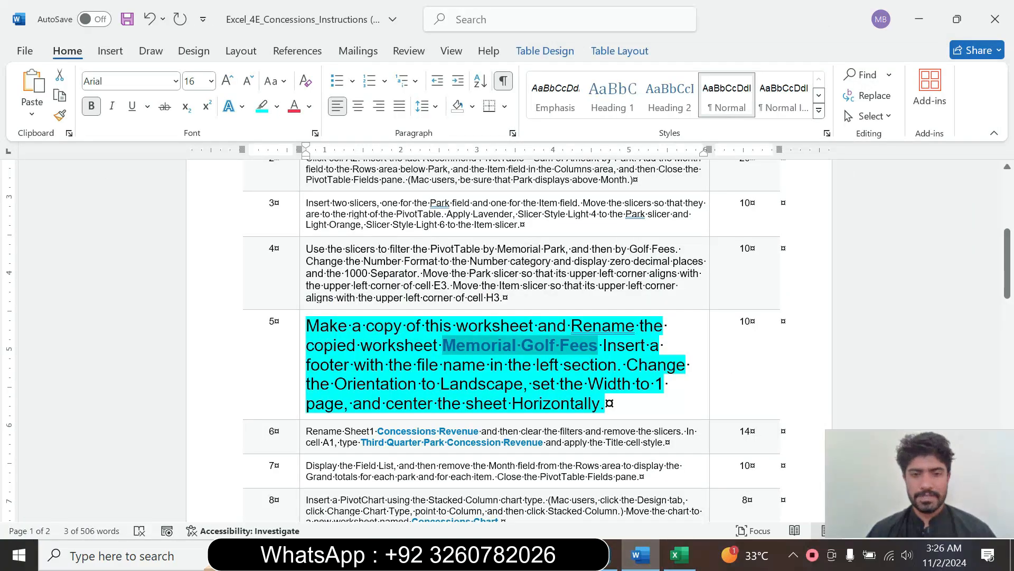
pyautogui.click(679, 554)
pyautogui.click(192, 109)
pyautogui.click(217, 179)
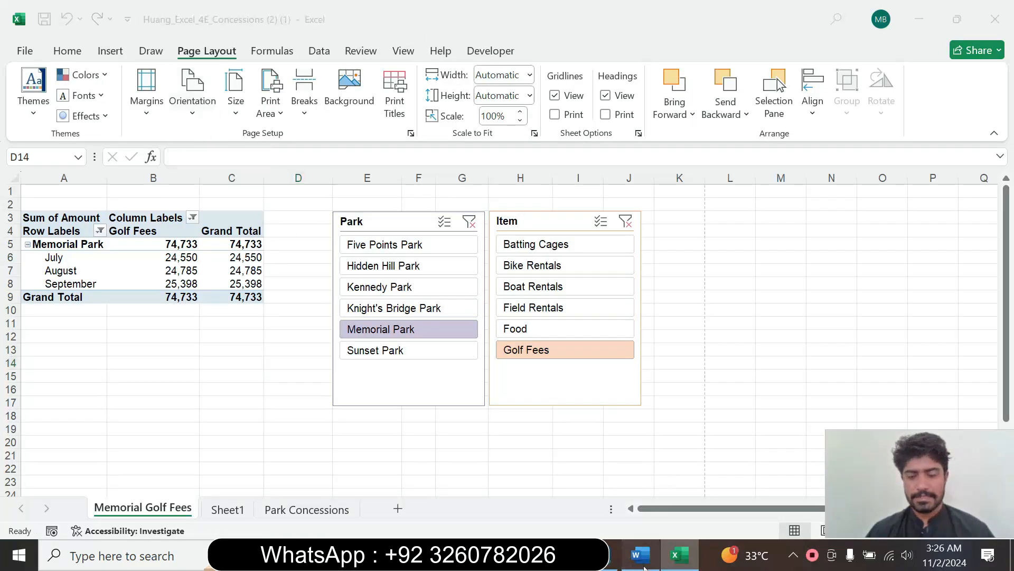
pyautogui.click(640, 555)
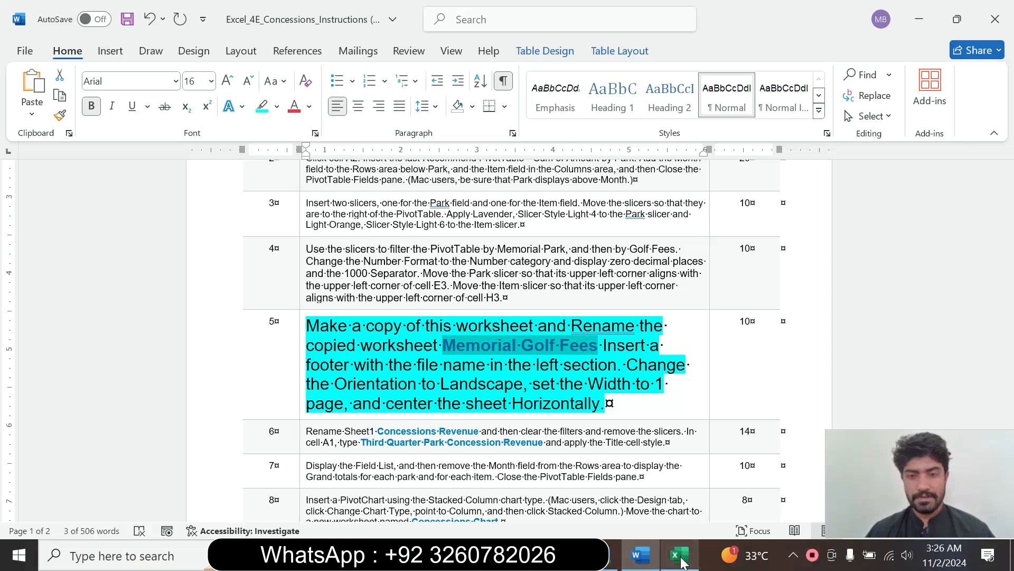
pyautogui.click(681, 562)
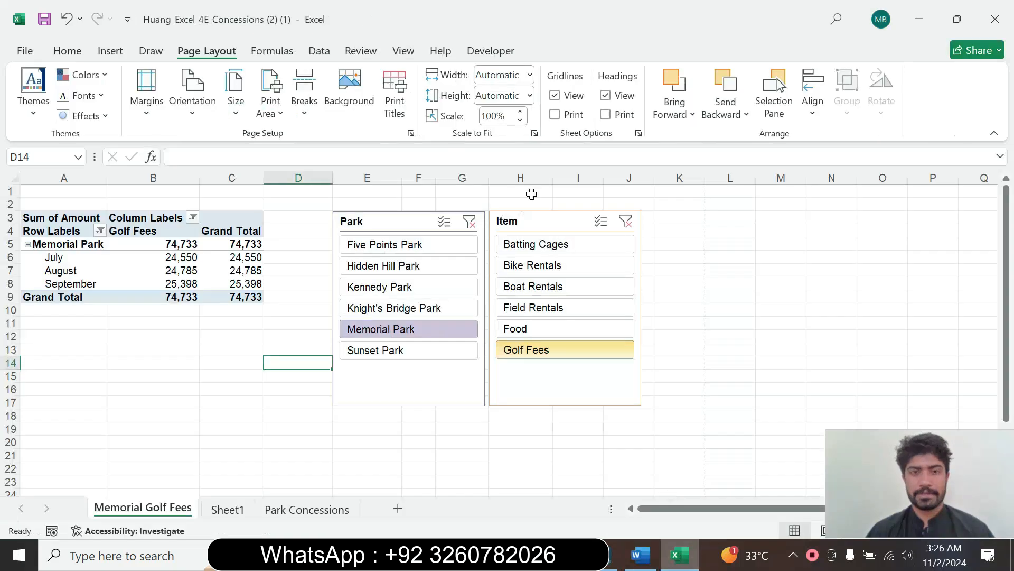
pyautogui.click(529, 74)
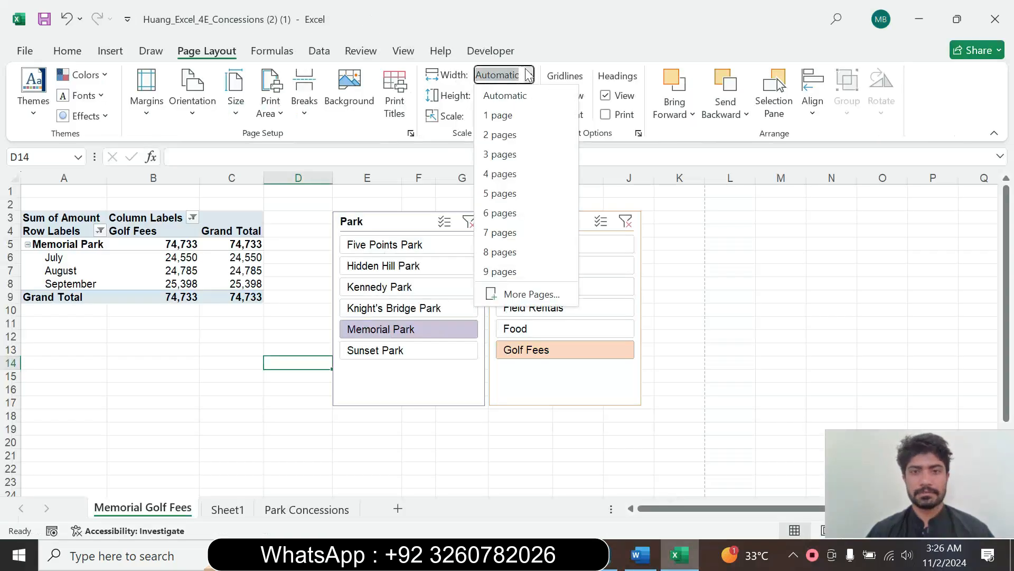
pyautogui.click(506, 110)
# - Center the Memorial Golf Fees sheet horizontally on the page
pyautogui.click(411, 134)
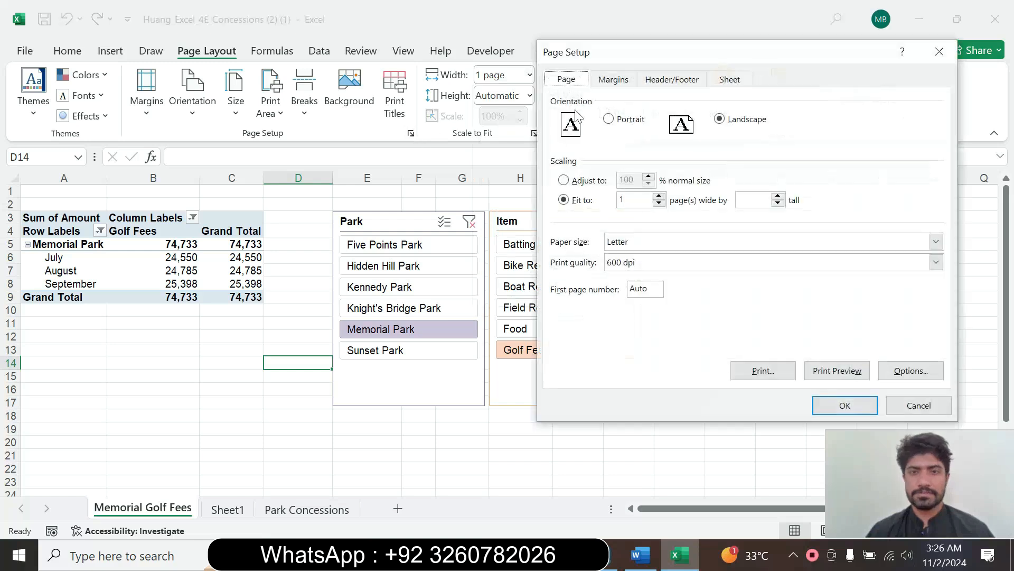
pyautogui.click(607, 80)
pyautogui.click(563, 316)
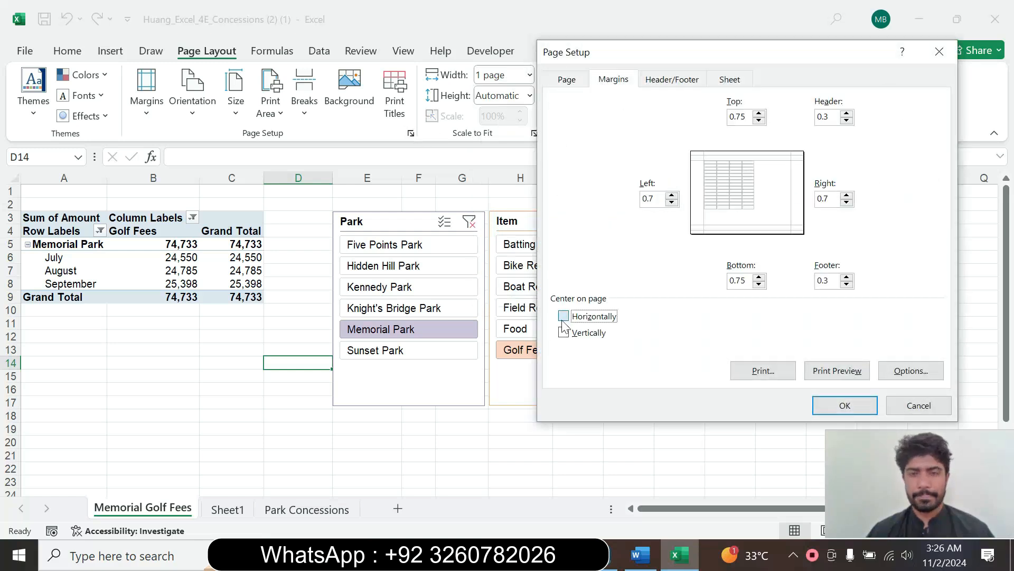
pyautogui.click(845, 405)
# - Switch to Word, set the step 5 instruction text to font size 9 and remove its turquoise highlight
pyautogui.click(643, 554)
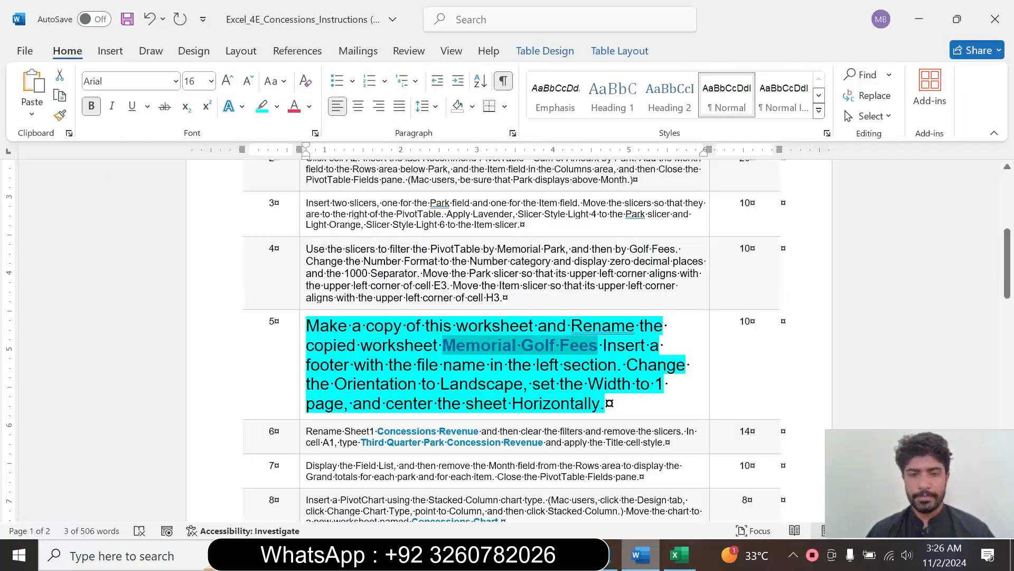
pyautogui.click(301, 380)
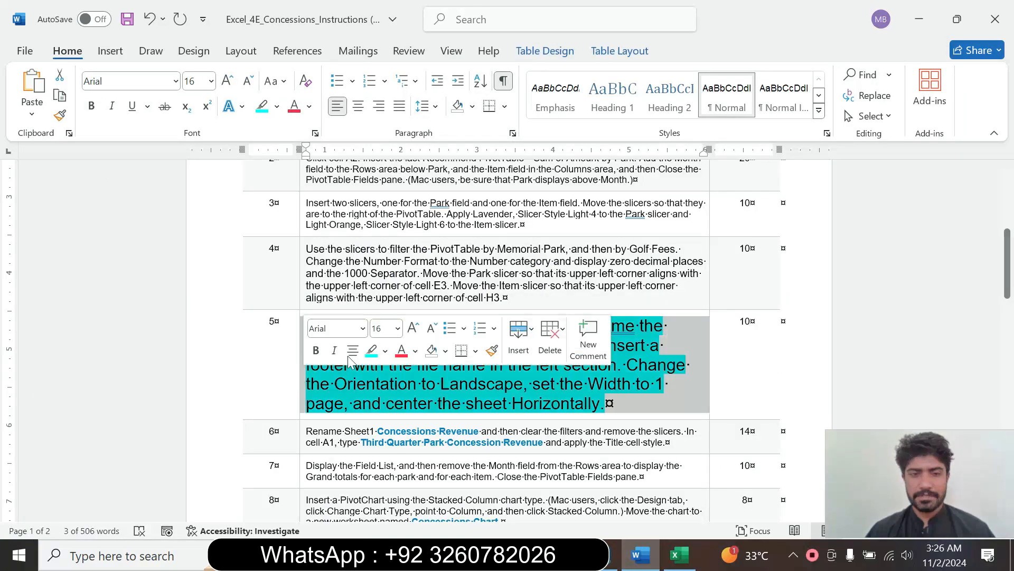
pyautogui.click(398, 329)
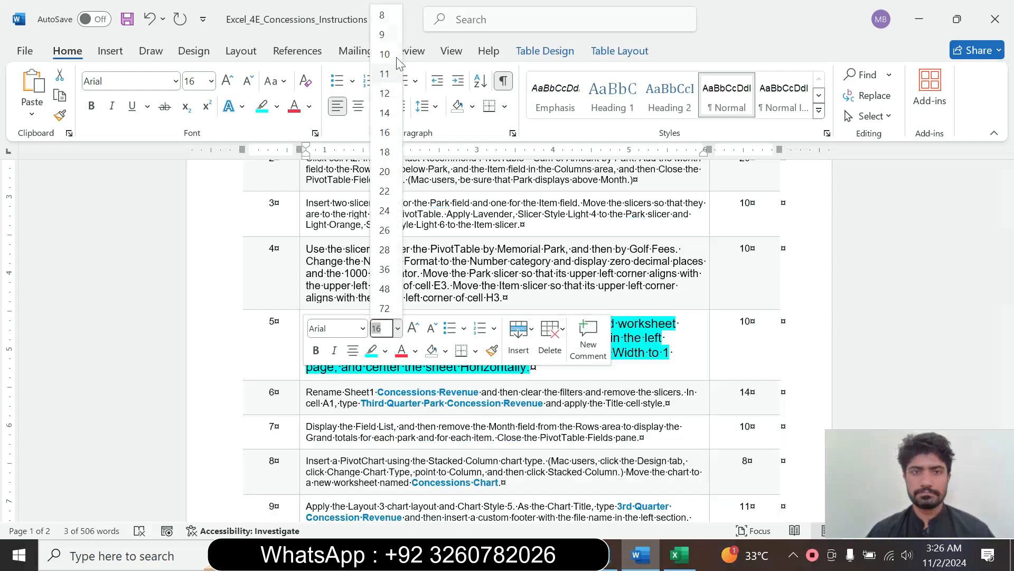
pyautogui.click(381, 35)
pyautogui.click(277, 106)
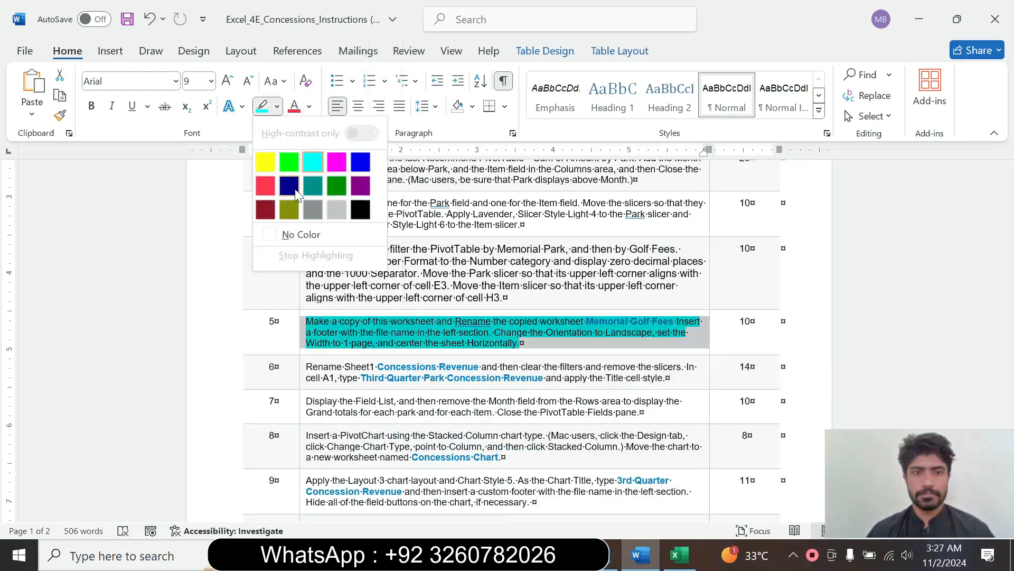
pyautogui.click(295, 234)
pyautogui.click(520, 343)
# - Set the step 6 instruction text to font size 16 and highlight it in turquoise
pyautogui.click(300, 383)
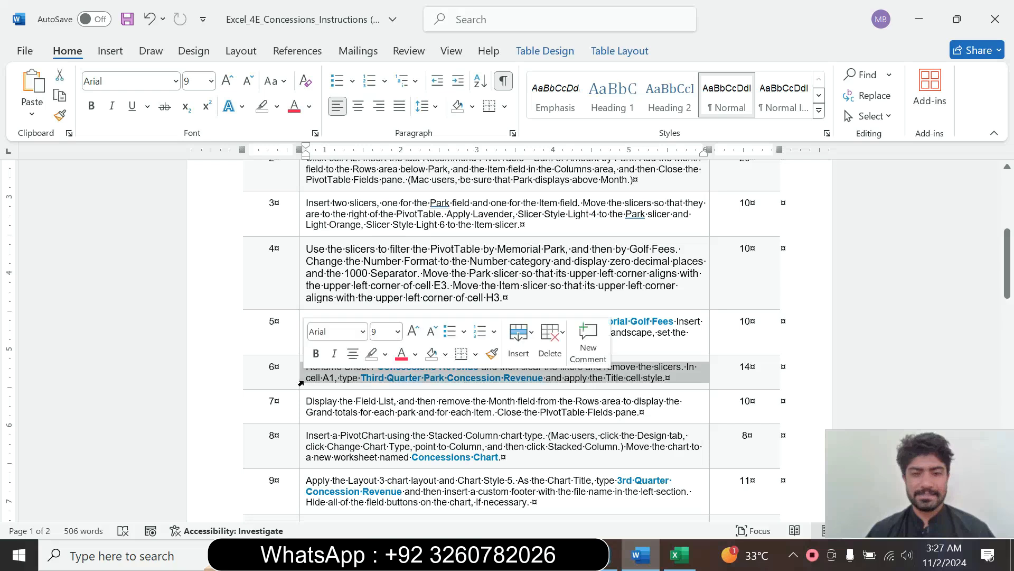
pyautogui.click(399, 333)
pyautogui.click(385, 136)
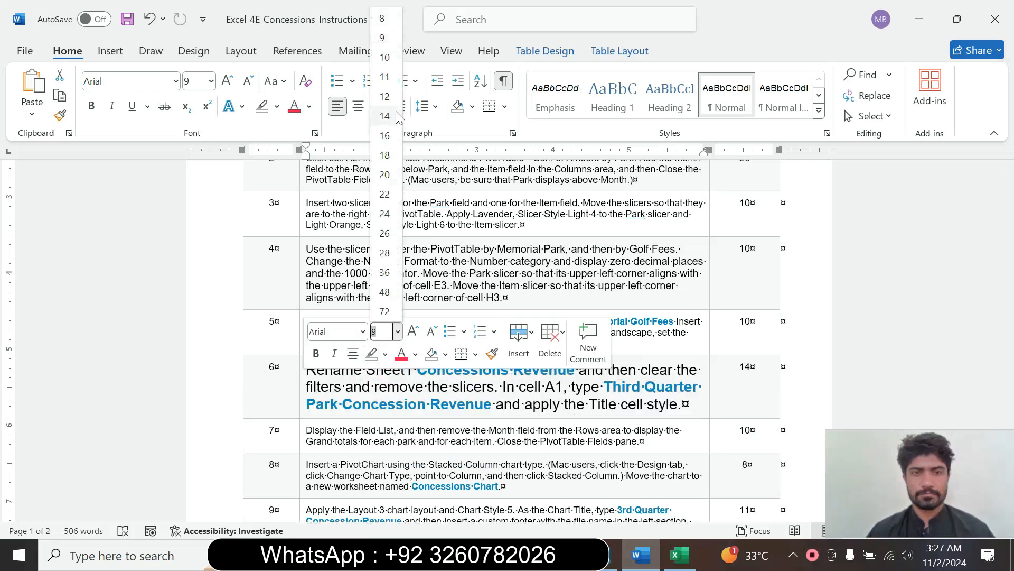
pyautogui.click(277, 106)
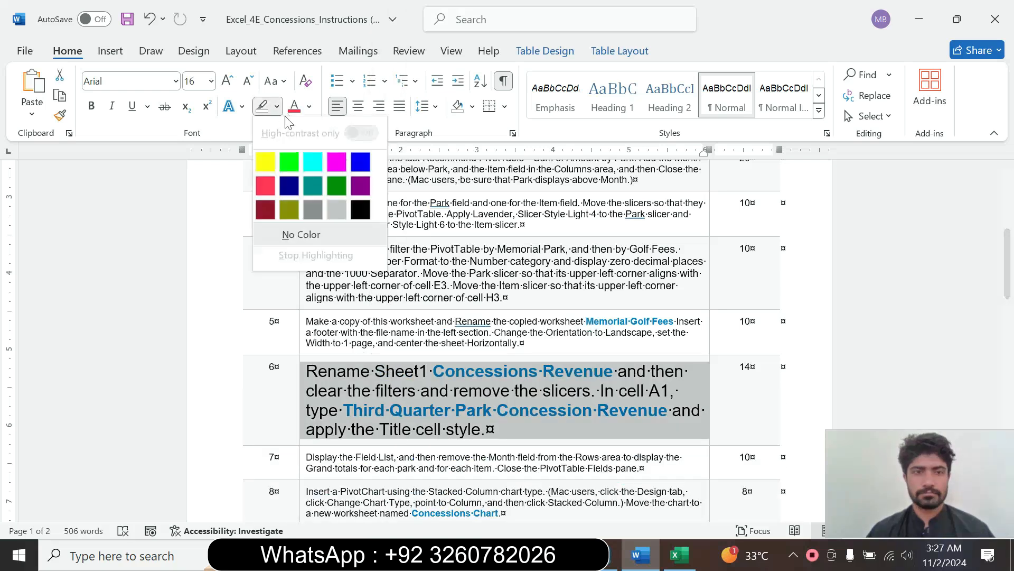
pyautogui.click(313, 161)
pyautogui.moveTo(307, 371); pyautogui.dragTo(497, 429)
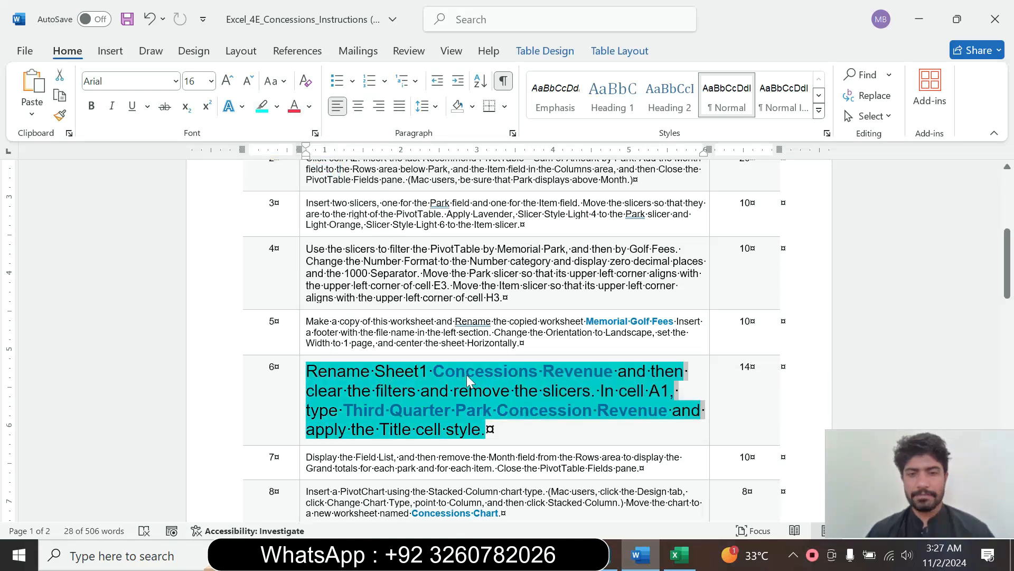
pyautogui.click(510, 390)
# - Copy the sheet name from the step 6 instruction in Word and rename Sheet1 in Excel as Concessions Revenue
pyautogui.moveTo(433, 371); pyautogui.dragTo(614, 372)
pyautogui.hotkey('ctrl', 'c')
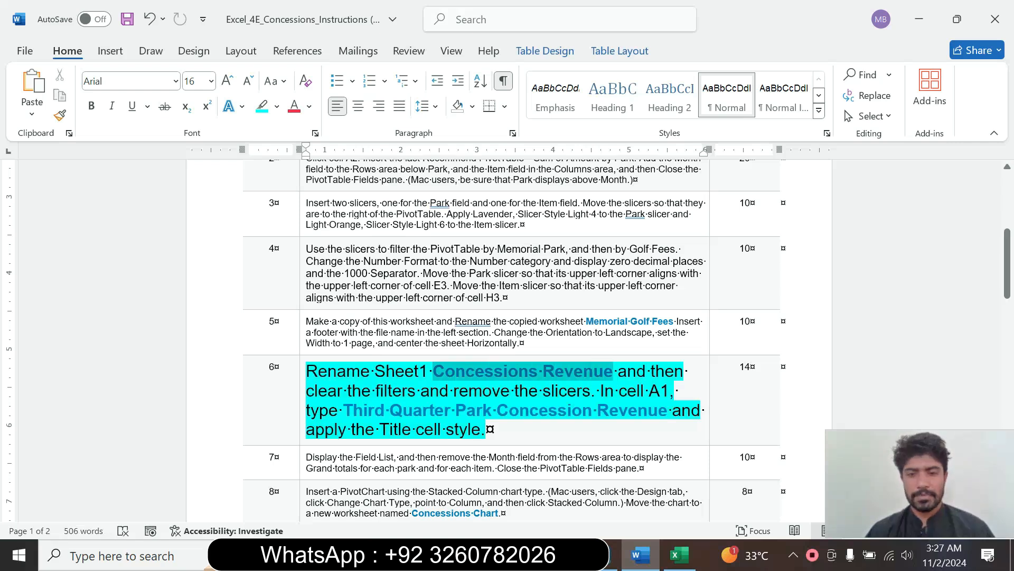
pyautogui.click(677, 556)
pyautogui.click(229, 508)
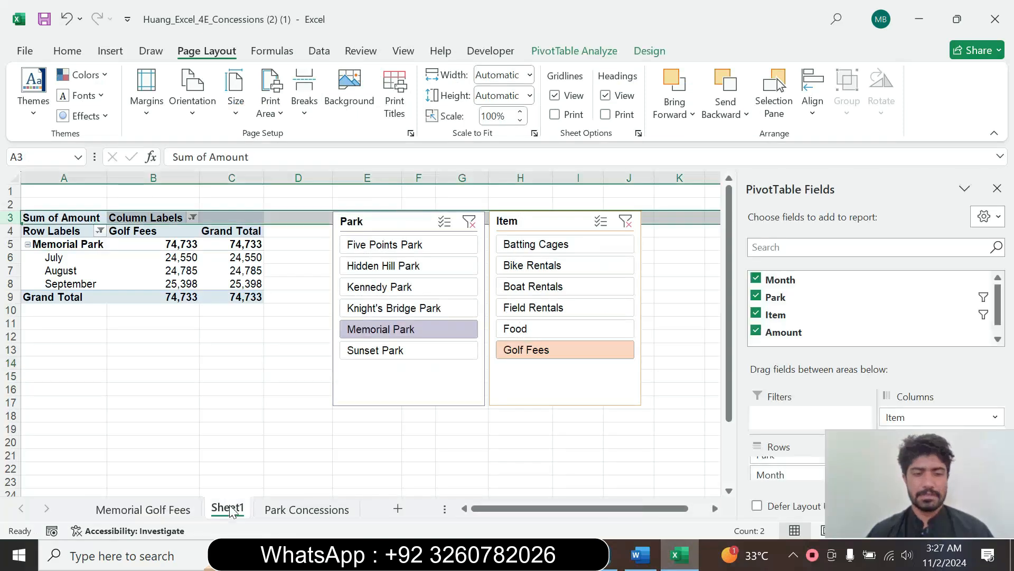
pyautogui.rightClick(230, 508)
pyautogui.click(277, 327)
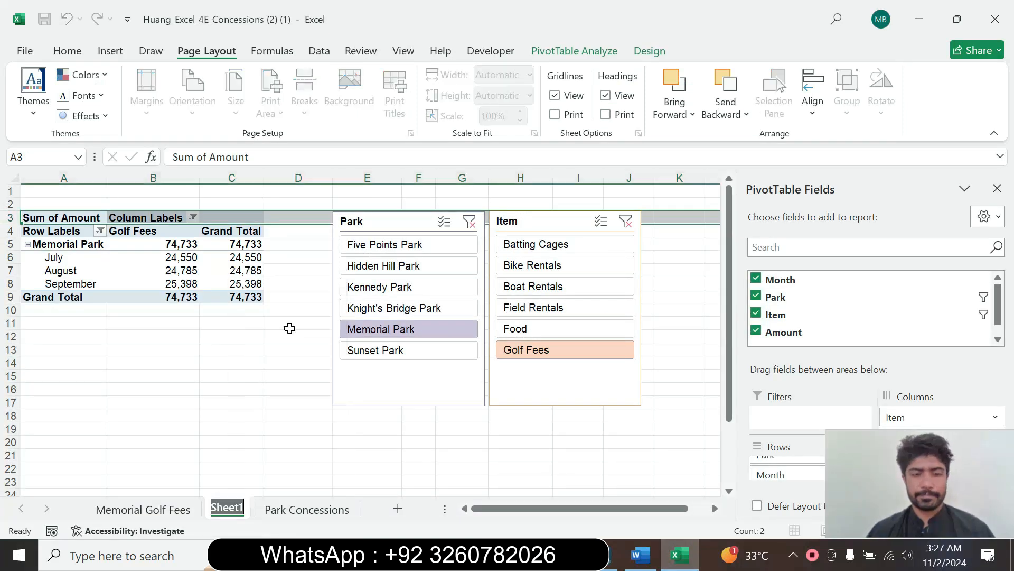
pyautogui.hotkey('ctrl', 'v')
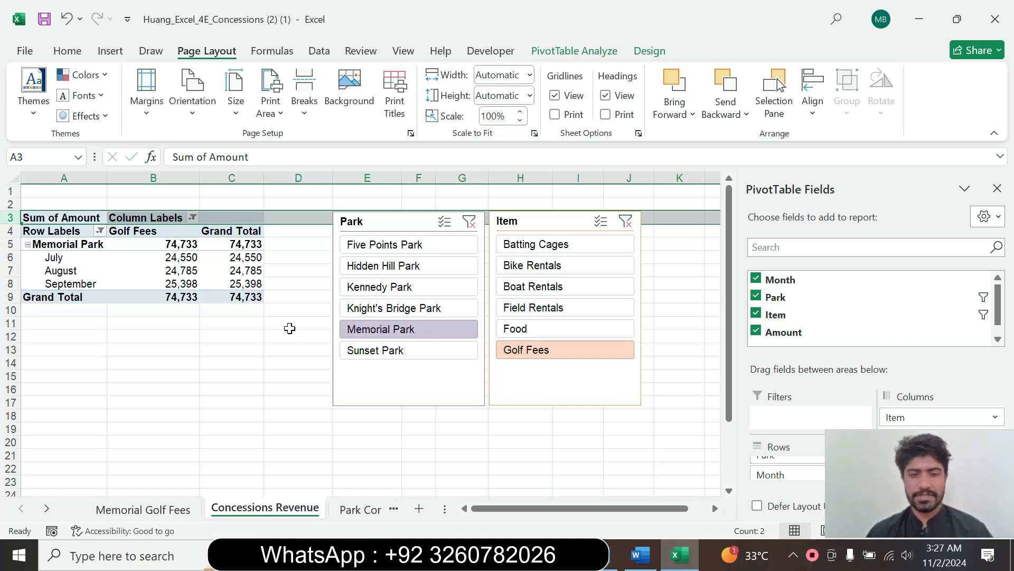
# - Check the step 6 instruction in Word, then clear the Park and Item slicer filters on the Concessions Revenue sheet in Excel
pyautogui.click(640, 556)
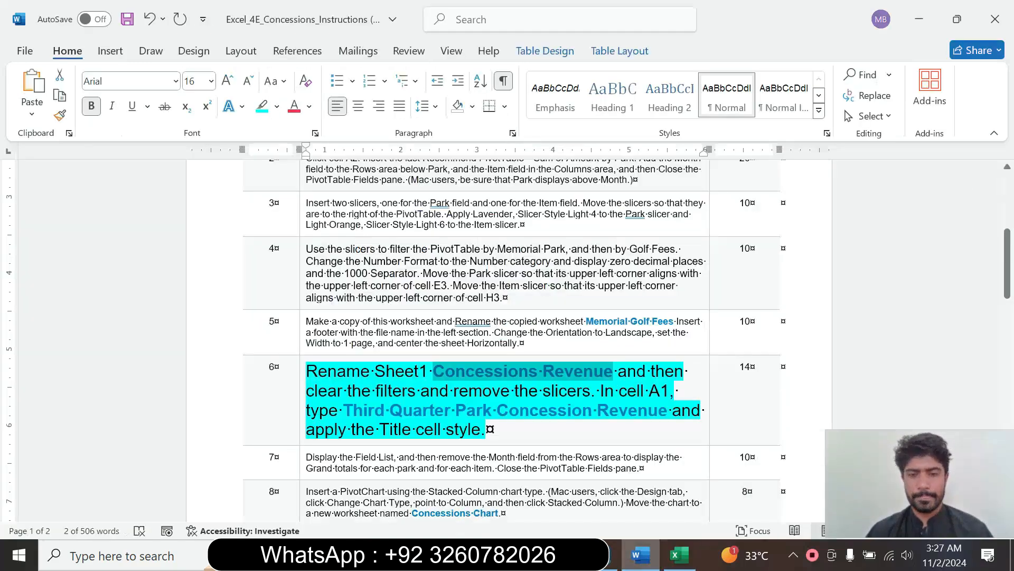
pyautogui.moveTo(376, 391); pyautogui.dragTo(590, 391)
pyautogui.click(687, 552)
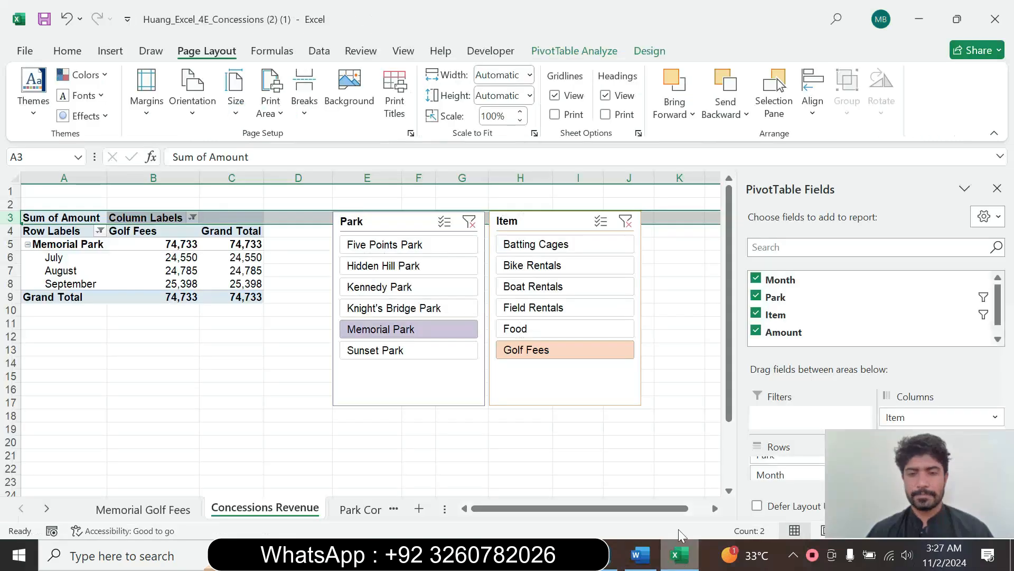
pyautogui.click(469, 223)
pyautogui.click(665, 222)
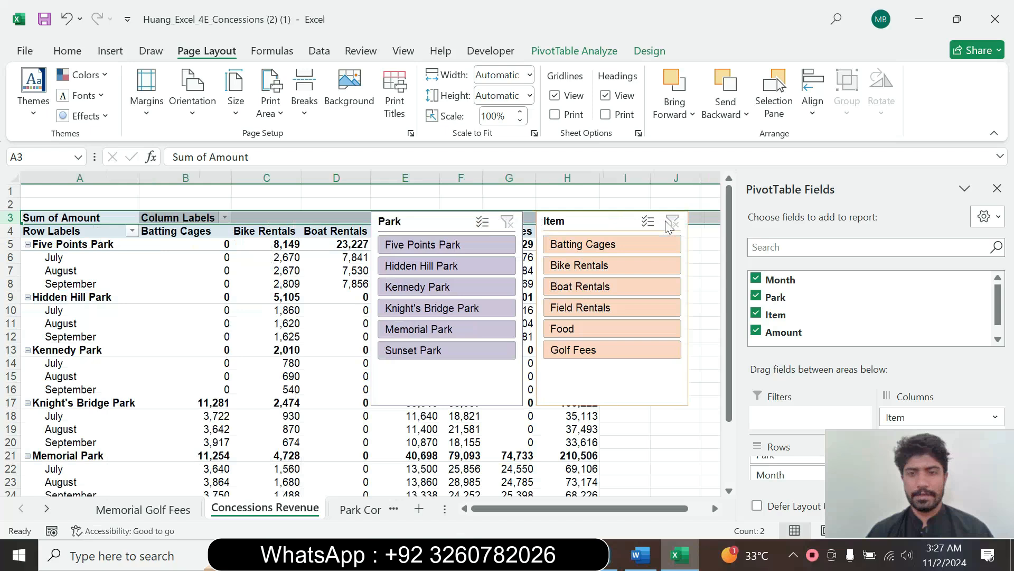
# - Remove the Park and Item slicers from the Concessions Revenue sheet
pyautogui.rightClick(449, 226)
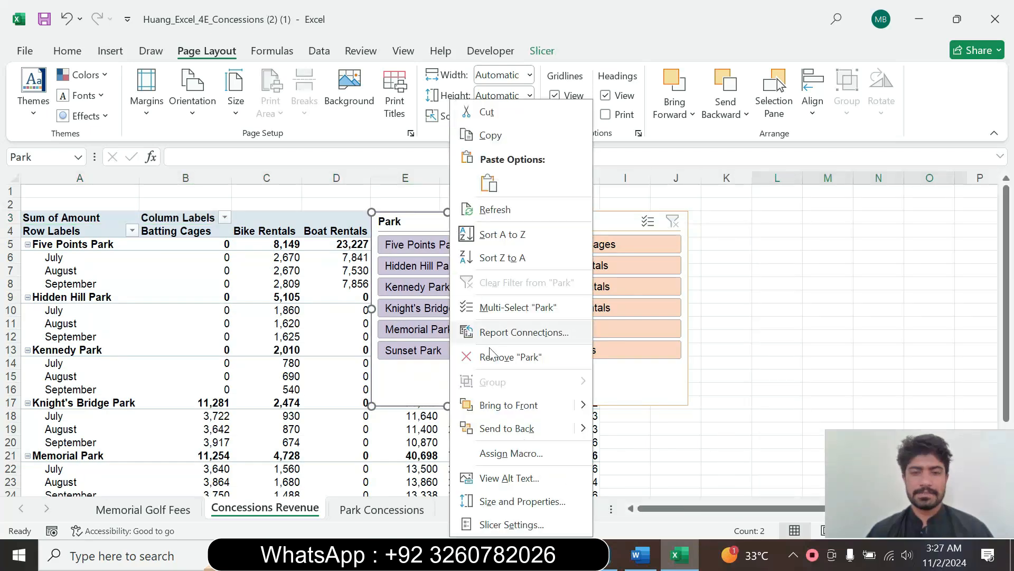
pyautogui.press('Escape')
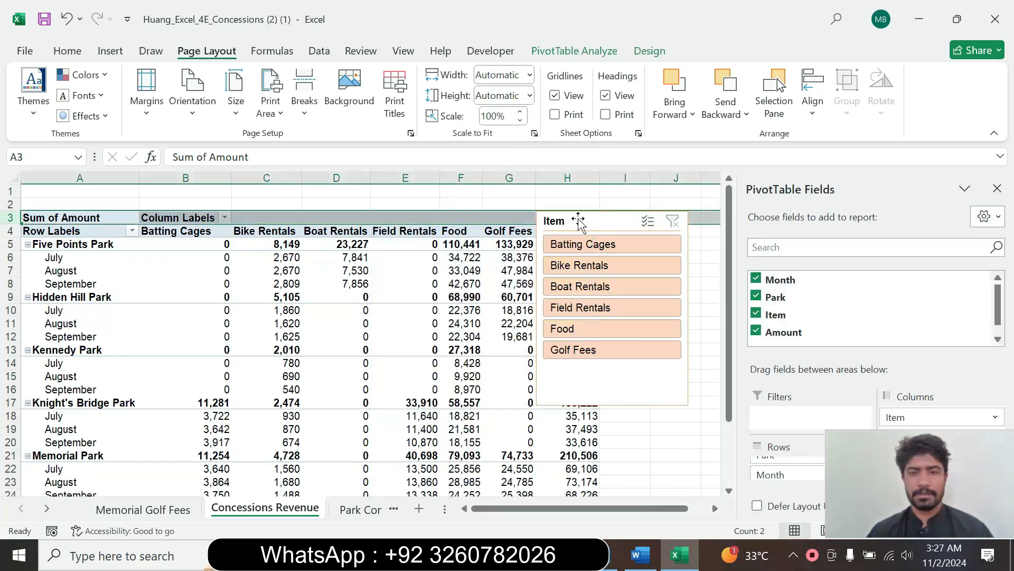
pyautogui.rightClick(579, 221)
pyautogui.click(621, 355)
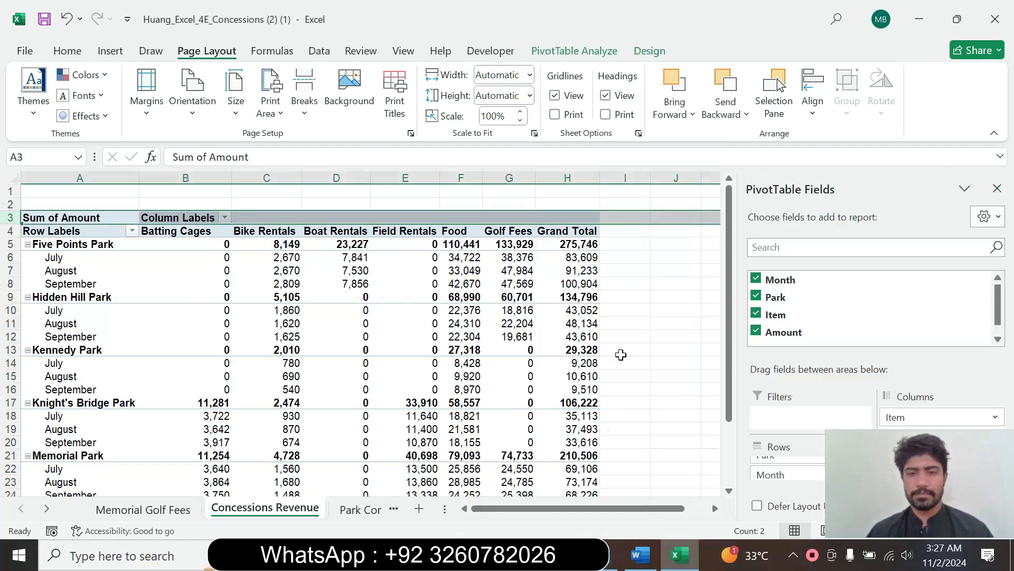
# - Take the title text from the step 6 instruction in Word and enter Third Quarter Park Concession Revenue in cell A1 in Excel
pyautogui.click(640, 555)
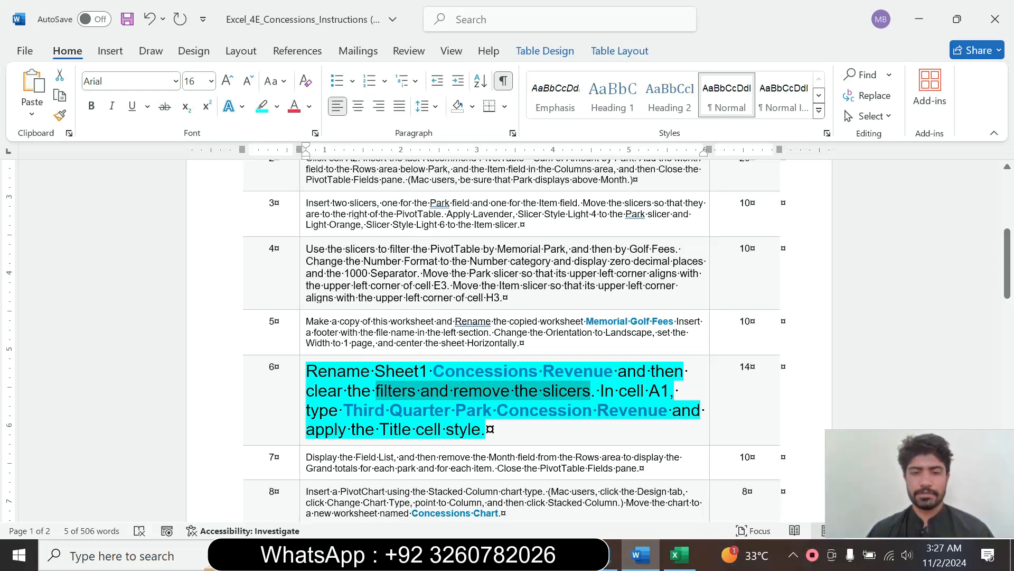
pyautogui.moveTo(345, 409); pyautogui.dragTo(671, 409)
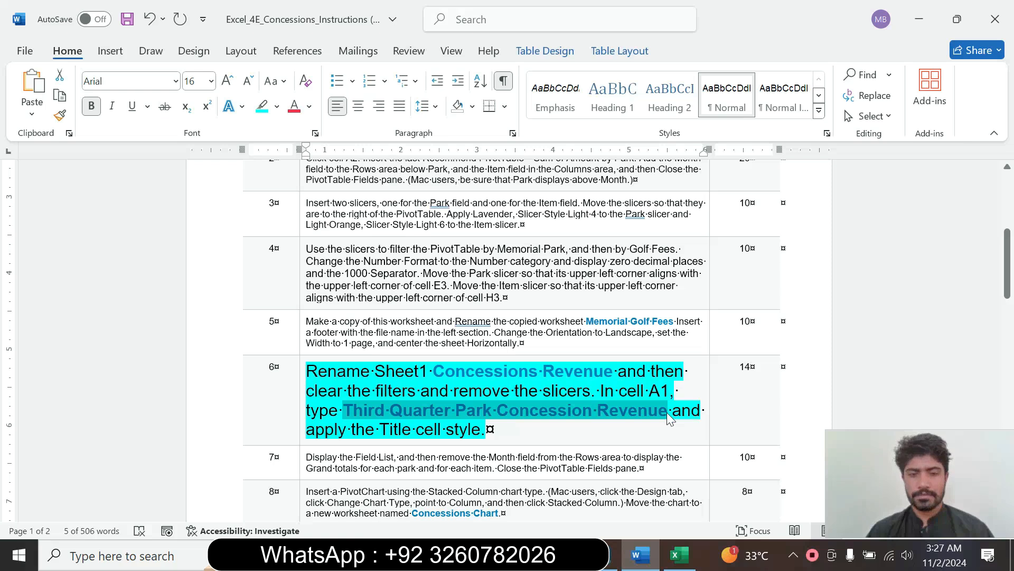
pyautogui.click(679, 554)
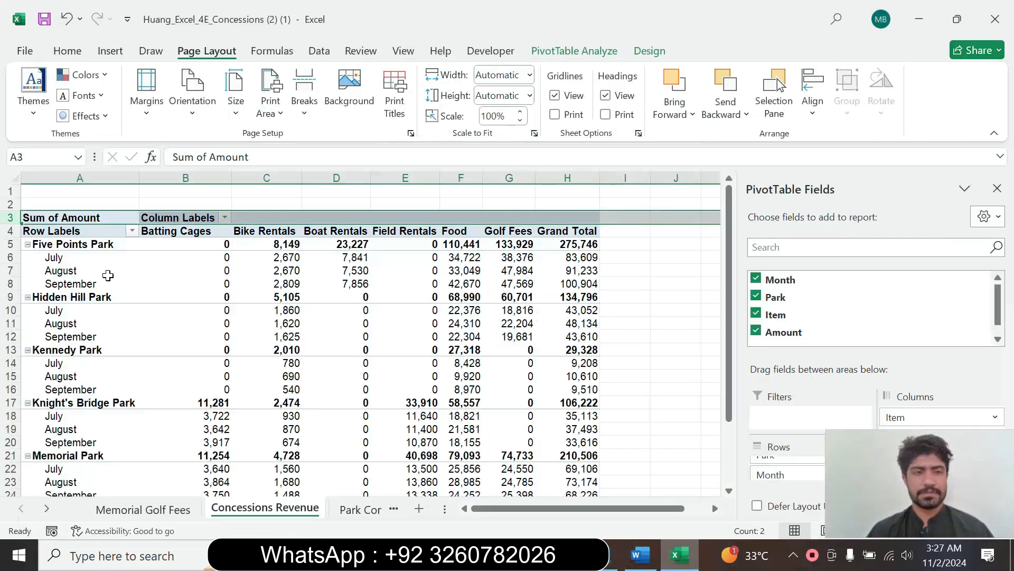
pyautogui.click(97, 191)
pyautogui.write('Third Quarter Park Concession Revenue')
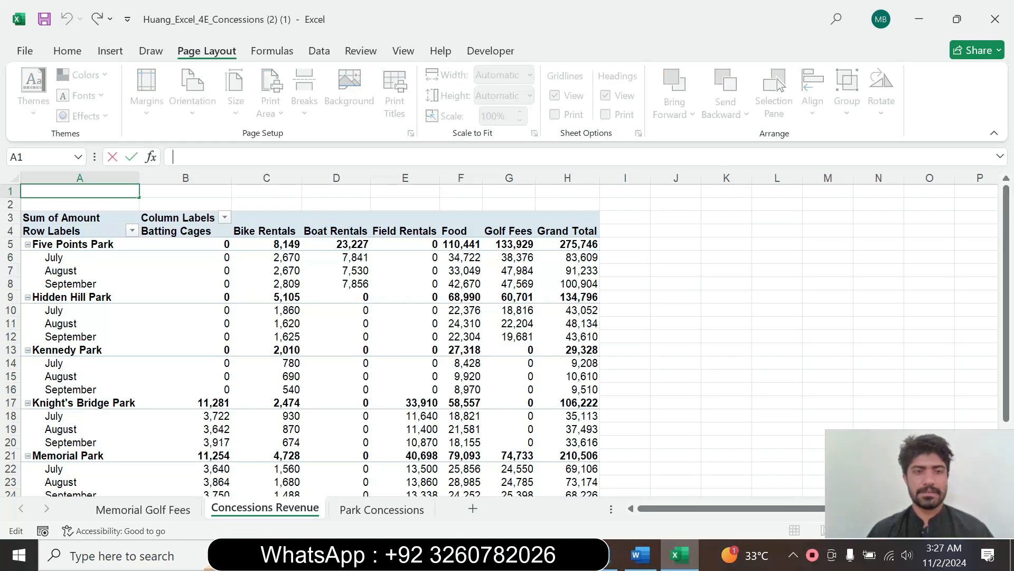
pyautogui.press('Return')
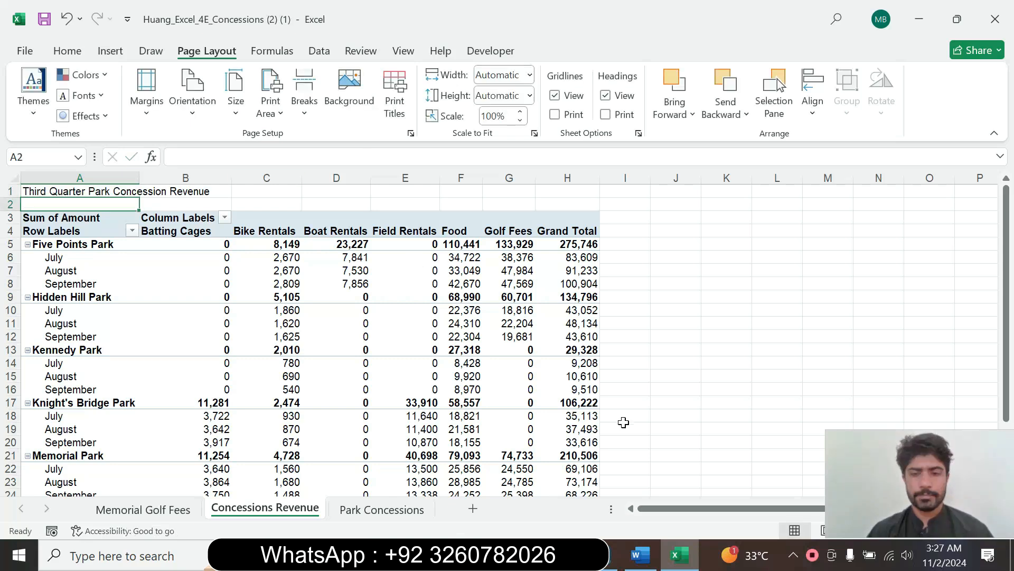
# - Check the rest of step 6 in Word, then apply the Title cell style to cell A1 in Excel
pyautogui.click(640, 554)
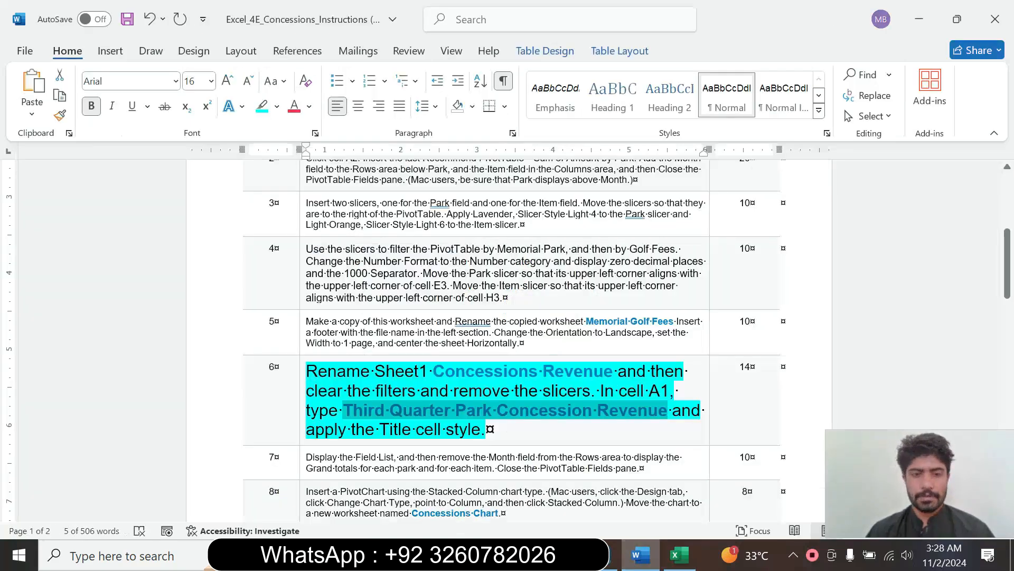
pyautogui.scroll(-3, 507, 338)
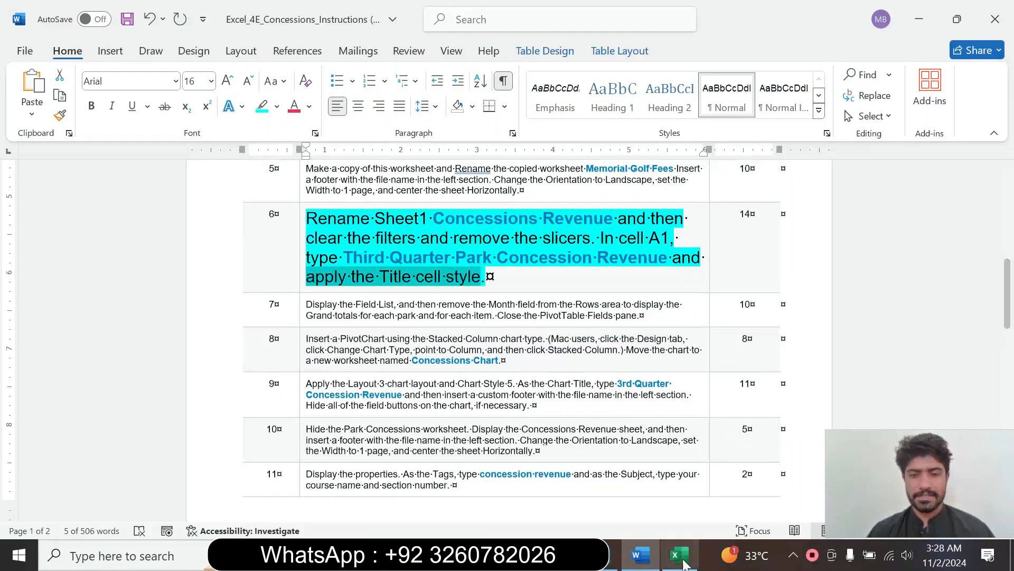
pyautogui.click(681, 560)
pyautogui.click(98, 189)
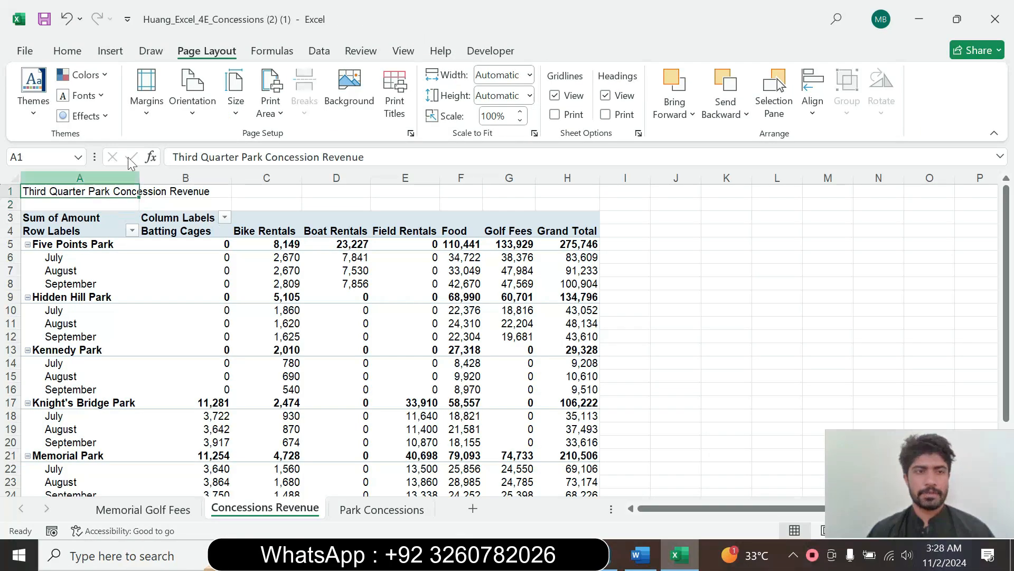
pyautogui.click(67, 50)
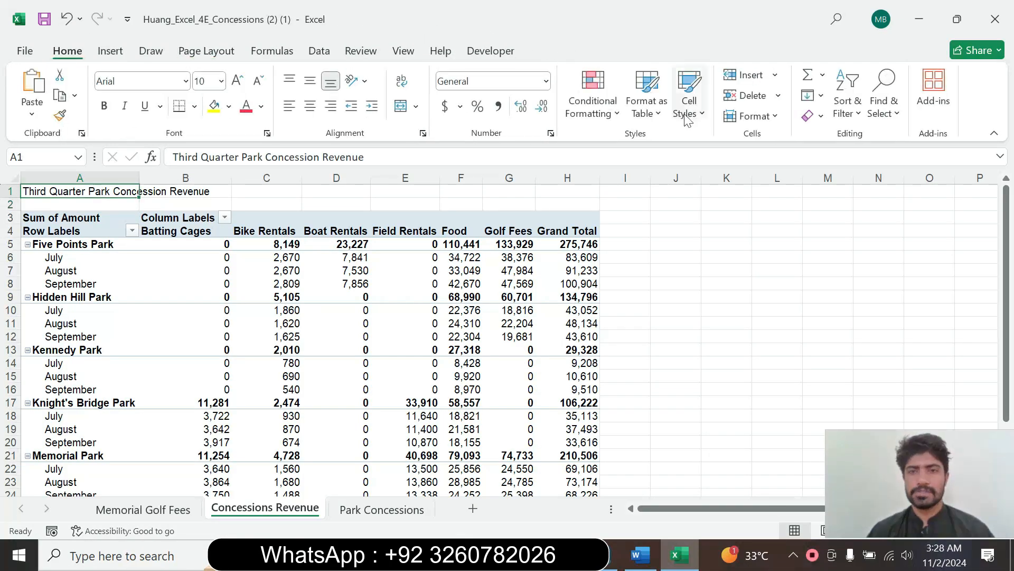
pyautogui.click(689, 94)
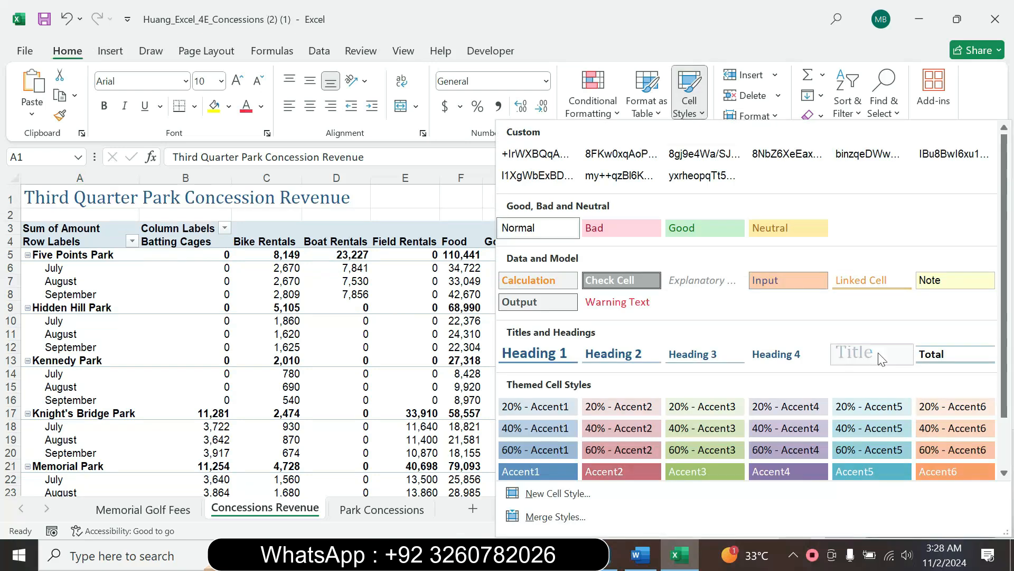
pyautogui.click(881, 359)
# - Switch to Word, set the step 6 instruction text to font size 9 and remove its turquoise highlight
pyautogui.click(628, 557)
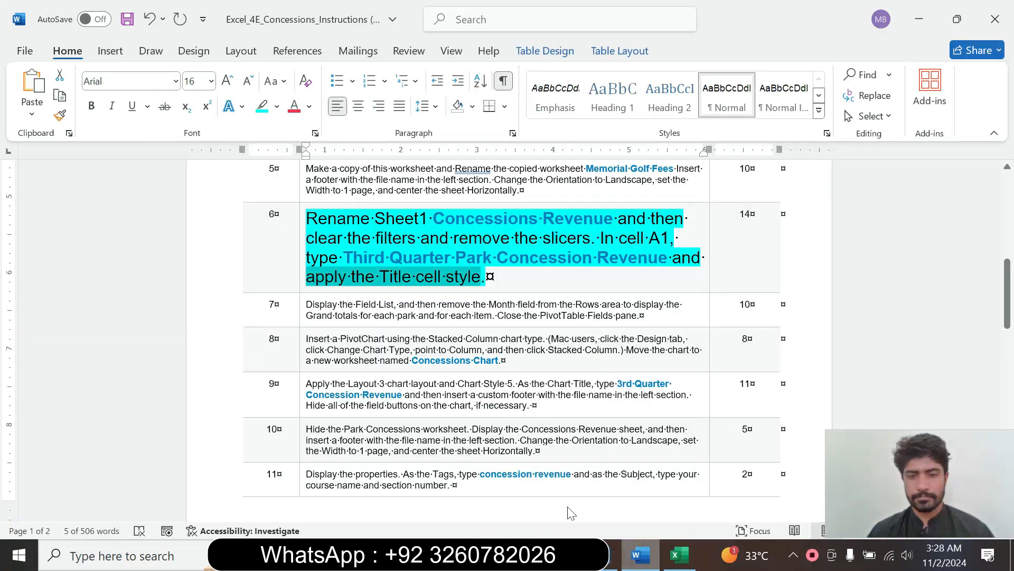
pyautogui.click(302, 272)
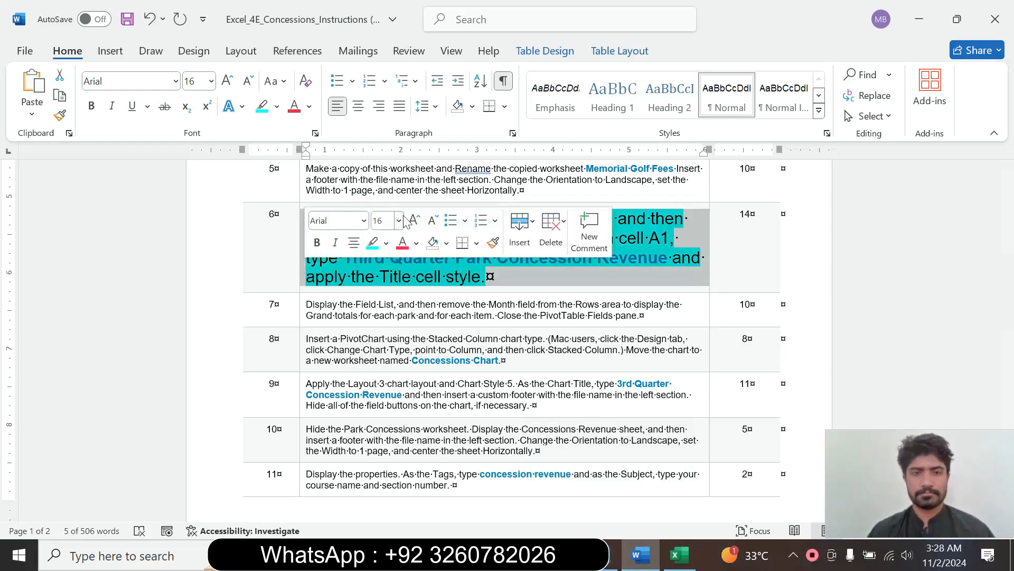
pyautogui.click(399, 221)
pyautogui.click(384, 262)
pyautogui.click(386, 242)
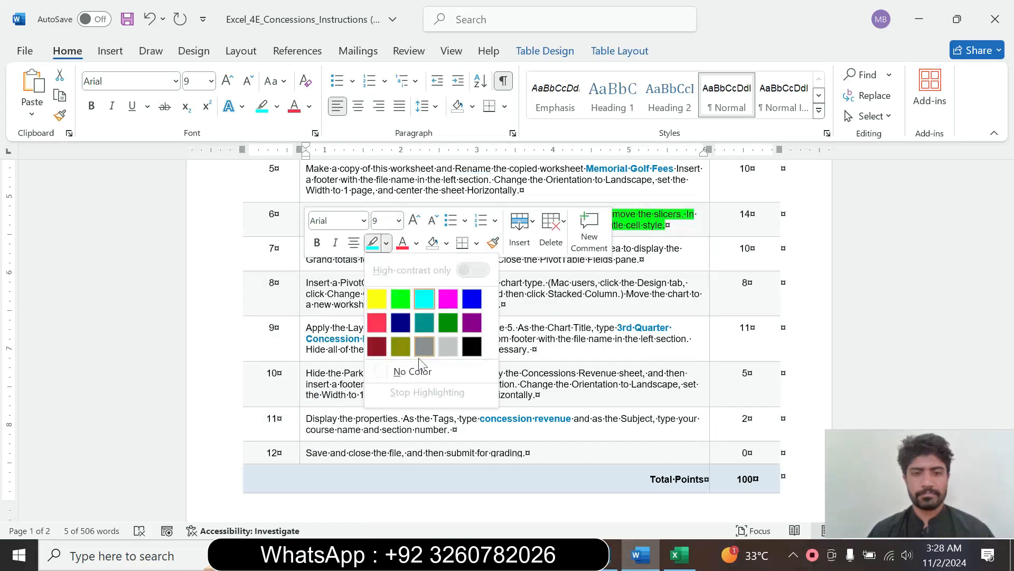
pyautogui.click(421, 379)
# - Set the step 7 instruction text to font size 16 and highlight it in turquoise
pyautogui.click(301, 267)
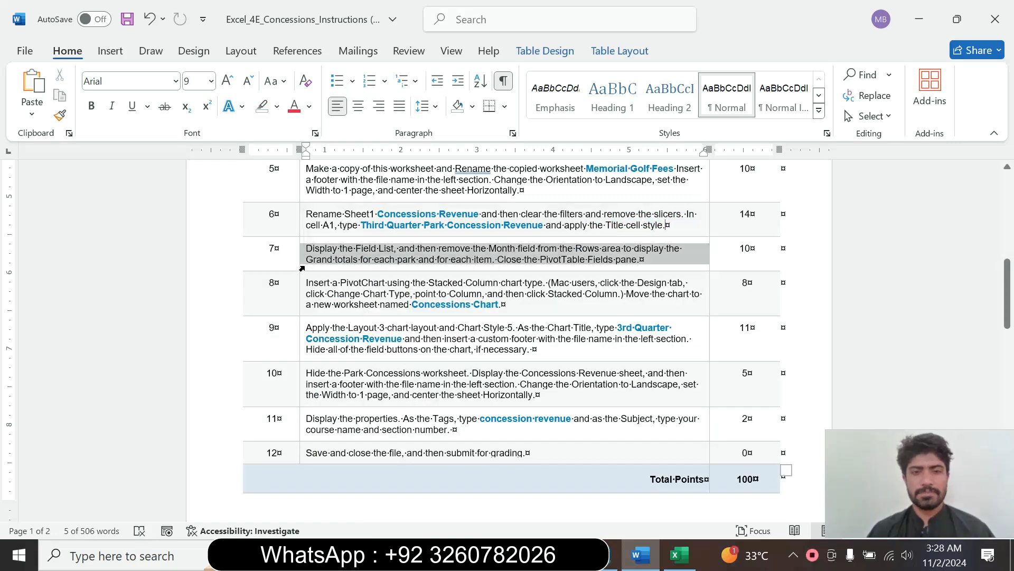
pyautogui.click(399, 216)
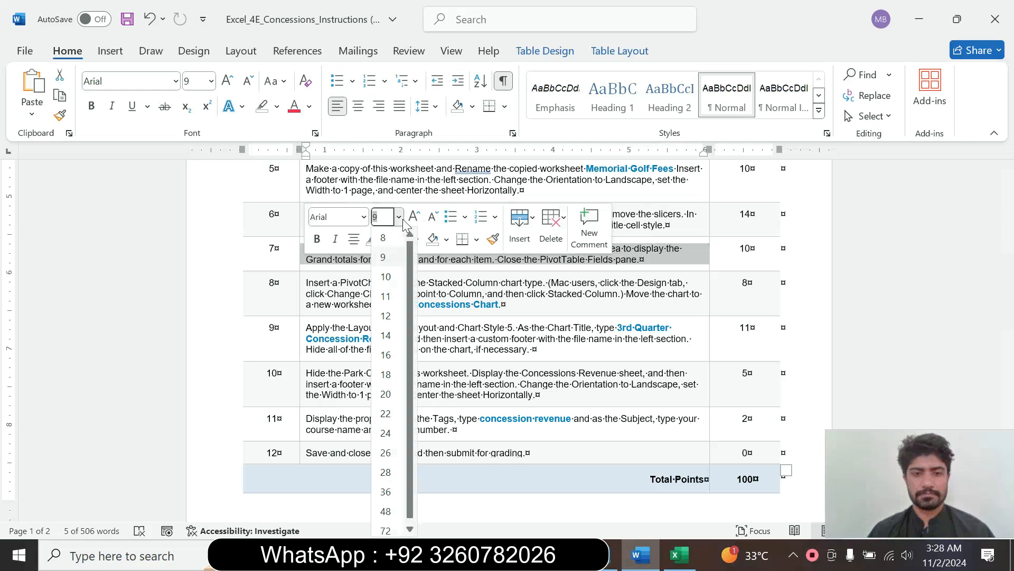
pyautogui.click(397, 360)
pyautogui.click(386, 239)
pyautogui.click(424, 295)
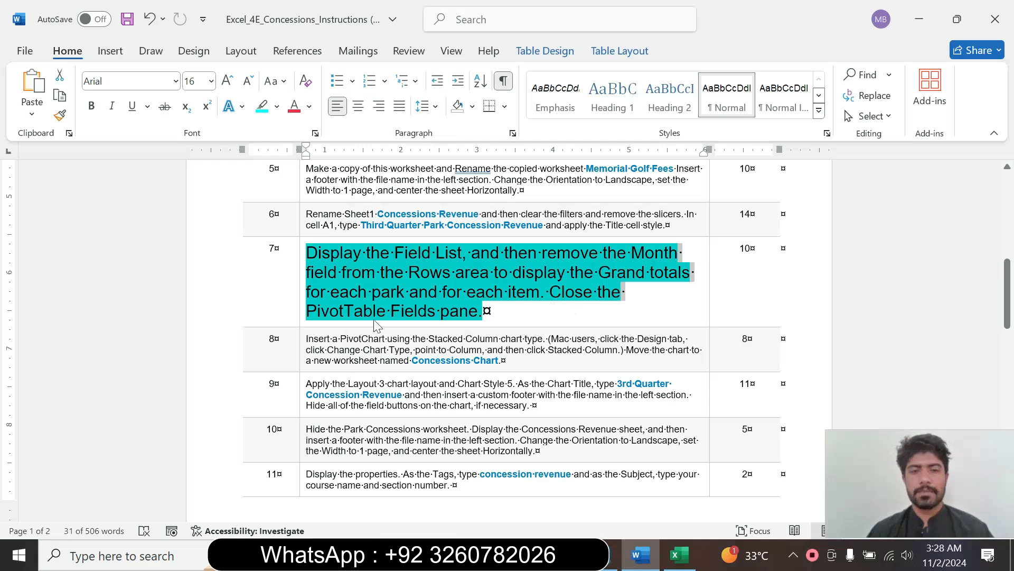
pyautogui.click(487, 310)
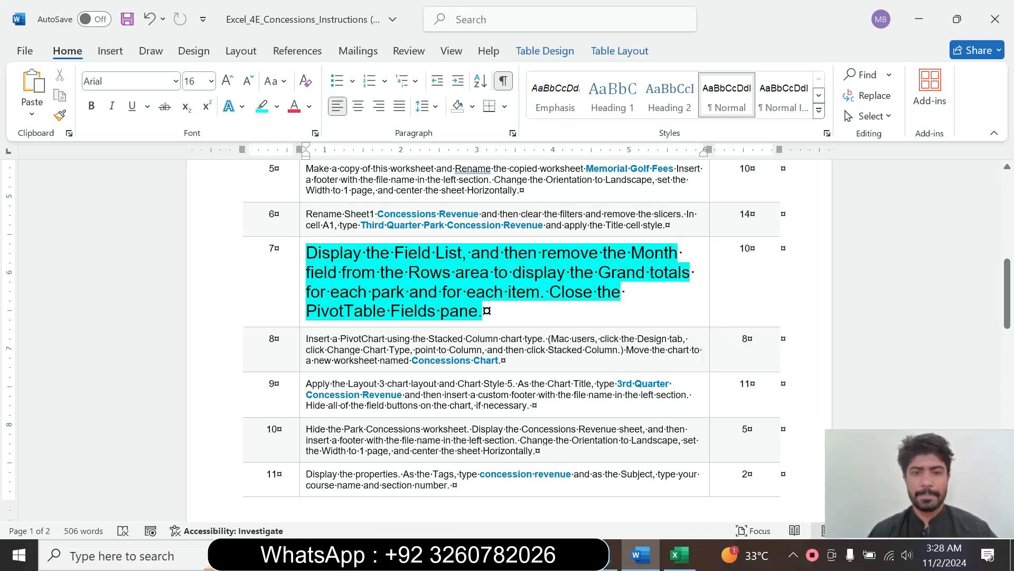
# - Following step 7, remove the Month field from the PivotTable's Rows area in Excel and return to the Word instructions
pyautogui.moveTo(378, 274); pyautogui.dragTo(461, 254)
pyautogui.click(682, 552)
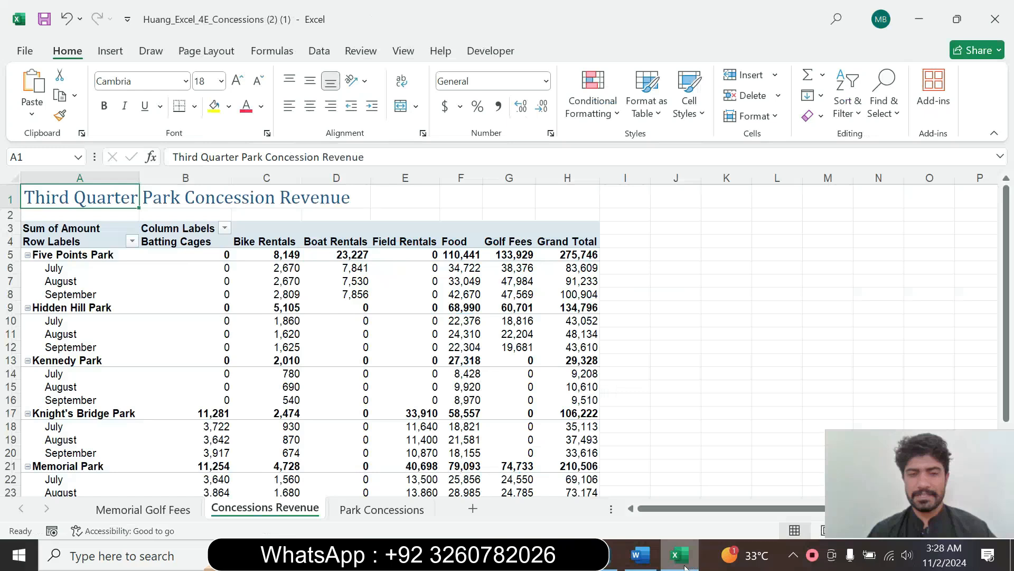
pyautogui.click(348, 281)
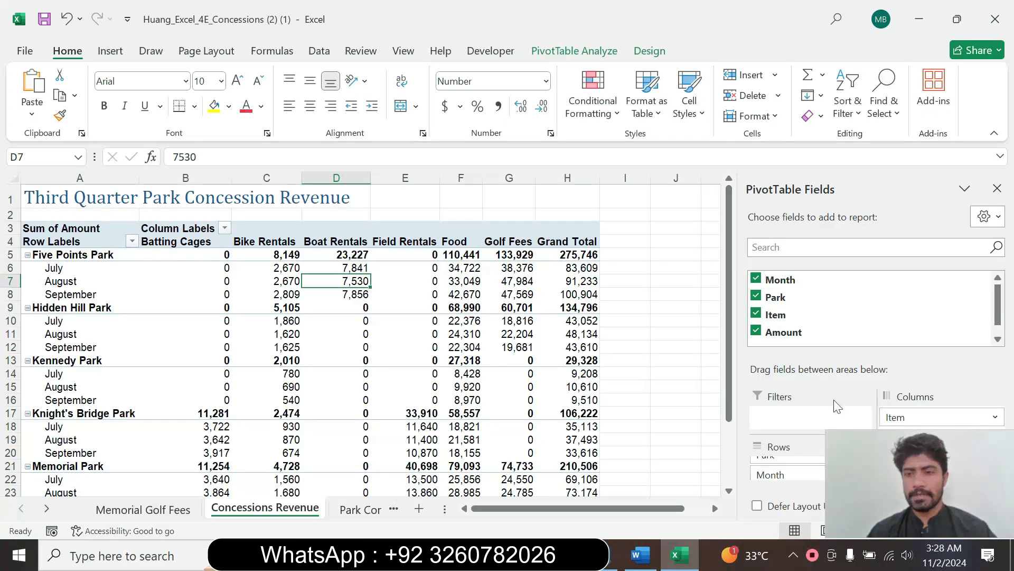
pyautogui.moveTo(937, 512); pyautogui.dragTo(333, 496)
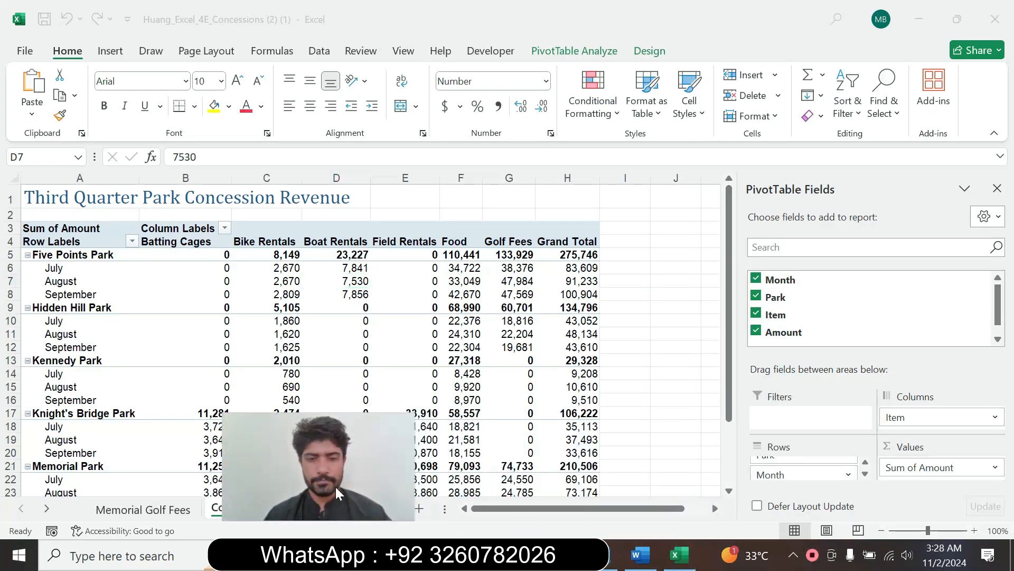
pyautogui.click(647, 554)
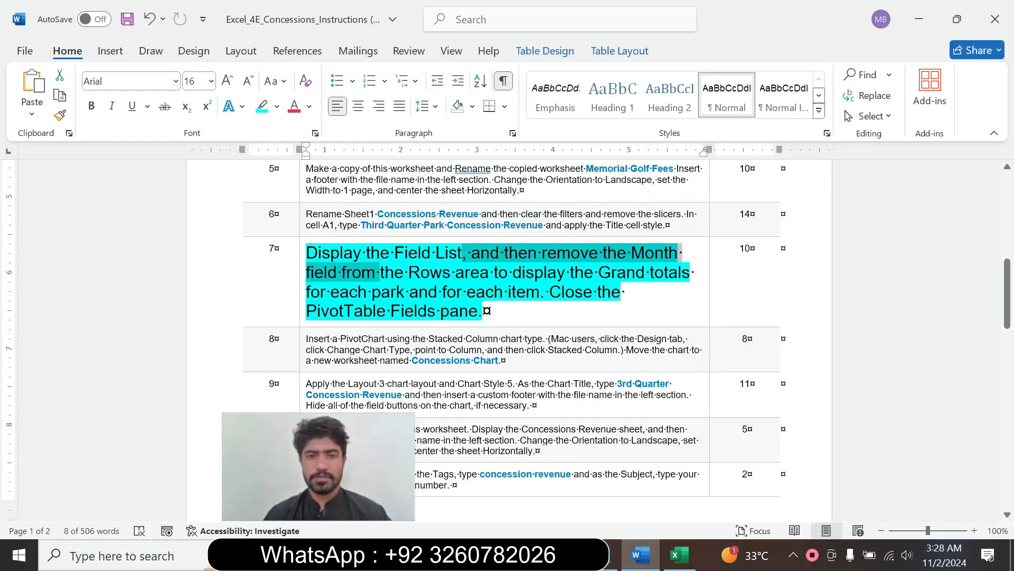
pyautogui.click(679, 555)
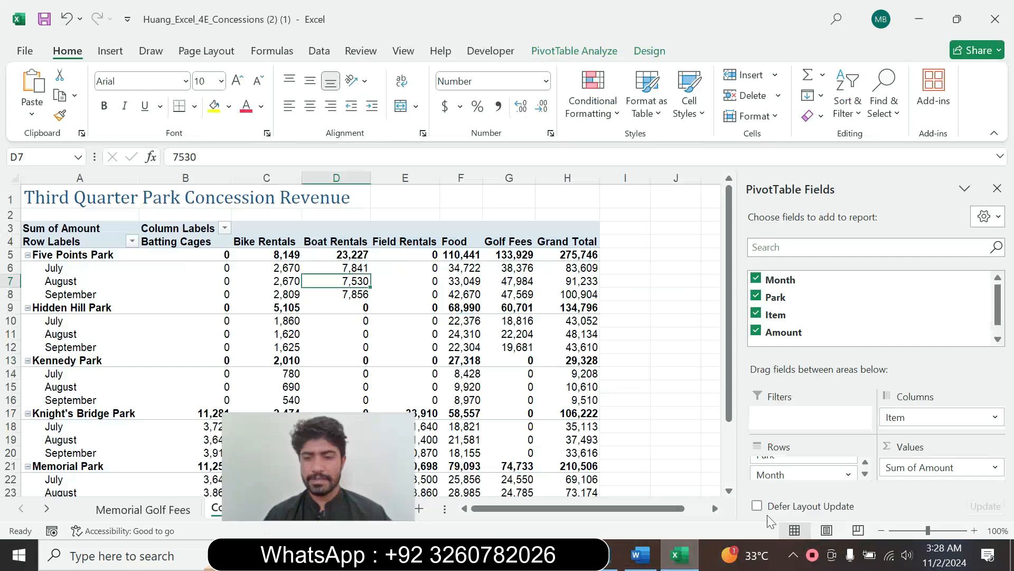
pyautogui.click(849, 475)
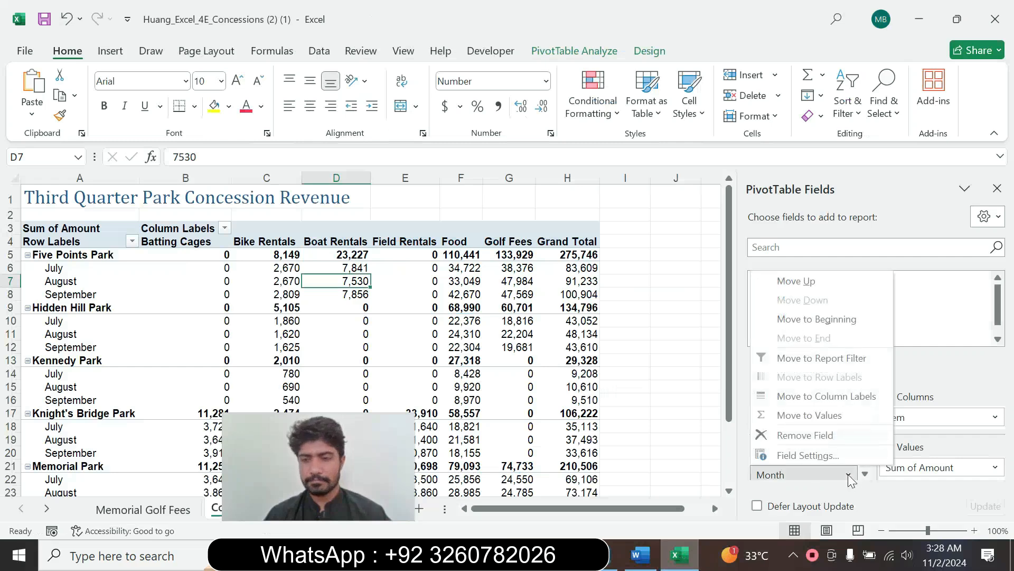
pyautogui.click(828, 436)
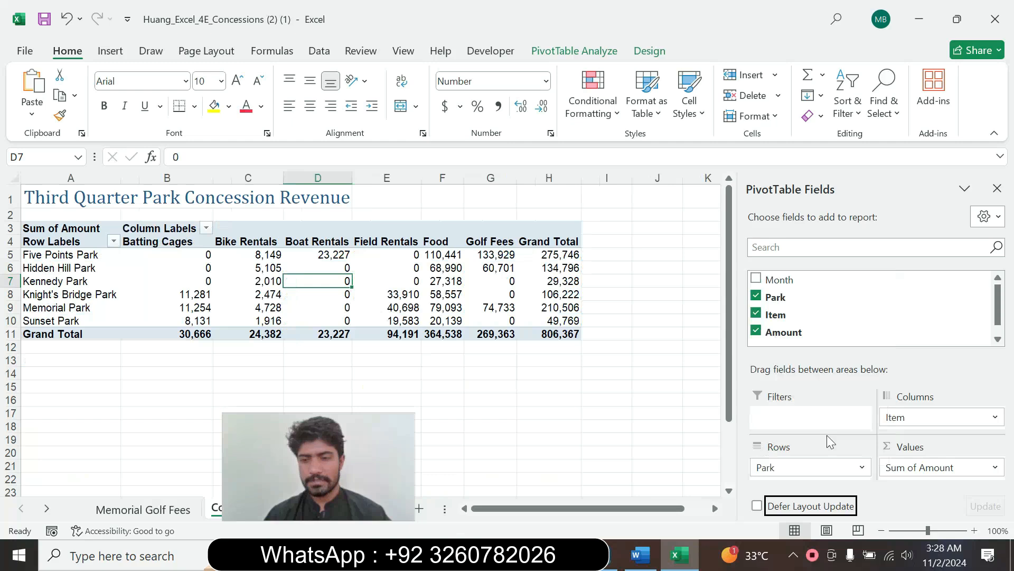
pyautogui.click(640, 554)
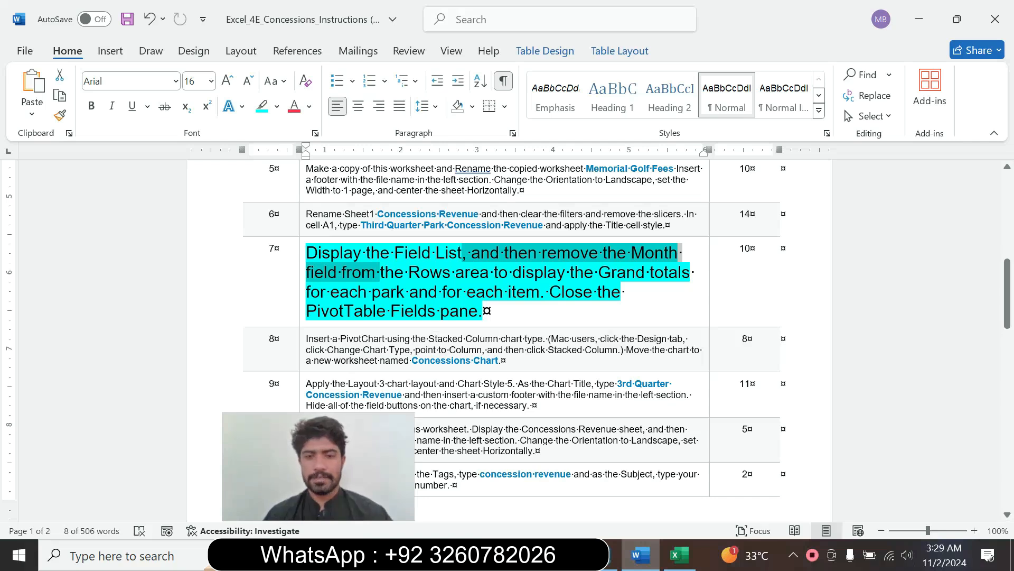
# - Switch to Excel and check the PivotTable's grand total options and its Grand Total column
pyautogui.click(679, 555)
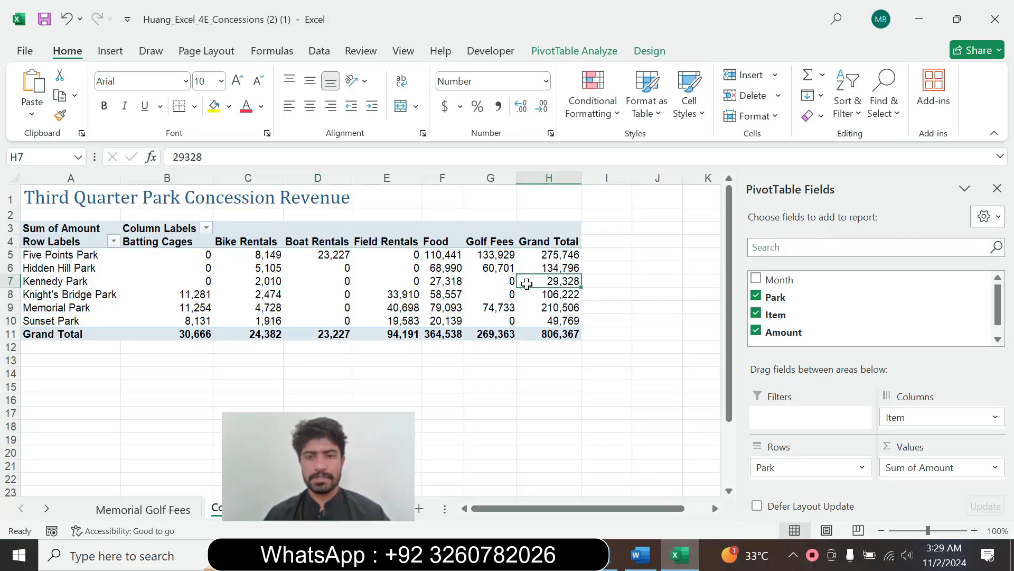
pyautogui.click(594, 51)
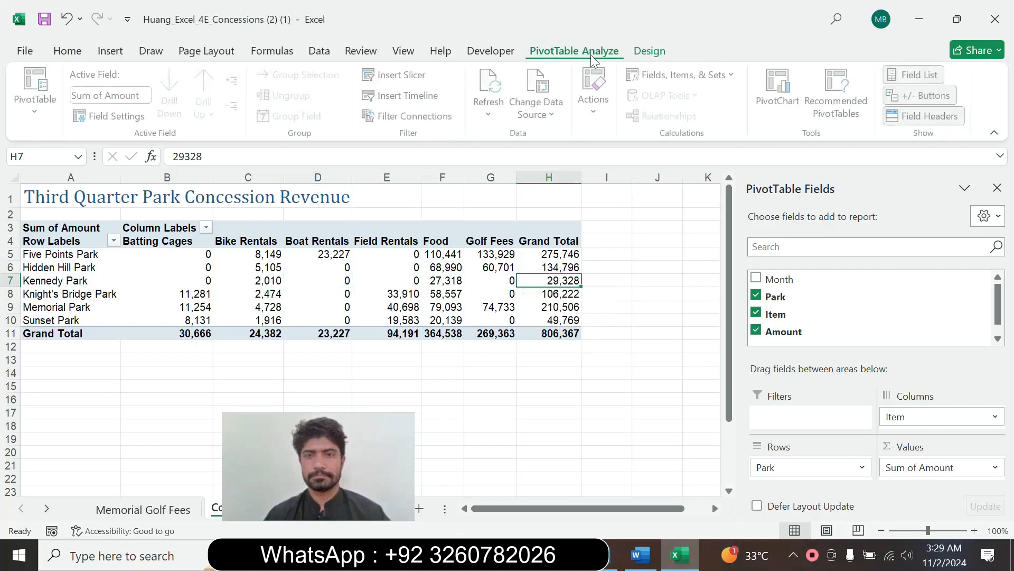
pyautogui.click(650, 52)
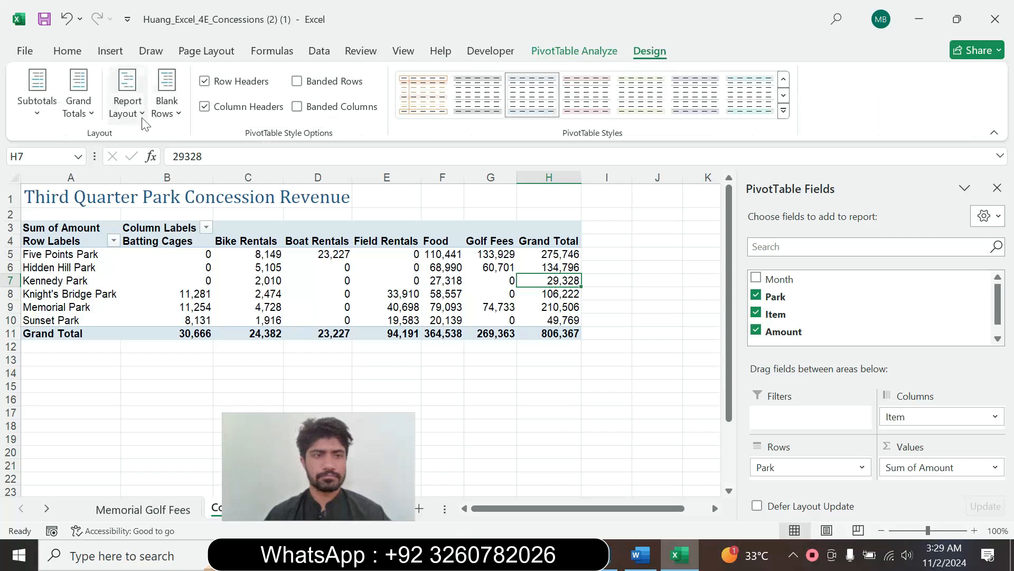
pyautogui.click(86, 111)
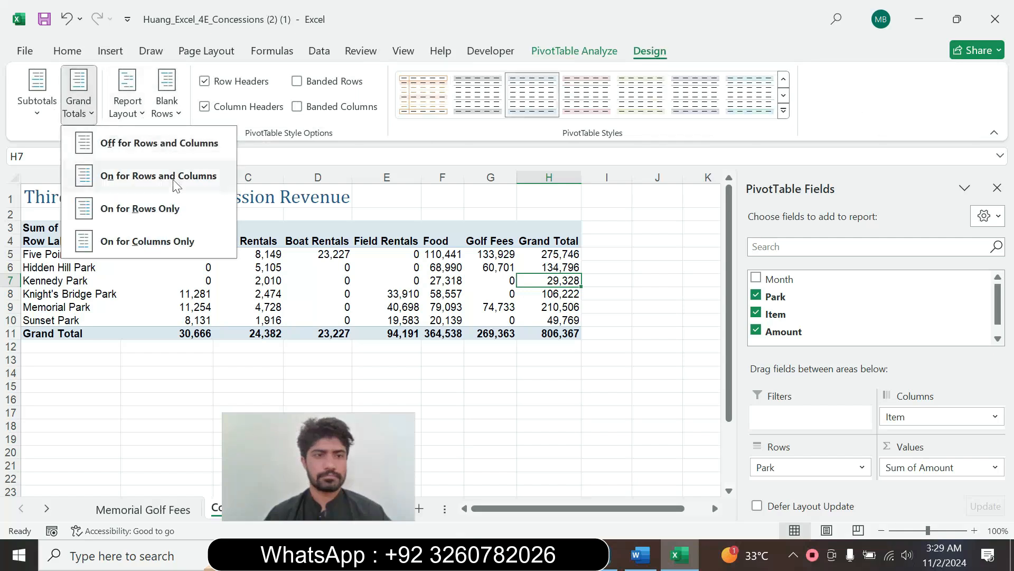
pyautogui.click(91, 101)
pyautogui.click(91, 100)
pyautogui.click(432, 232)
pyautogui.click(523, 269)
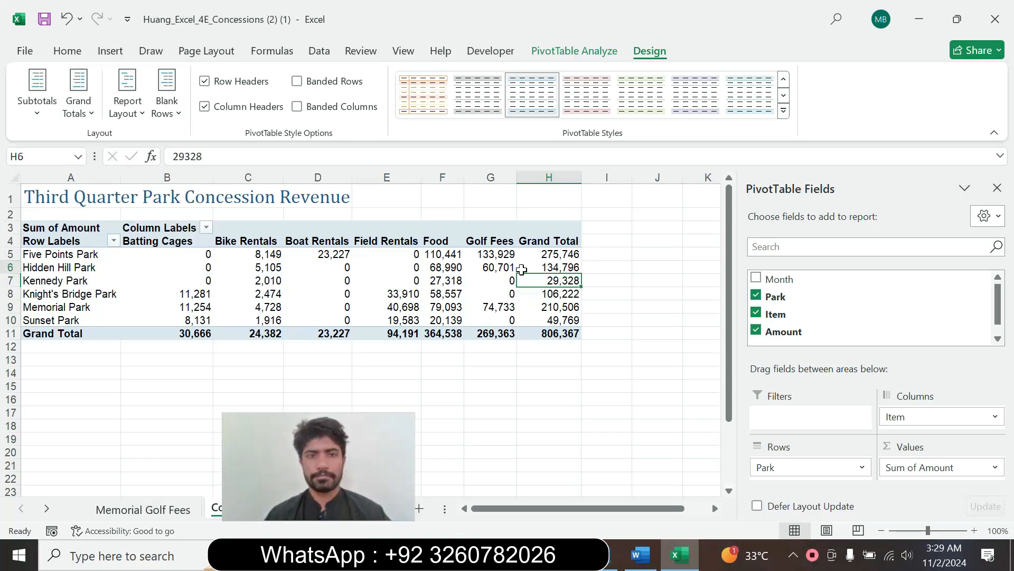
pyautogui.click(554, 234)
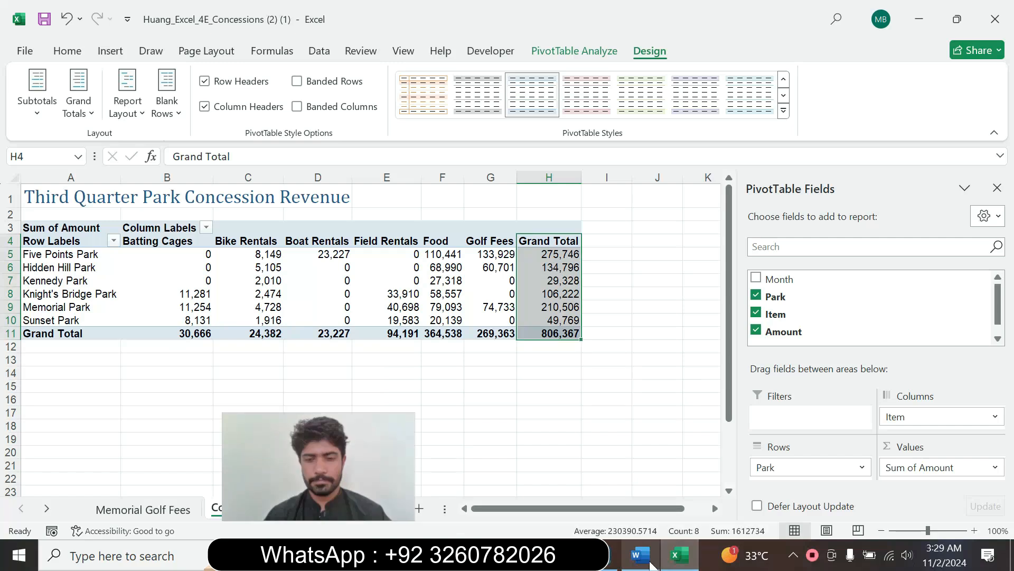
# - Recheck step 7 in Word, then close the PivotTable Fields pane in Excel
pyautogui.click(627, 555)
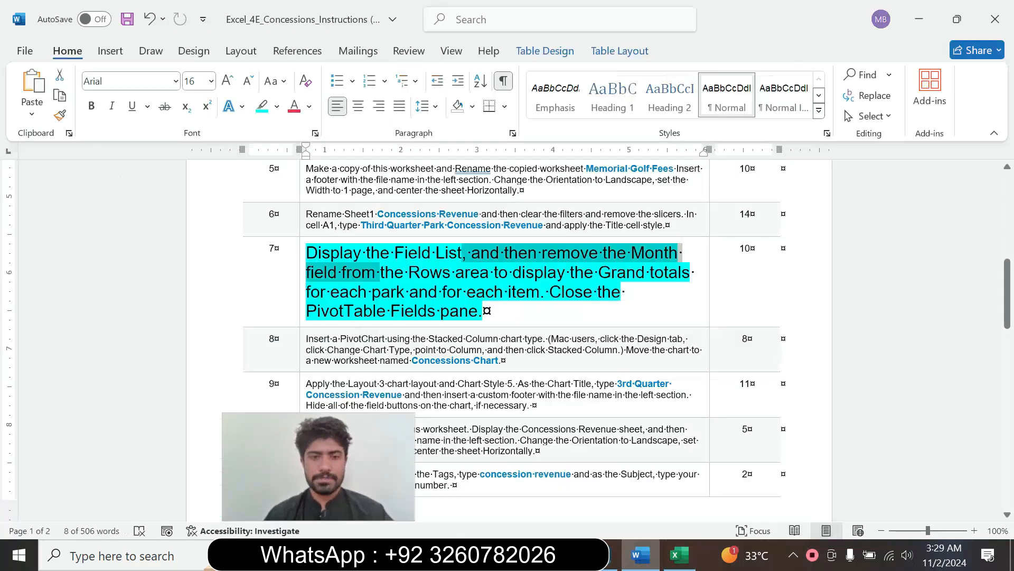
pyautogui.click(680, 554)
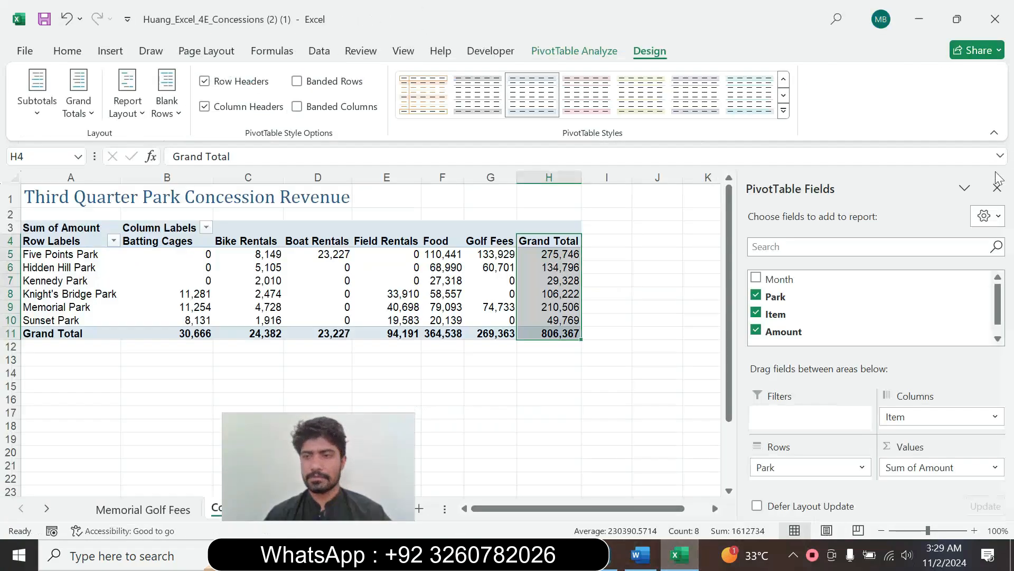
pyautogui.click(997, 189)
# - Switch to Word, set the step 7 instruction text to font size 9 and remove its turquoise highlight
pyautogui.click(640, 555)
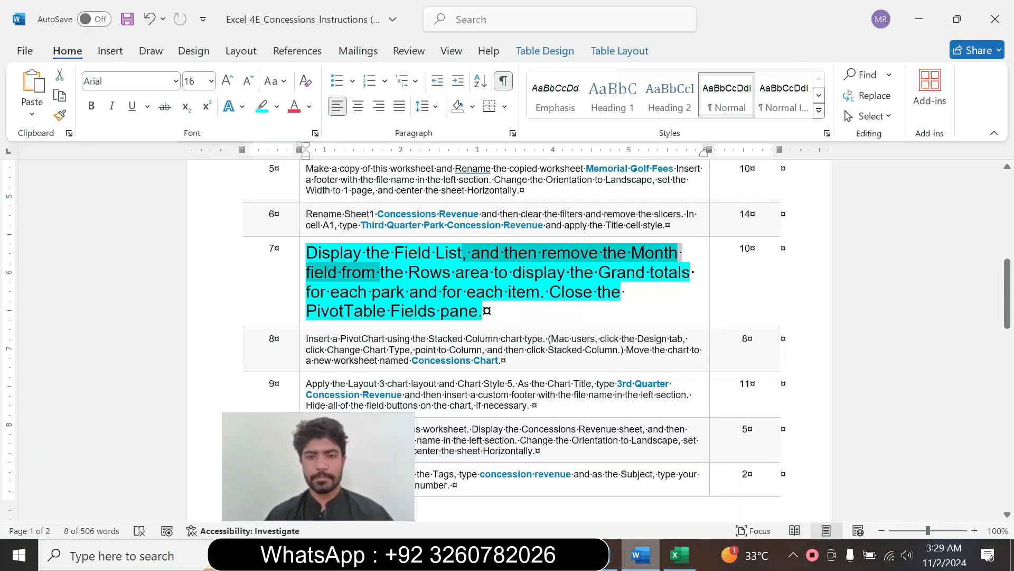
pyautogui.click(299, 320)
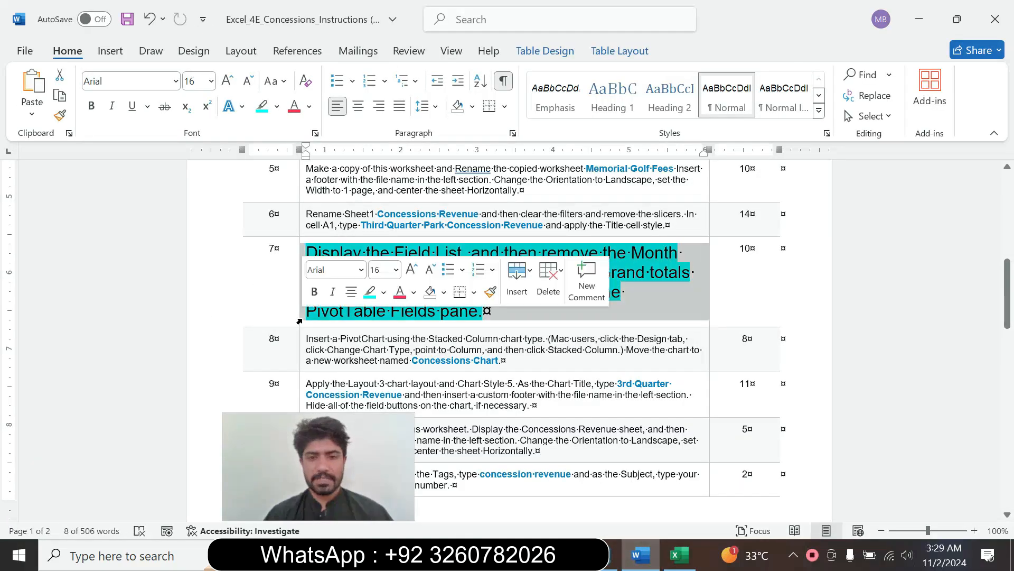
pyautogui.click(396, 270)
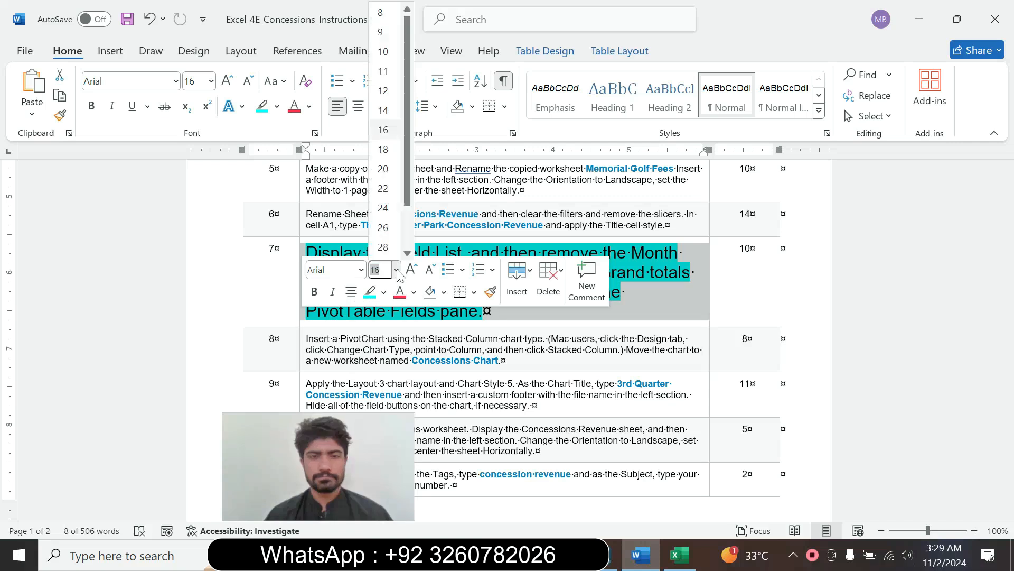
pyautogui.click(380, 33)
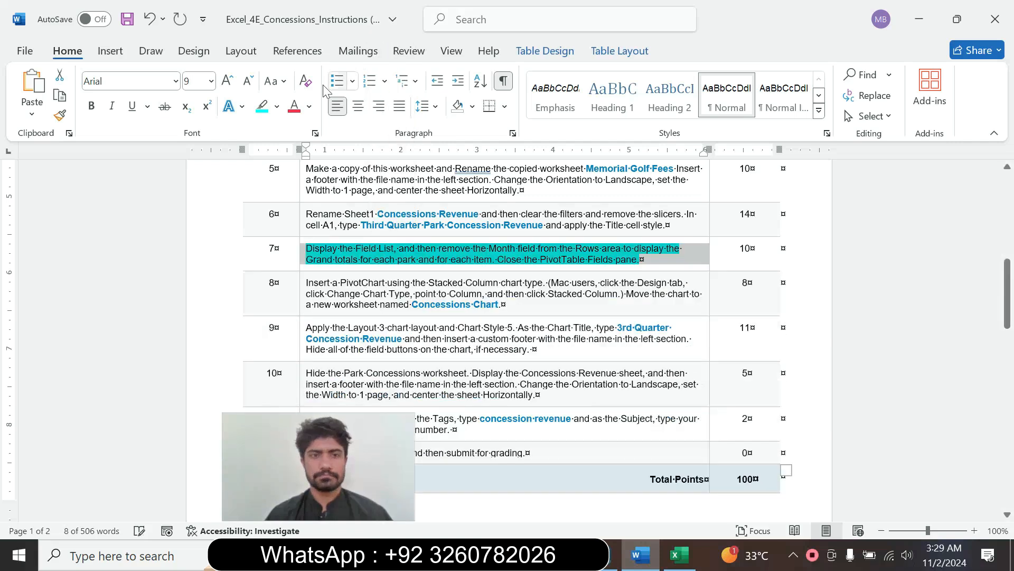
pyautogui.click(277, 107)
pyautogui.click(288, 234)
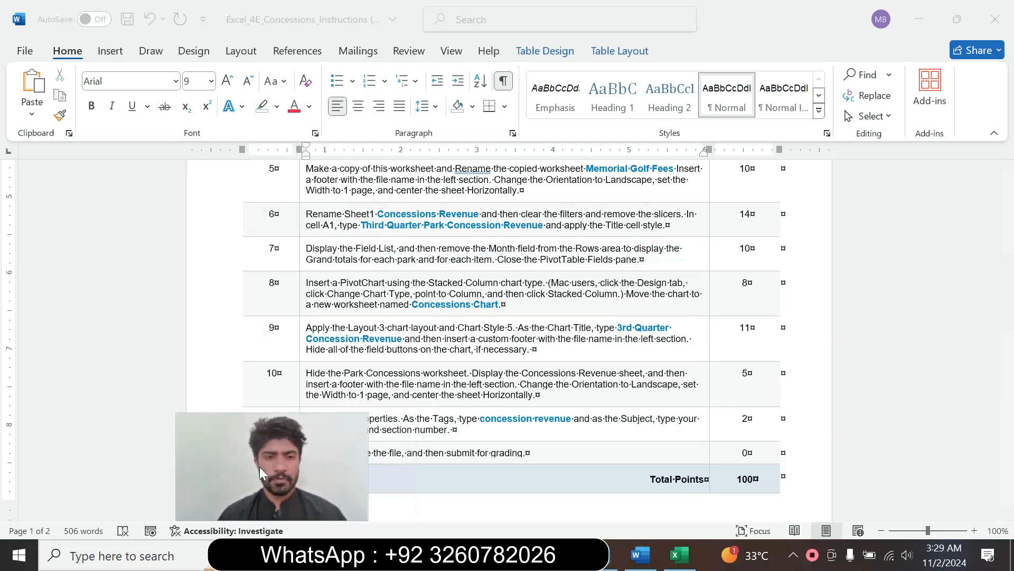
# - Set the step 8 instruction text to font size 16 and highlight it in turquoise
pyautogui.click(302, 307)
pyautogui.click(399, 260)
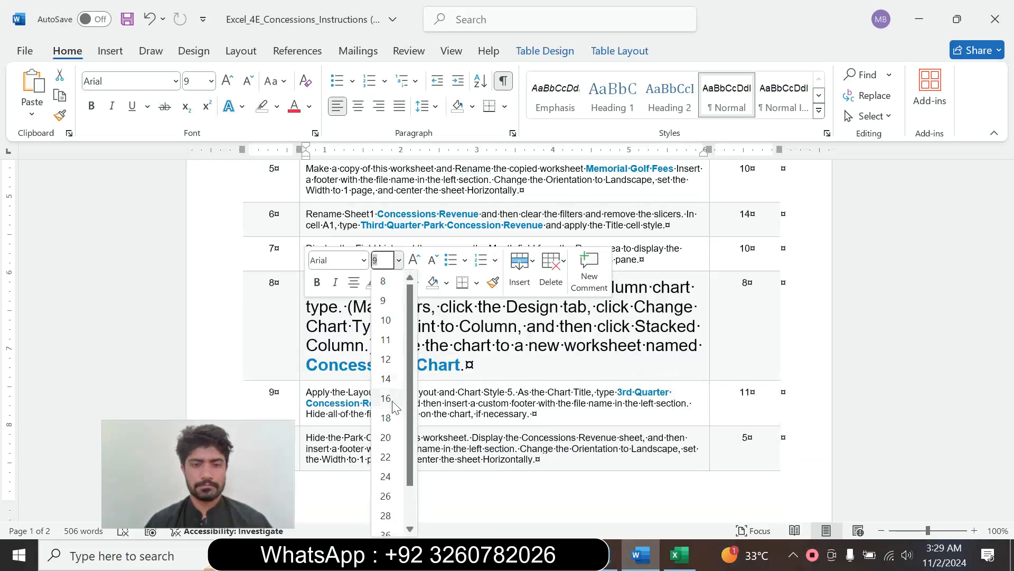
pyautogui.click(397, 377)
pyautogui.click(387, 282)
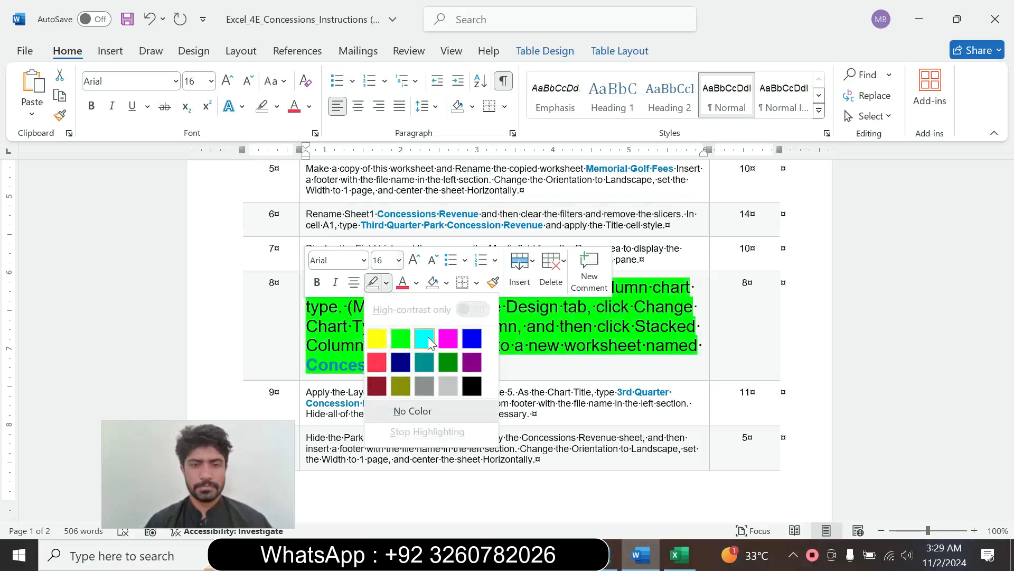
pyautogui.click(418, 338)
pyautogui.click(397, 377)
# - Read step 8 in Word, then insert a Stacked Column PivotChart from the Concessions Revenue PivotTable in Excel
pyautogui.tripleClick(398, 304)
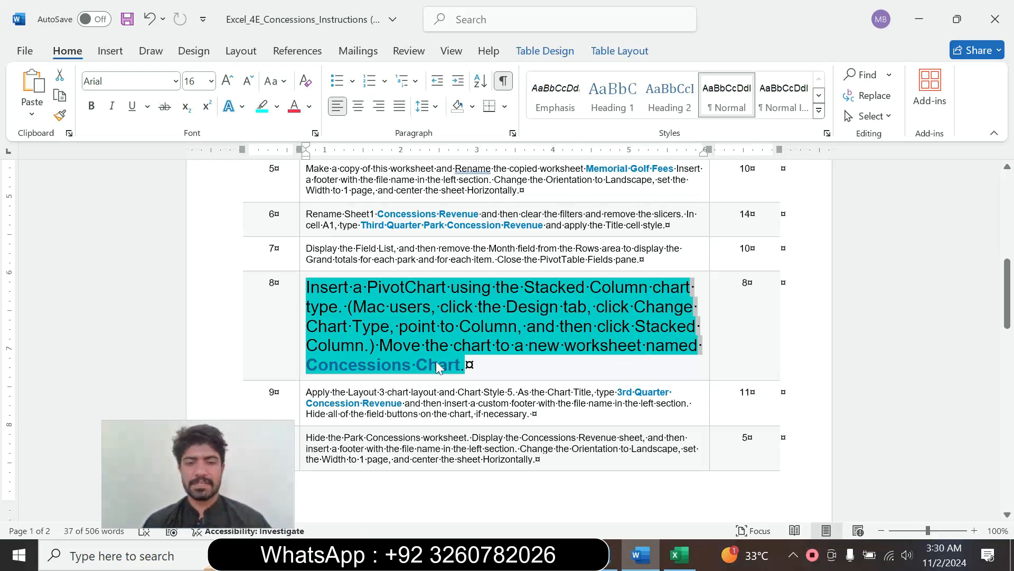
pyautogui.click(461, 364)
pyautogui.moveTo(307, 287); pyautogui.dragTo(495, 287)
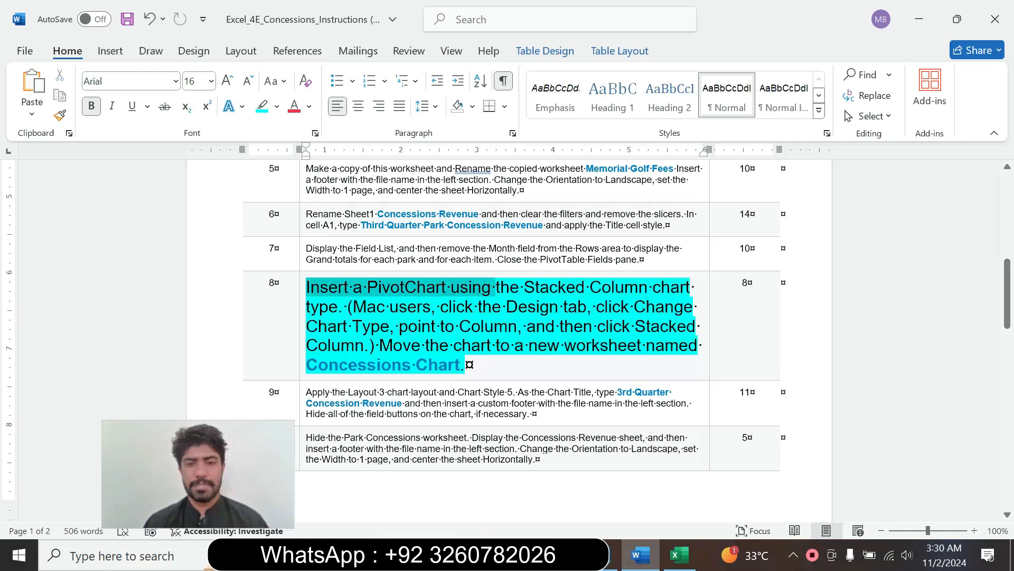
pyautogui.click(679, 555)
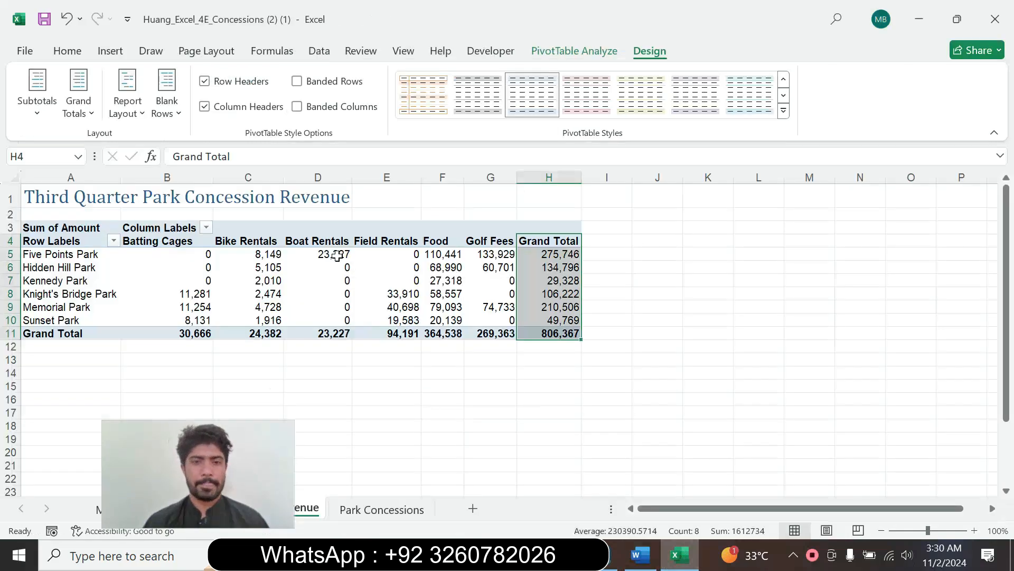
pyautogui.click(312, 334)
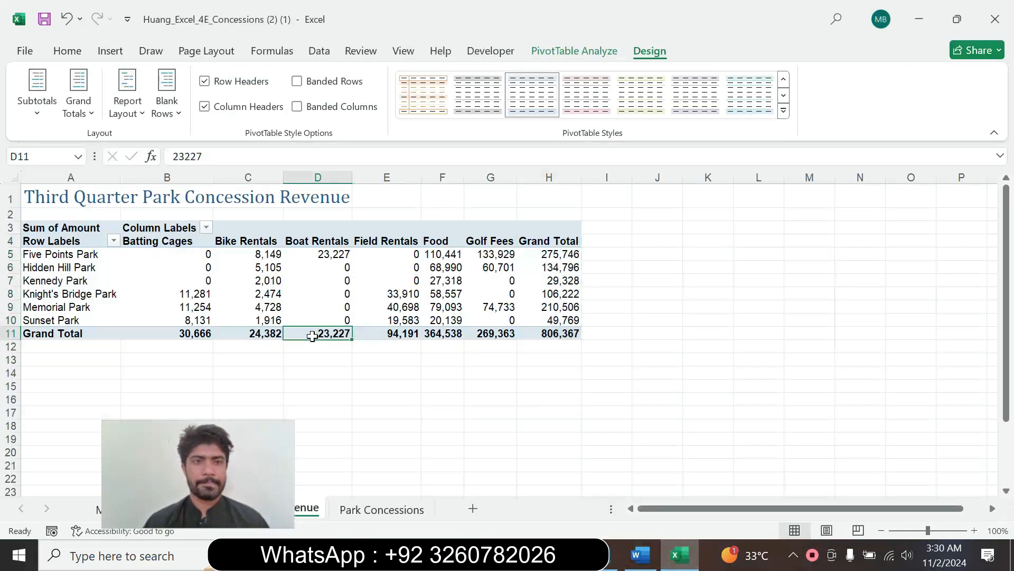
pyautogui.click(108, 51)
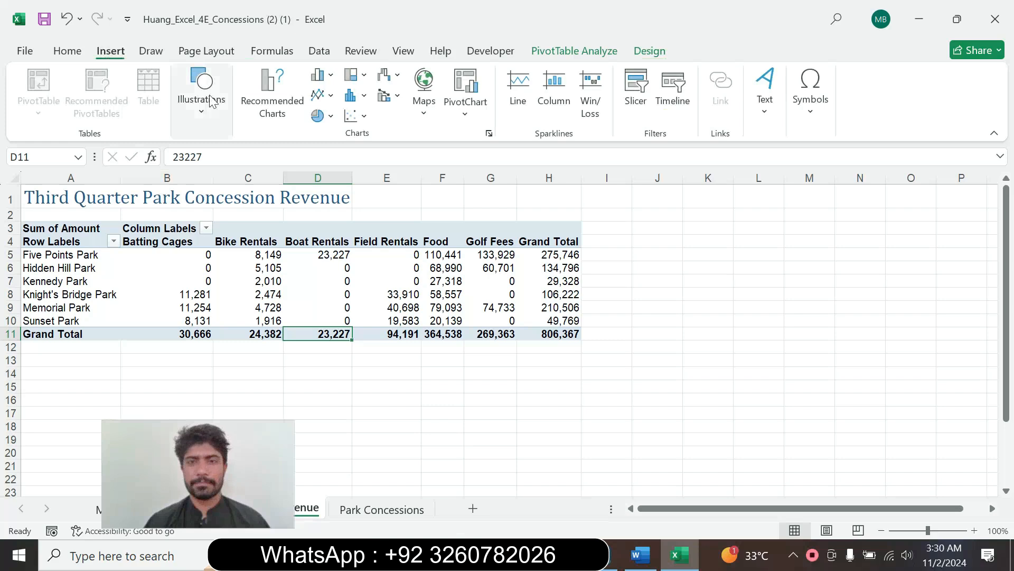
pyautogui.click(466, 108)
pyautogui.click(483, 140)
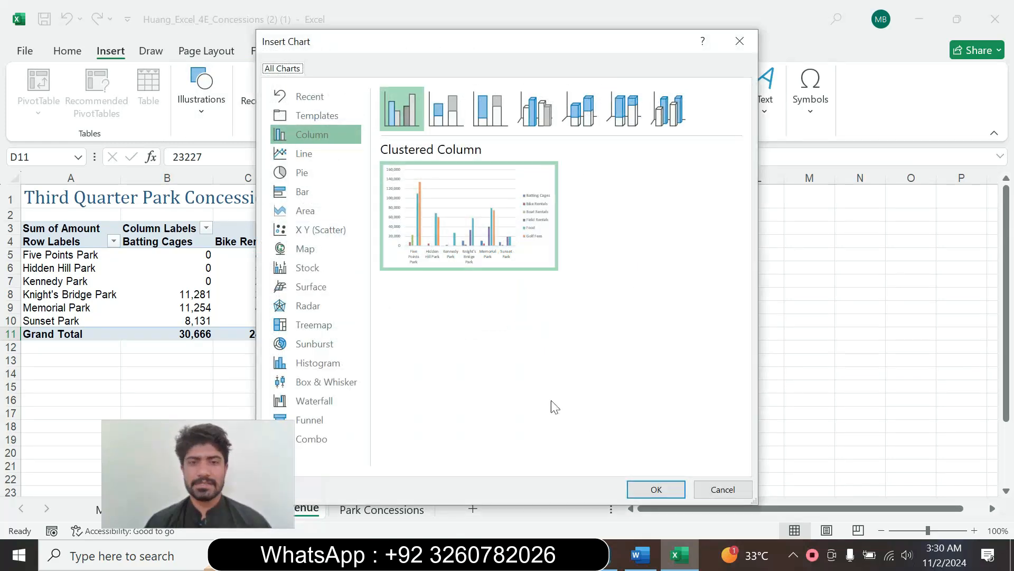
pyautogui.click(639, 555)
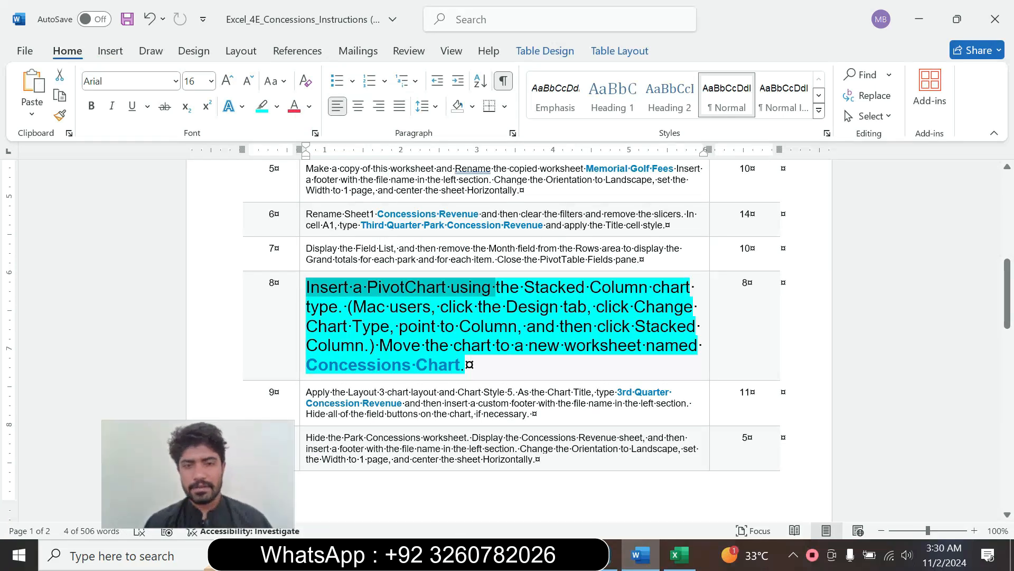
pyautogui.click(679, 555)
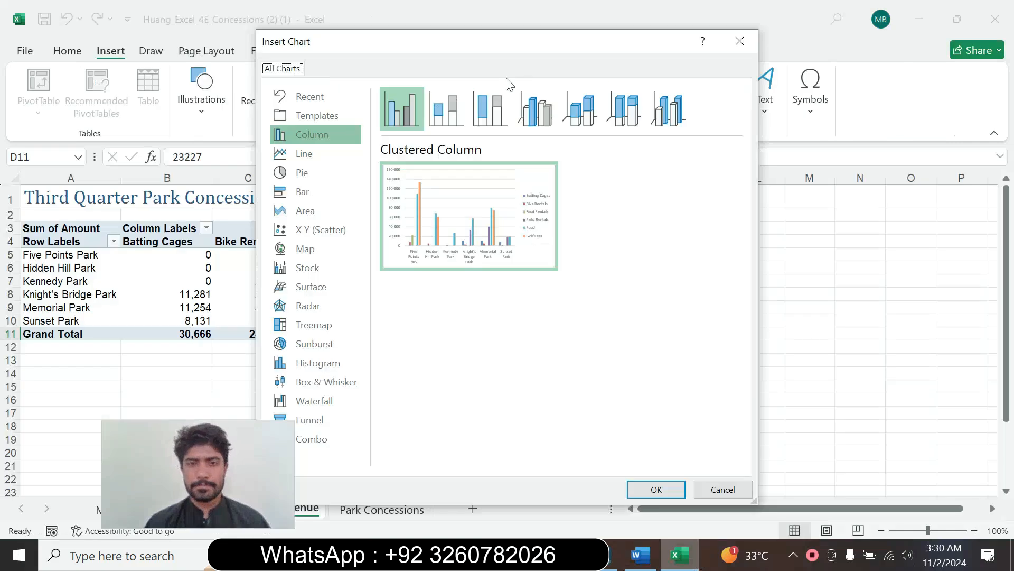
pyautogui.click(458, 110)
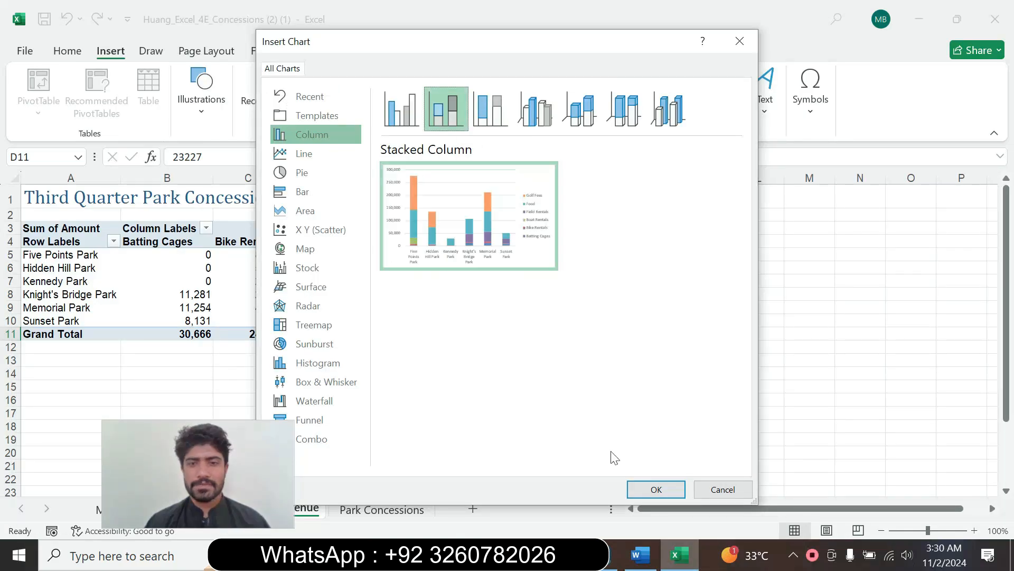
pyautogui.click(656, 489)
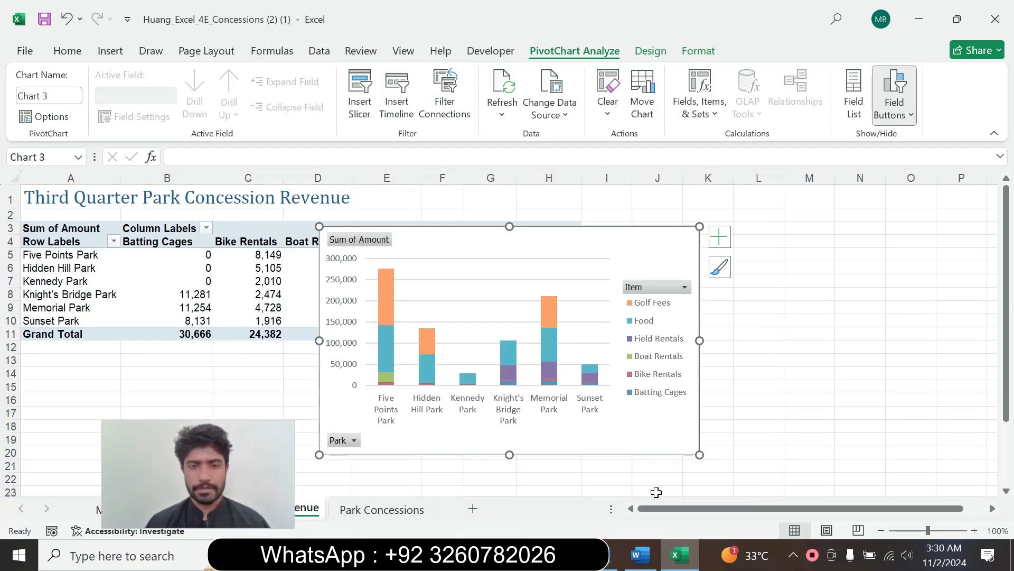
# - Switch to Word and copy the sheet name Concessions Chart from the step 8 instruction
pyautogui.click(639, 552)
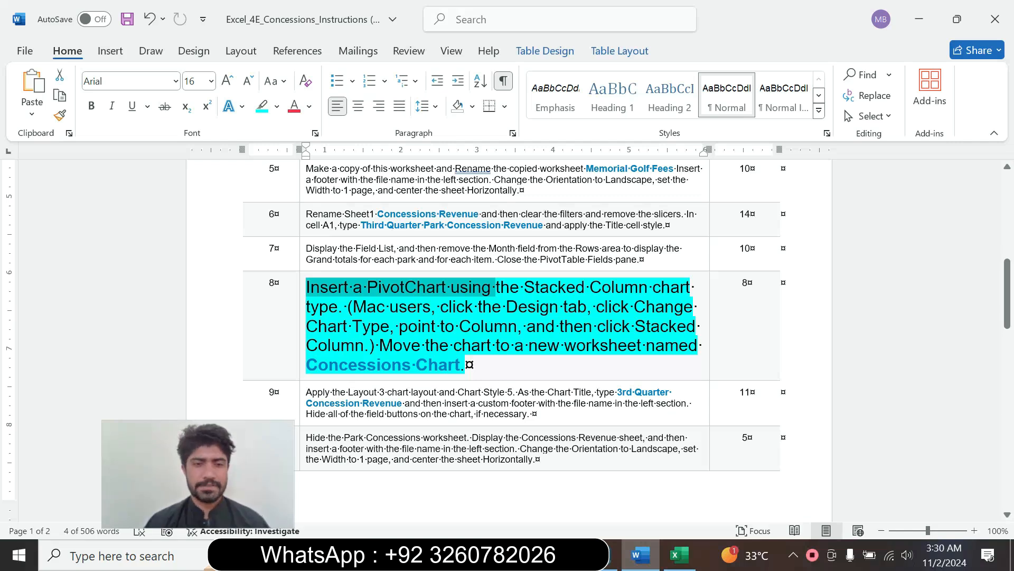
pyautogui.moveTo(306, 365); pyautogui.dragTo(465, 365)
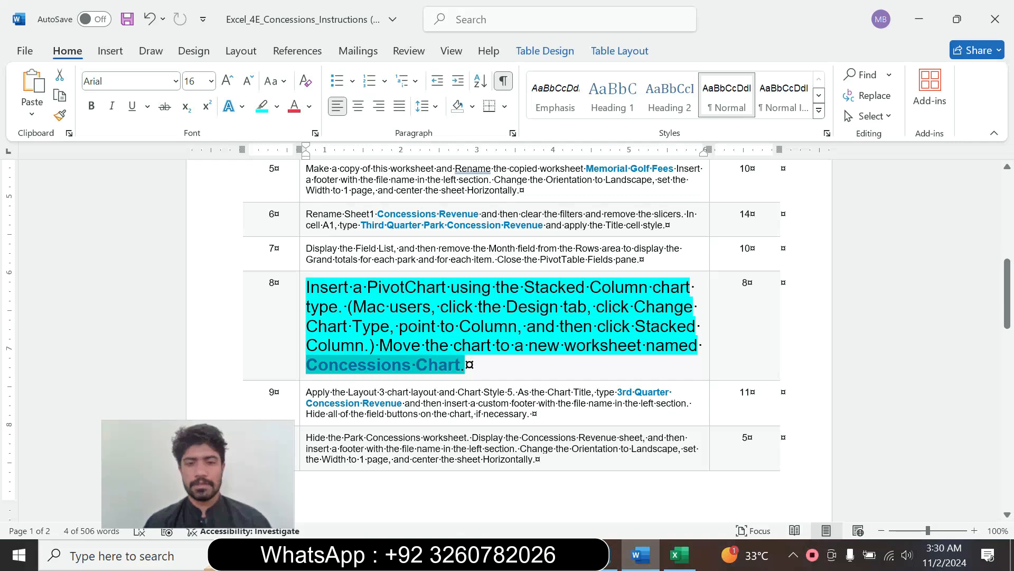
pyautogui.click(438, 366)
pyautogui.moveTo(306, 364); pyautogui.dragTo(459, 366)
pyautogui.hotkey('ctrl', 'c')
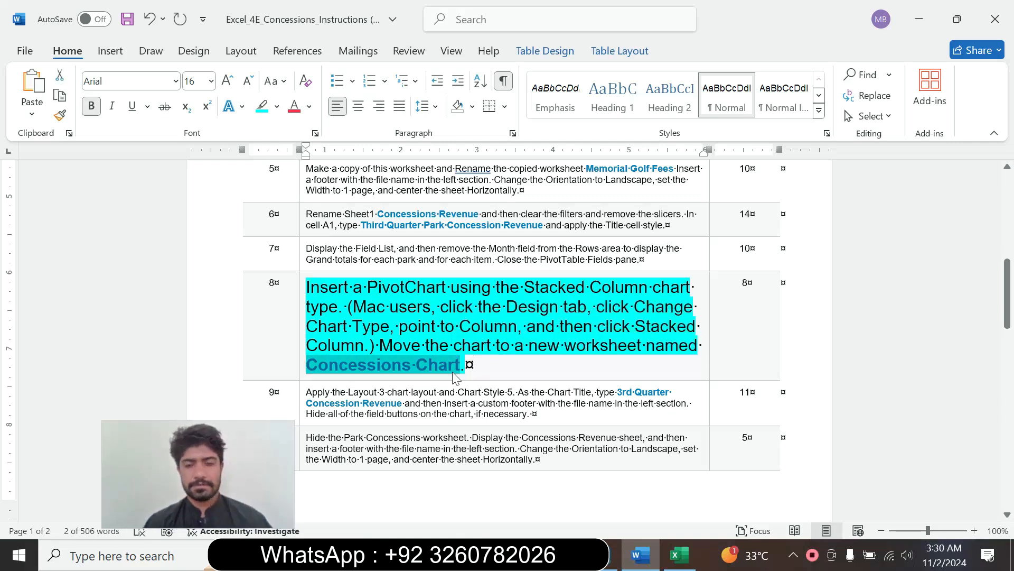
# - Switch to Excel and move the PivotChart to a new sheet named Concessions Chart
pyautogui.click(679, 555)
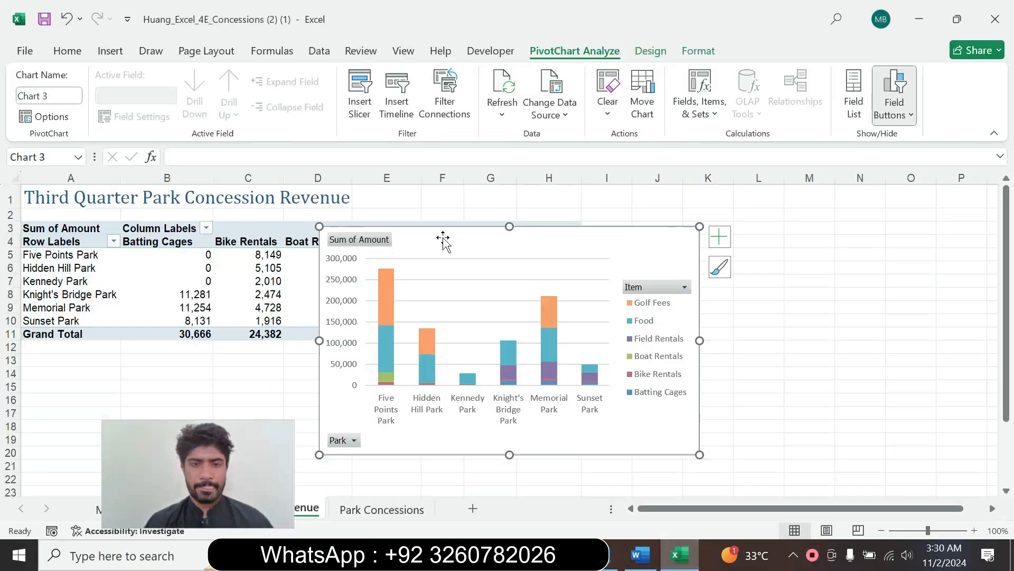
pyautogui.rightClick(443, 240)
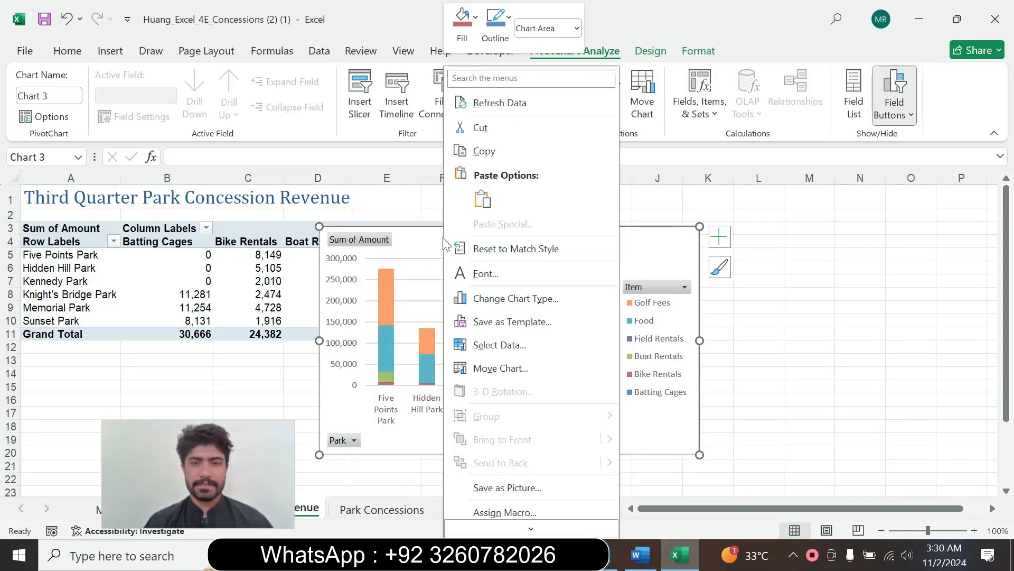
pyautogui.click(506, 363)
pyautogui.click(420, 335)
pyautogui.hotkey('ctrl', 'v')
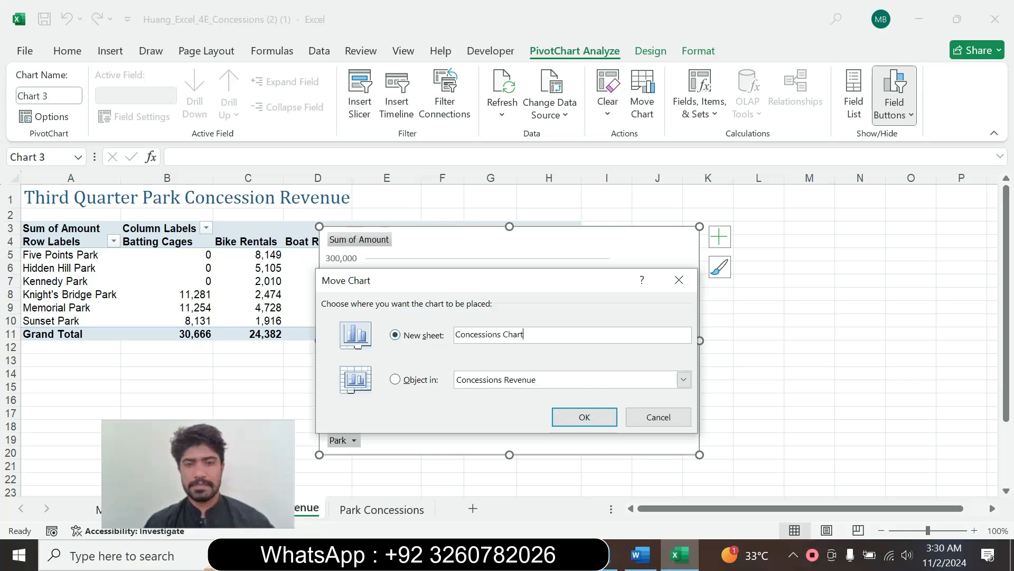
pyautogui.click(575, 420)
# - Switch to Word, set the step 8 instruction text to font size 9 and remove its turquoise highlight
pyautogui.click(640, 555)
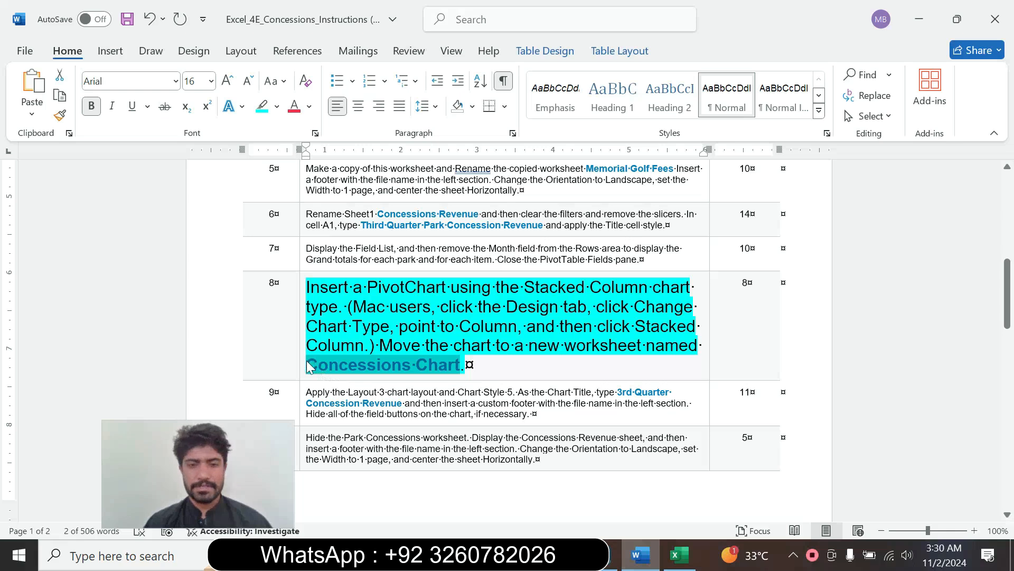
pyautogui.click(307, 360)
pyautogui.click(300, 368)
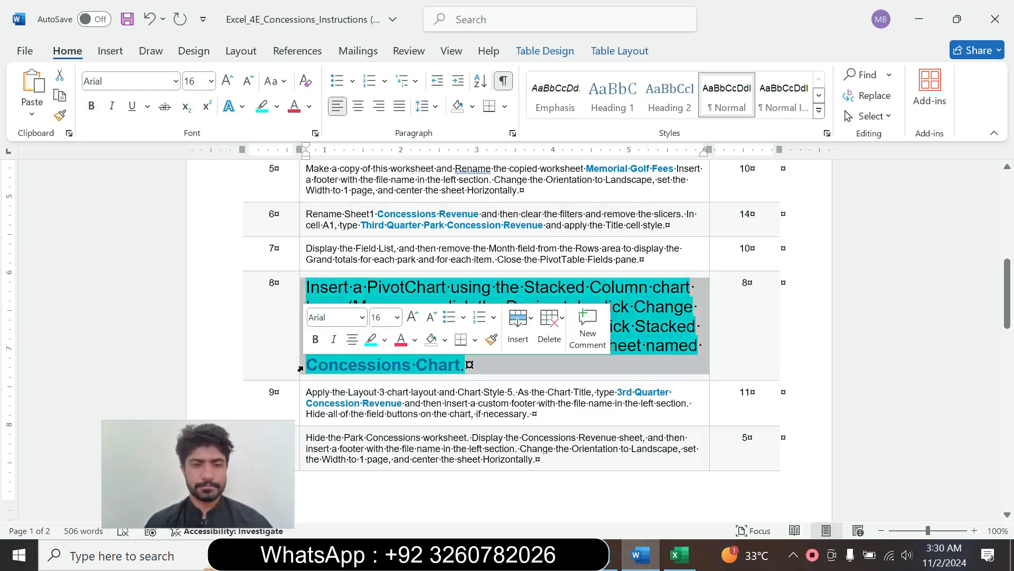
pyautogui.click(397, 317)
pyautogui.click(381, 30)
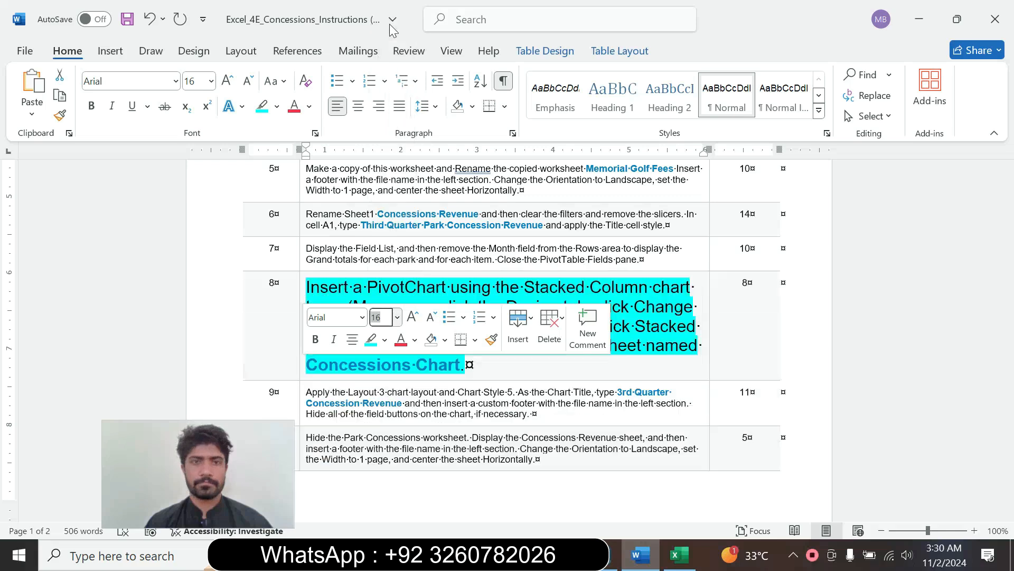
pyautogui.click(276, 107)
pyautogui.click(315, 235)
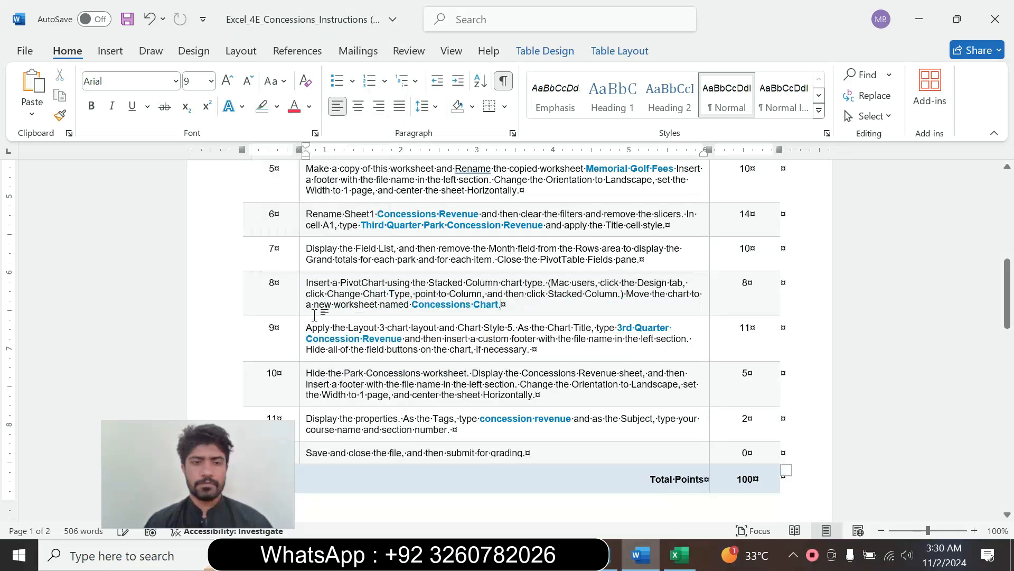
# - Set the step 9 instruction text to font size 16 and highlight it in turquoise
pyautogui.click(300, 351)
pyautogui.click(397, 300)
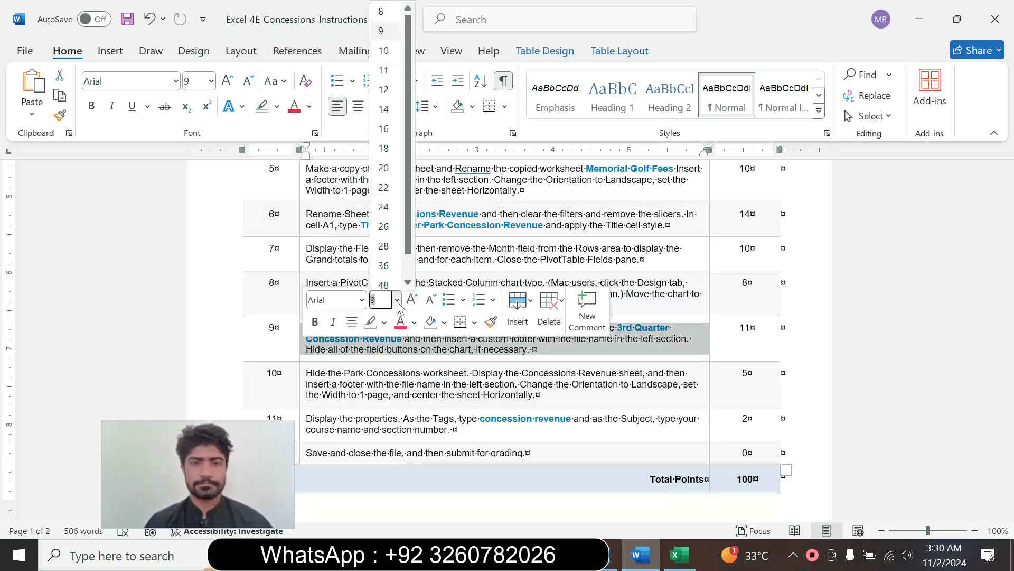
pyautogui.click(384, 129)
pyautogui.click(277, 107)
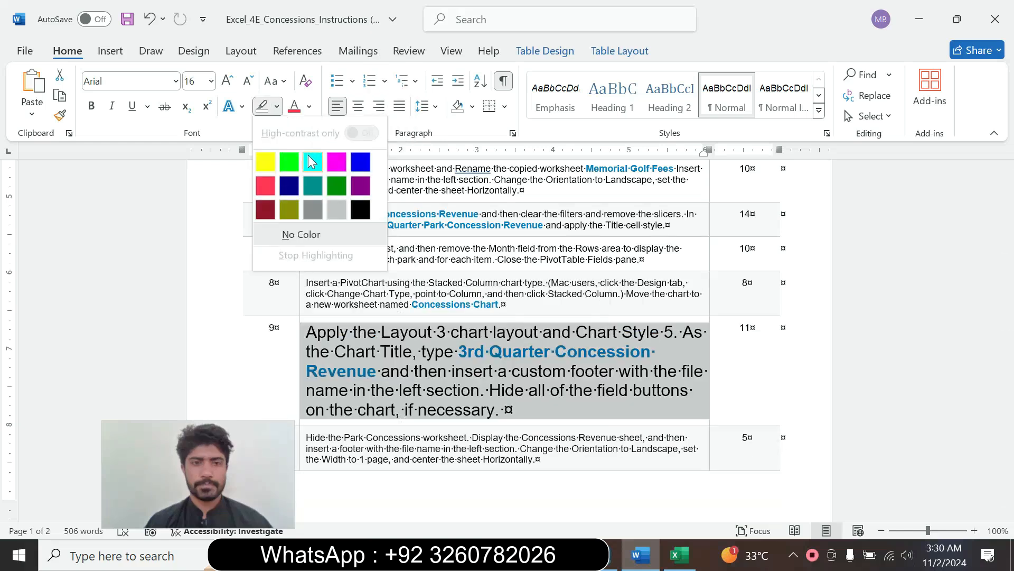
pyautogui.click(315, 160)
pyautogui.moveTo(1007, 294); pyautogui.dragTo(1006, 307)
pyautogui.moveTo(306, 257); pyautogui.dragTo(502, 335)
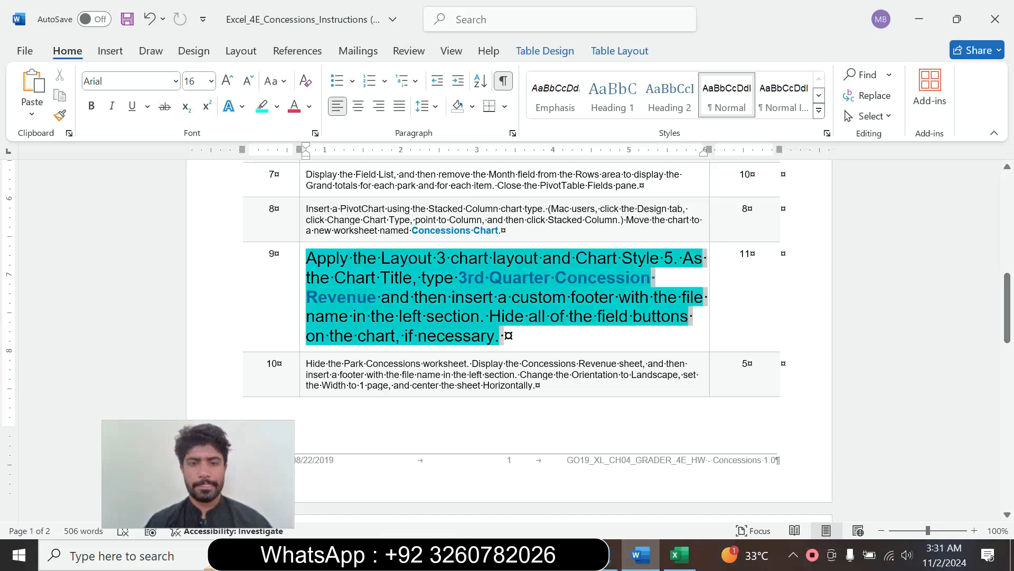
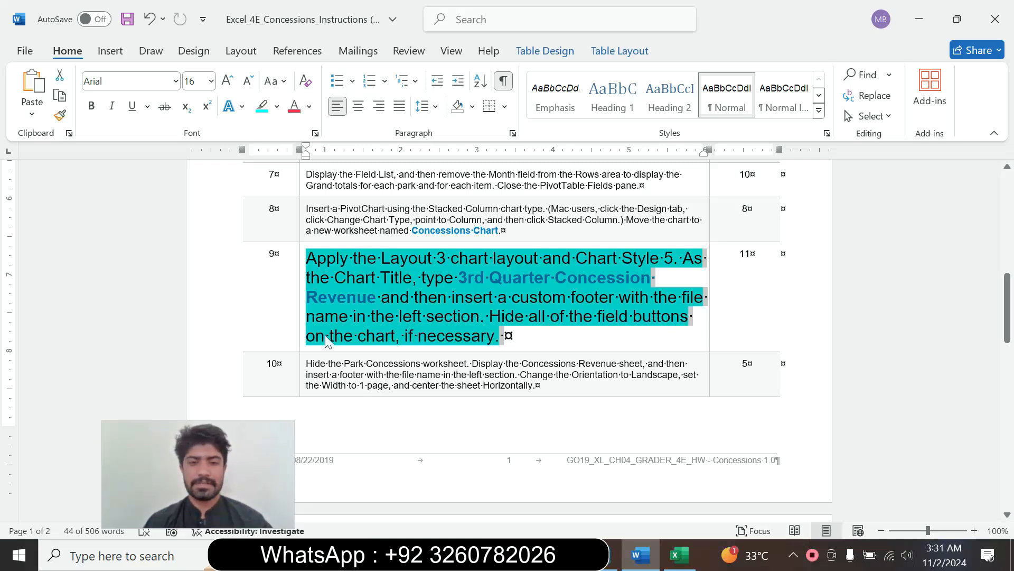
pyautogui.click(472, 338)
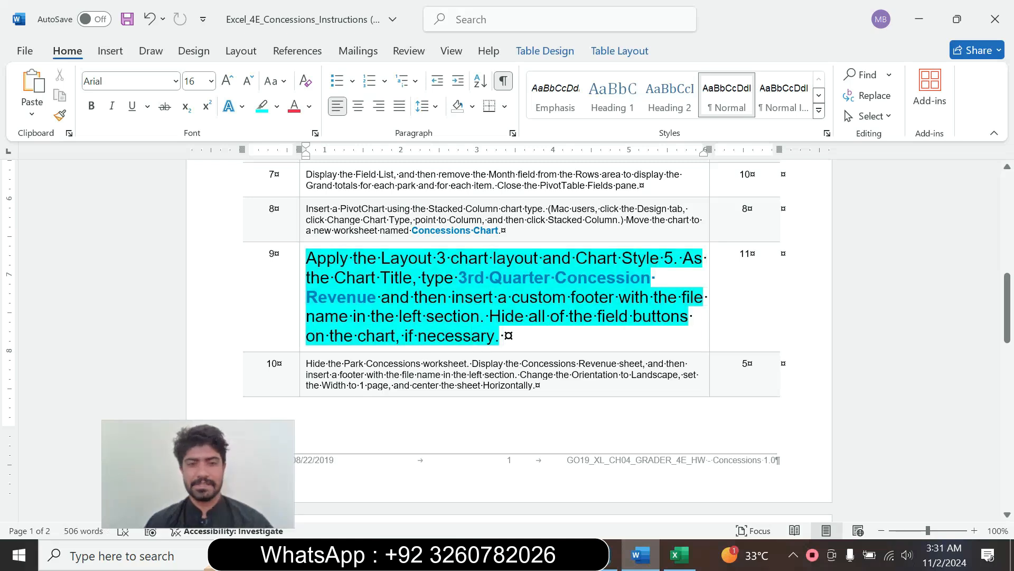
# - Read the layout instruction in step 9, switch to Excel and apply the Layout 3 chart layout to the PivotChart
pyautogui.moveTo(307, 258); pyautogui.dragTo(492, 259)
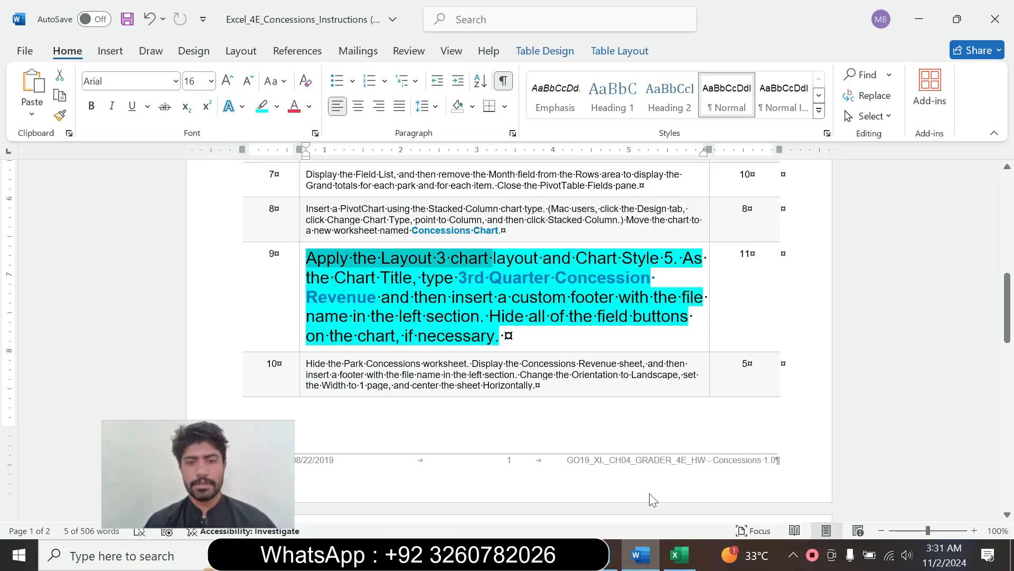
pyautogui.click(680, 555)
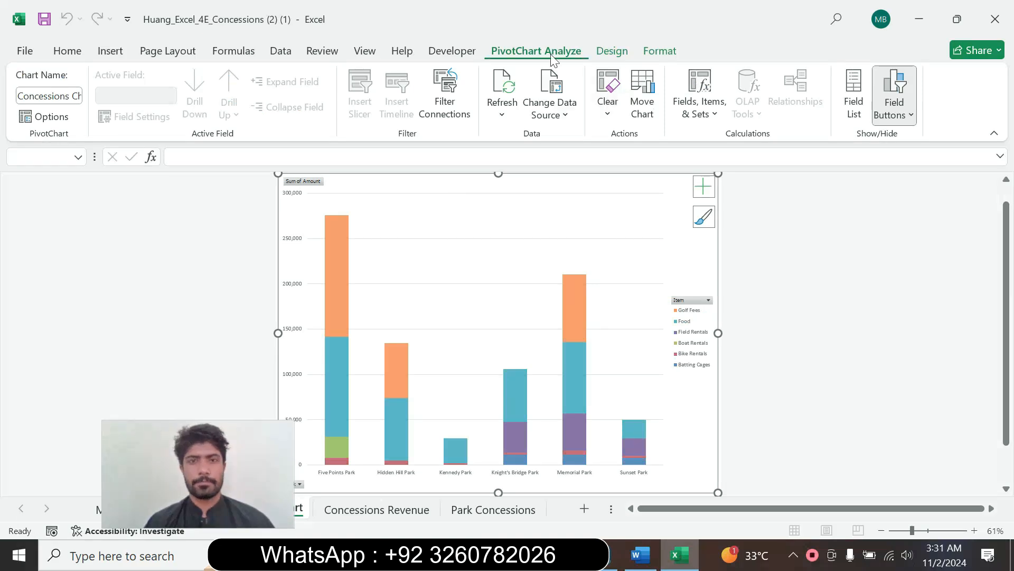
pyautogui.click(660, 51)
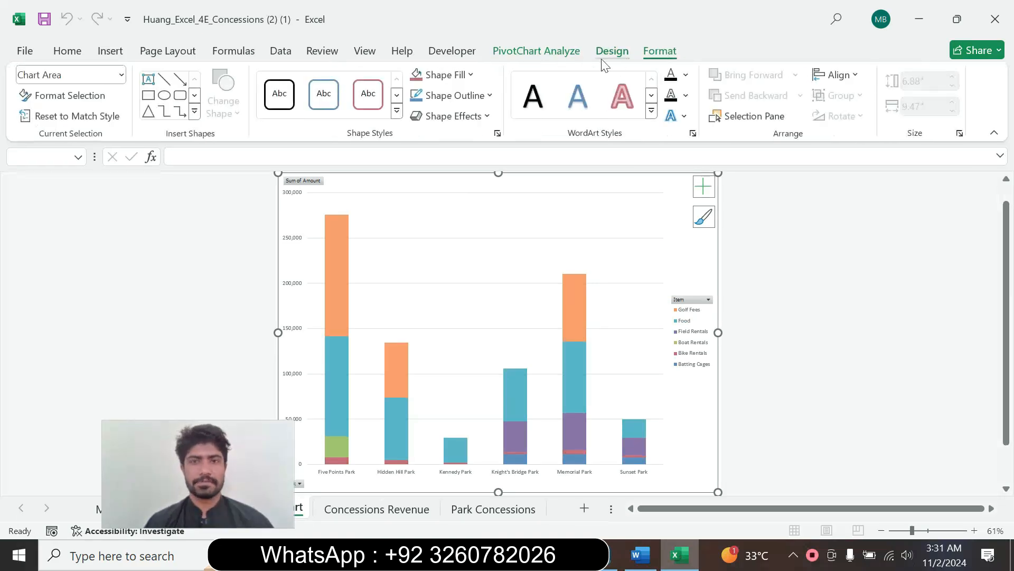
pyautogui.click(612, 51)
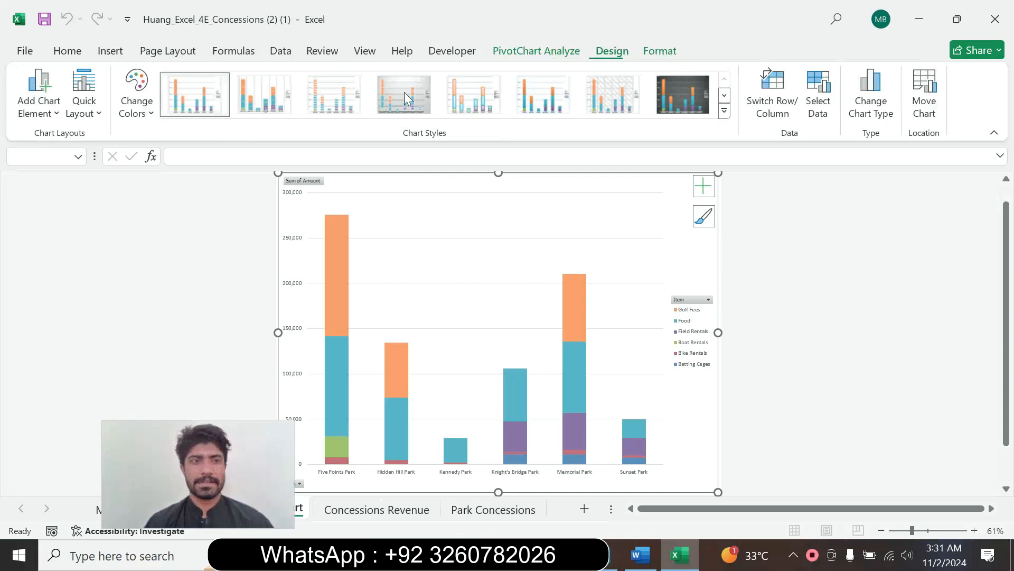
pyautogui.click(90, 121)
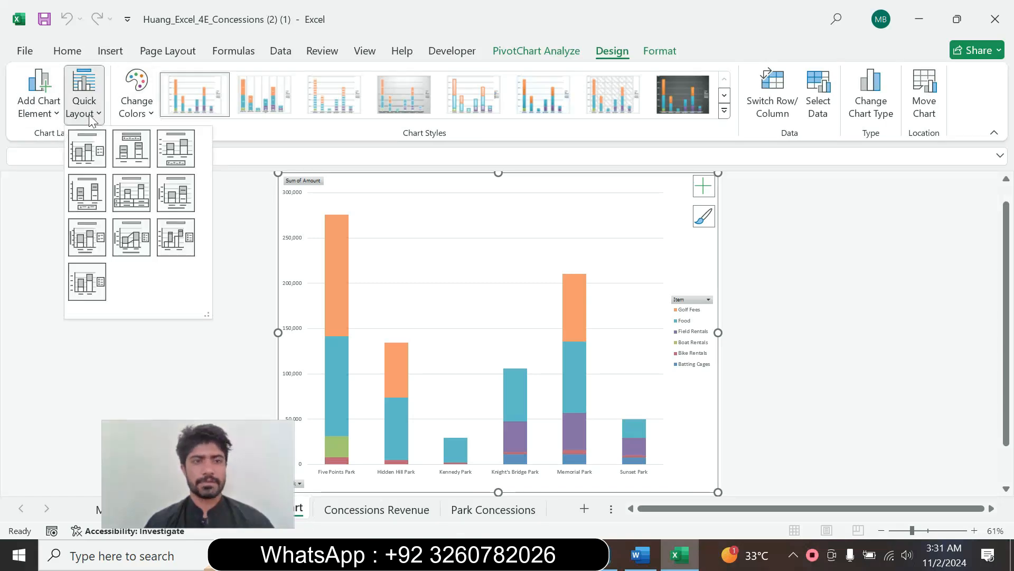
pyautogui.click(641, 554)
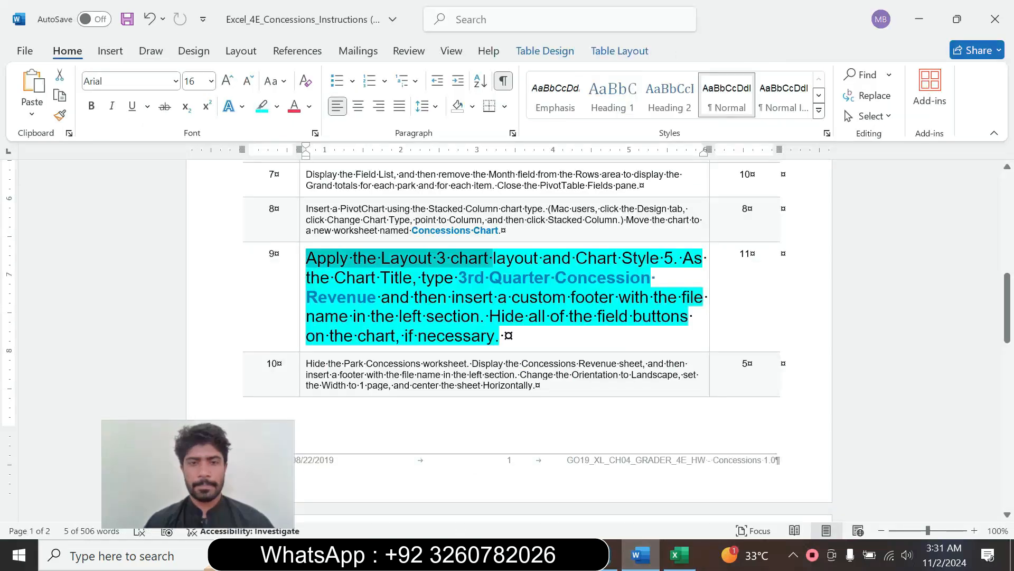
pyautogui.click(680, 555)
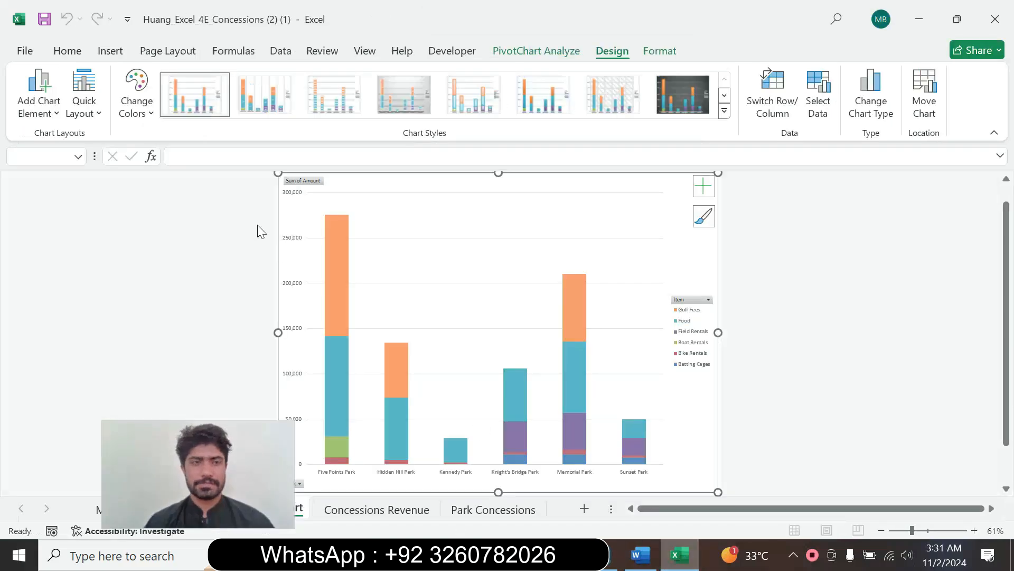
pyautogui.click(84, 108)
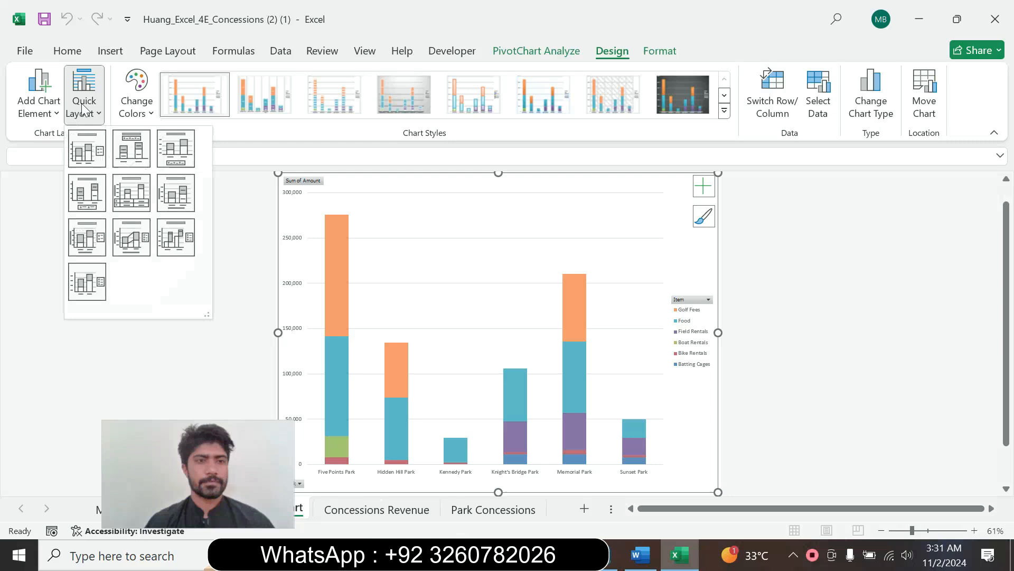
pyautogui.click(172, 144)
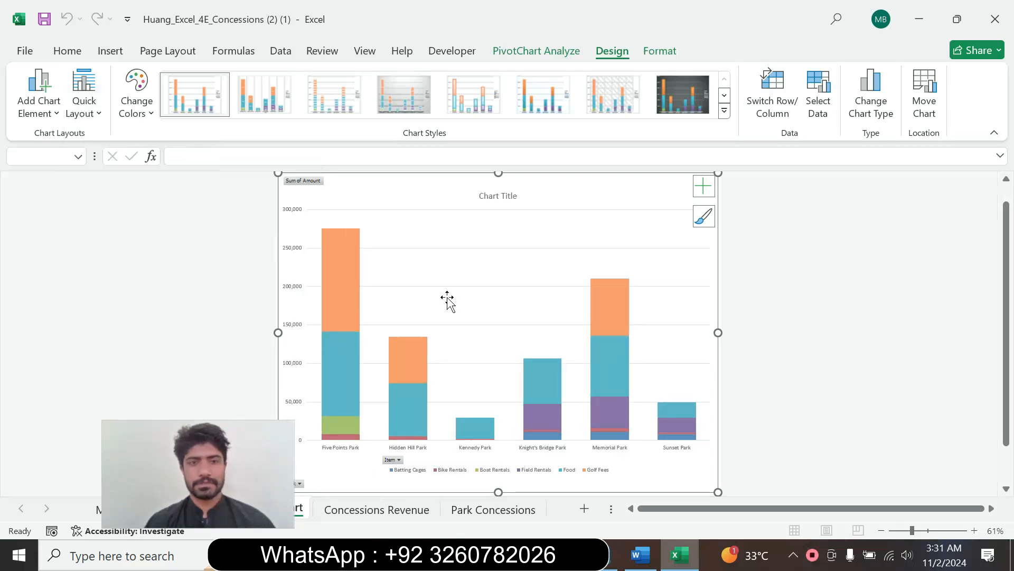
# - Check the chart style instruction in Word, then apply chart style Style 5 to the PivotChart in Excel
pyautogui.click(640, 553)
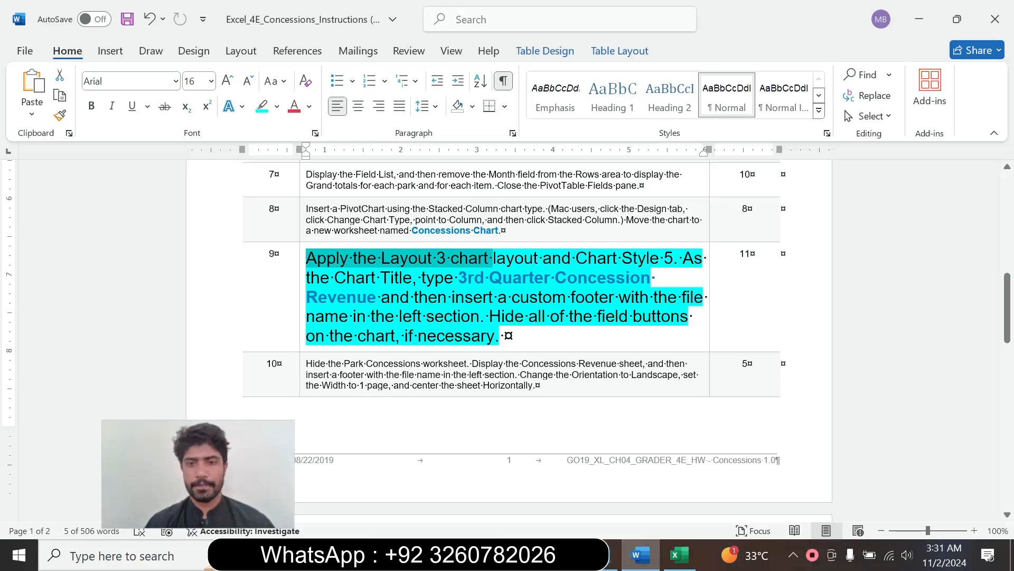
pyautogui.moveTo(584, 257); pyautogui.dragTo(417, 277)
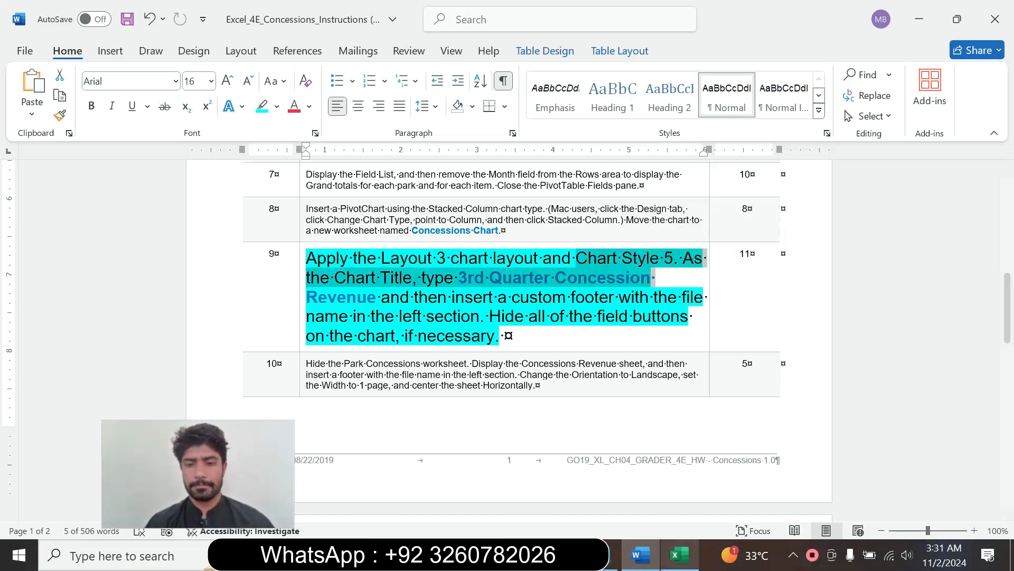
pyautogui.click(679, 553)
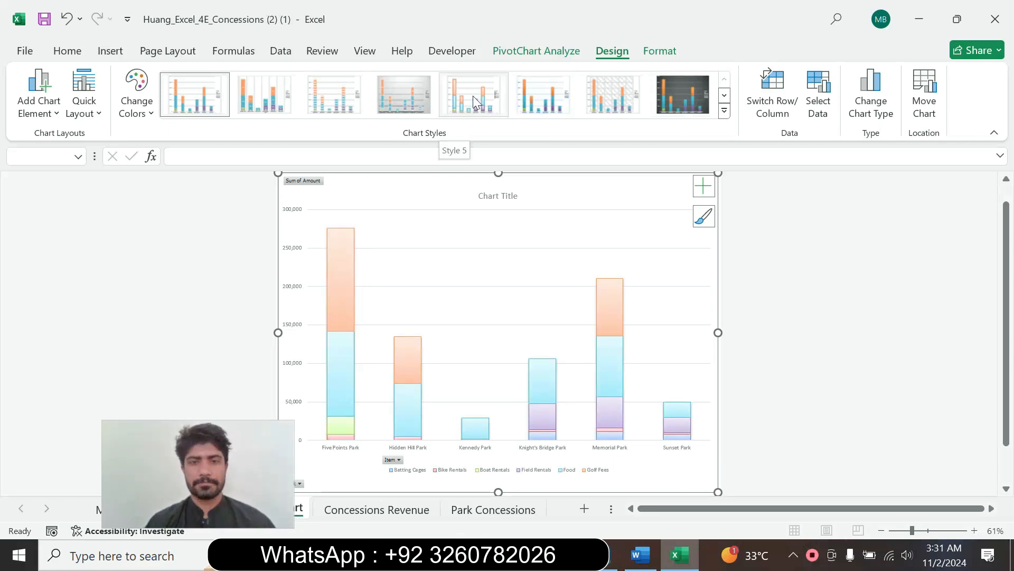
pyautogui.click(641, 555)
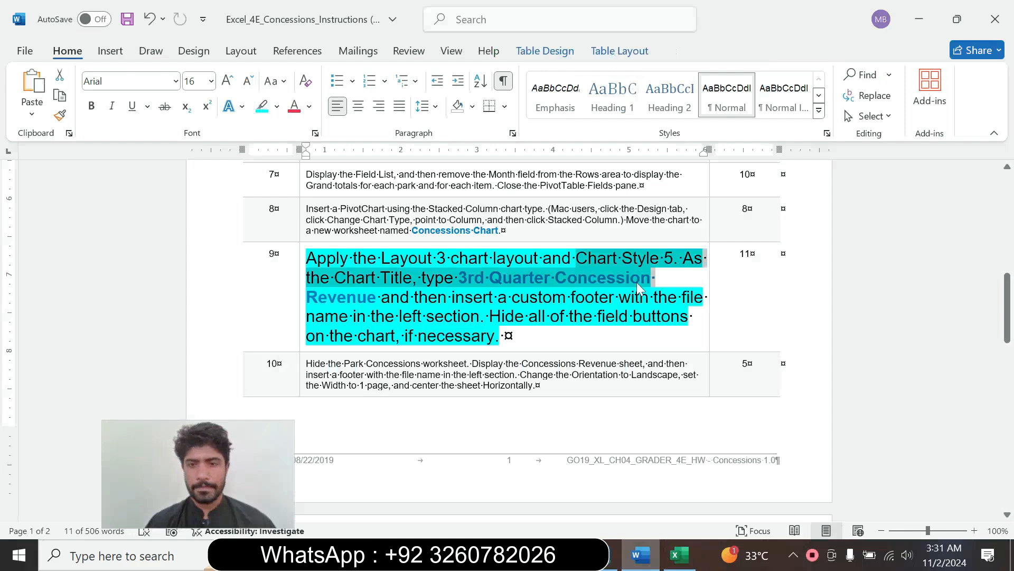
pyautogui.moveTo(451, 258); pyautogui.dragTo(621, 258)
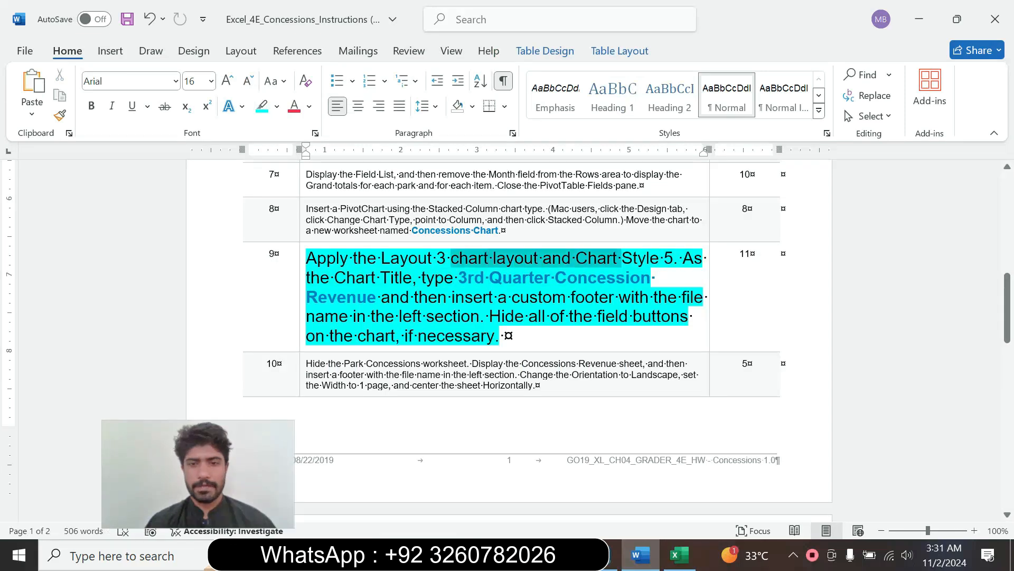
pyautogui.click(679, 555)
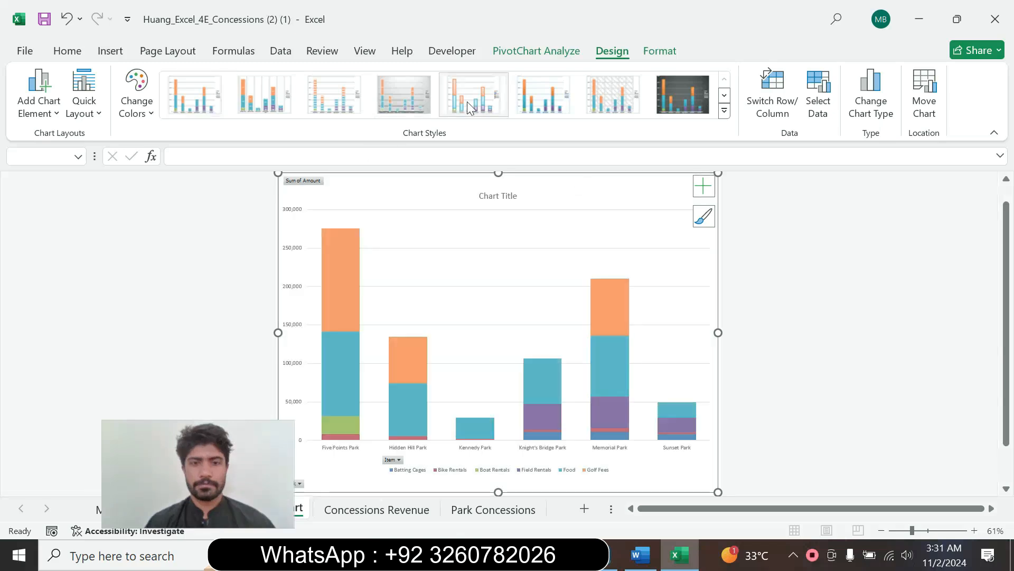
pyautogui.click(467, 101)
# - Switch to Word and copy the chart title text 3rd Quarter Concession Revenue from the step 9 instruction
pyautogui.click(641, 554)
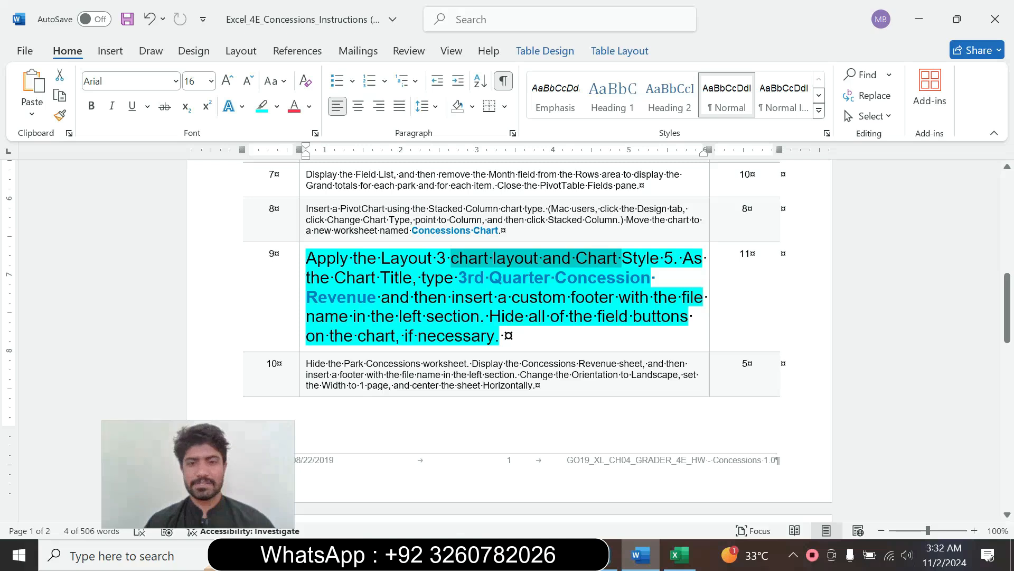
pyautogui.moveTo(459, 278); pyautogui.dragTo(377, 297)
pyautogui.hotkey('ctrl', 'c')
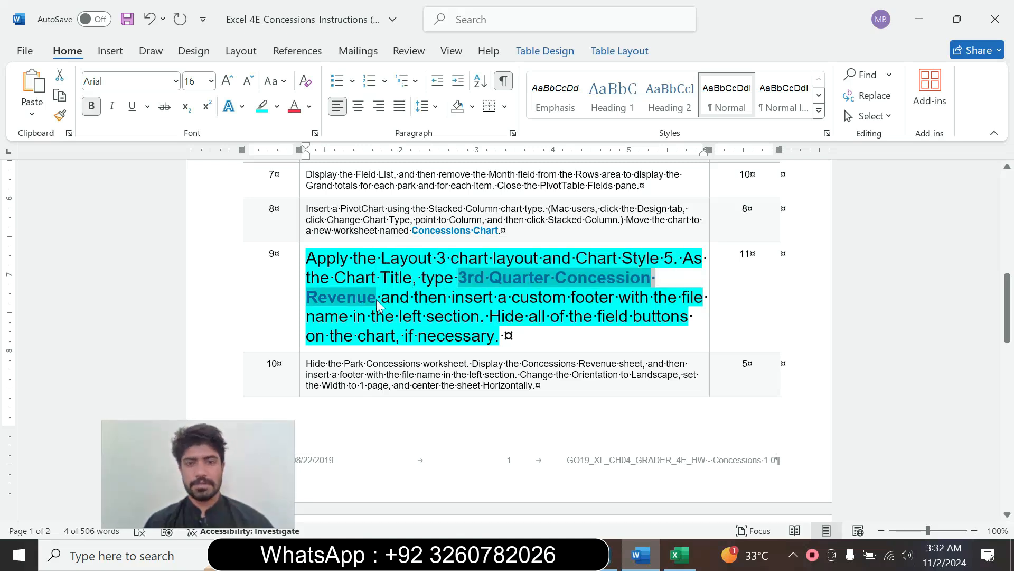
# - Switch to Excel and replace the placeholder chart title with the copied 3rd Quarter Concession Revenue, without its bold source formatting
pyautogui.click(680, 555)
pyautogui.click(498, 195)
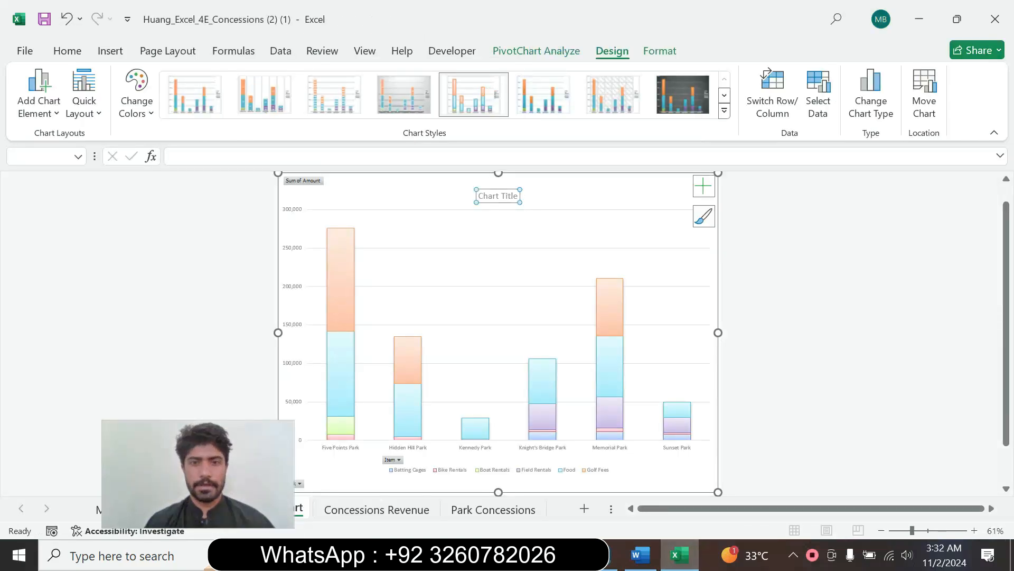
pyautogui.hotkey('ctrl', 'a')
pyautogui.hotkey('ctrl', 'v')
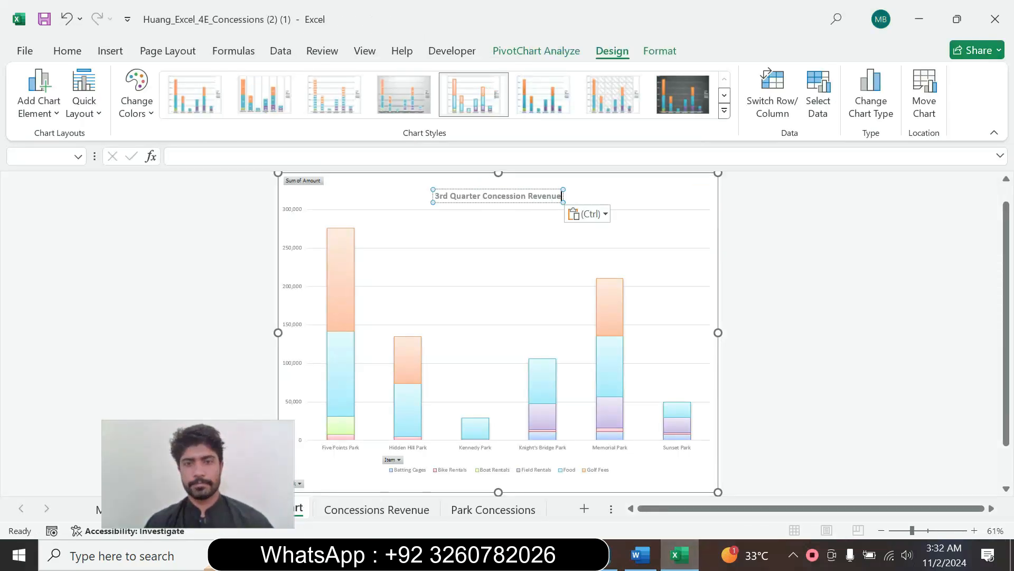
pyautogui.click(587, 214)
pyautogui.click(623, 258)
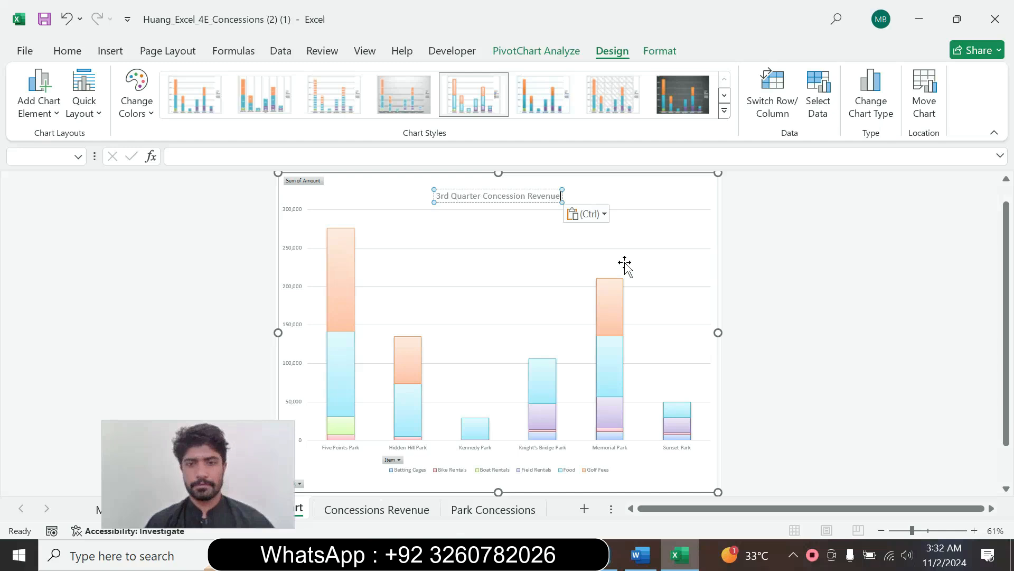
pyautogui.click(628, 189)
# - Check the footer instruction in Word, then add a custom footer with the file name in the left section of the chart sheet
pyautogui.click(638, 556)
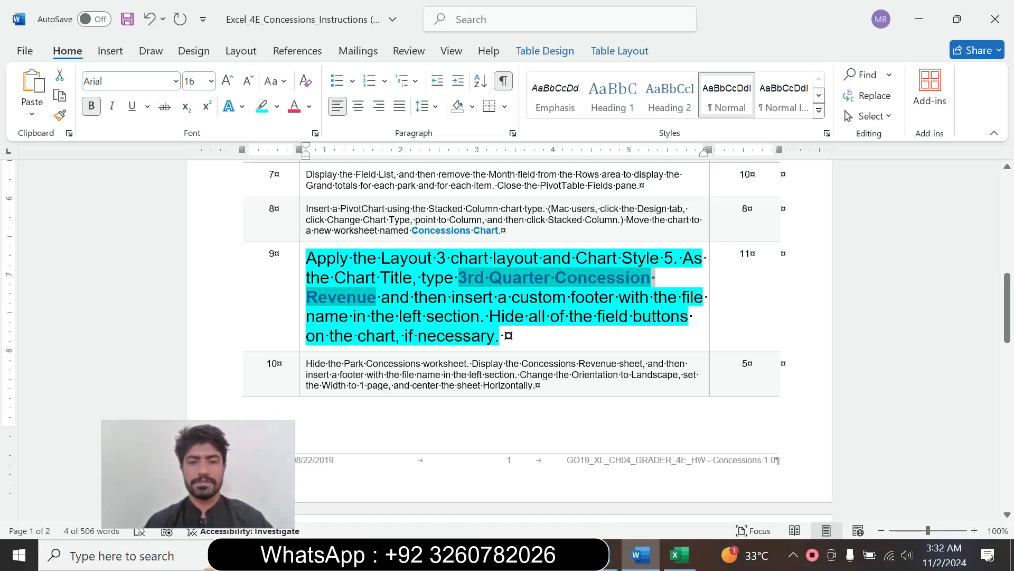
pyautogui.click(679, 555)
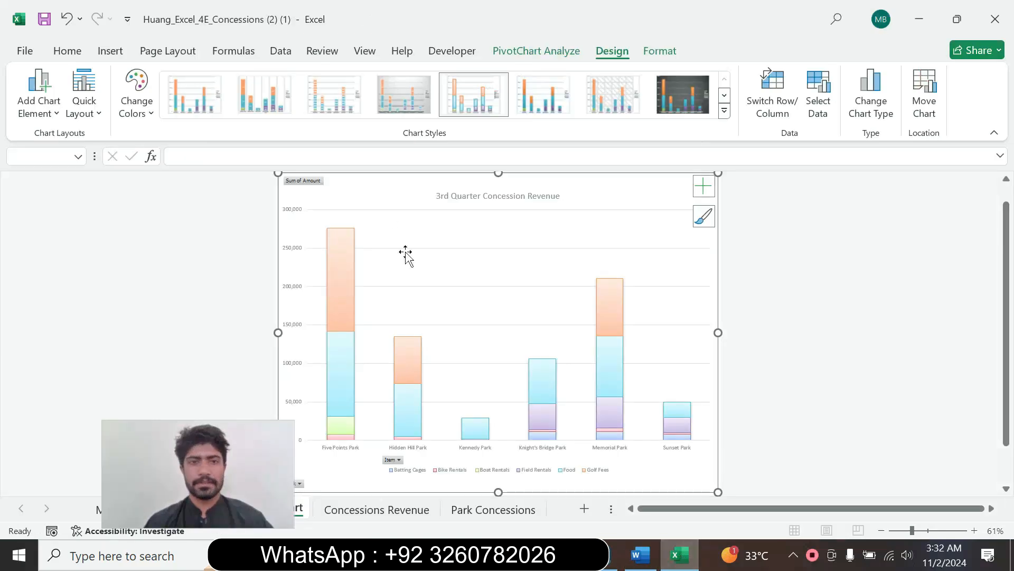
pyautogui.click(168, 51)
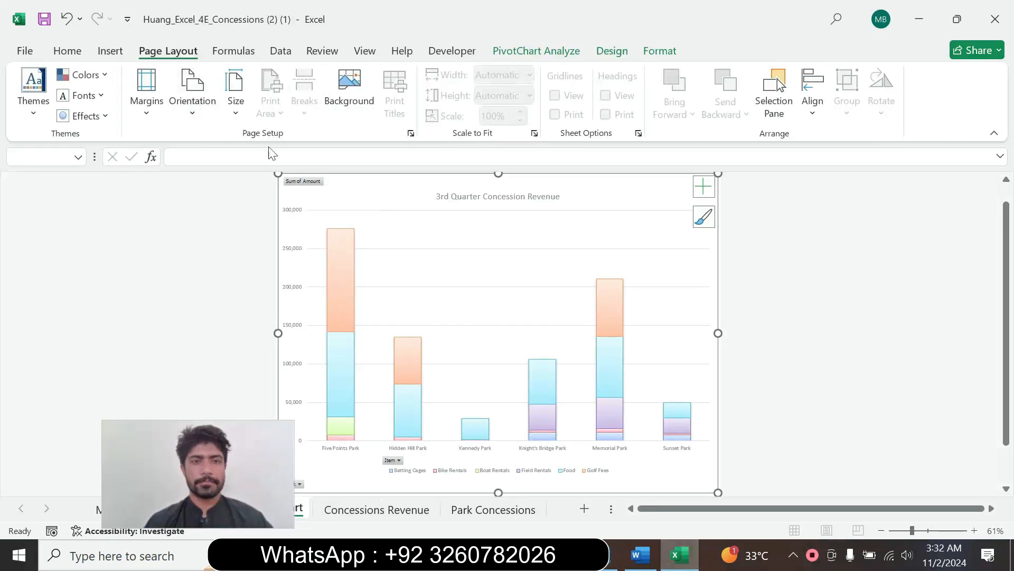
pyautogui.click(411, 134)
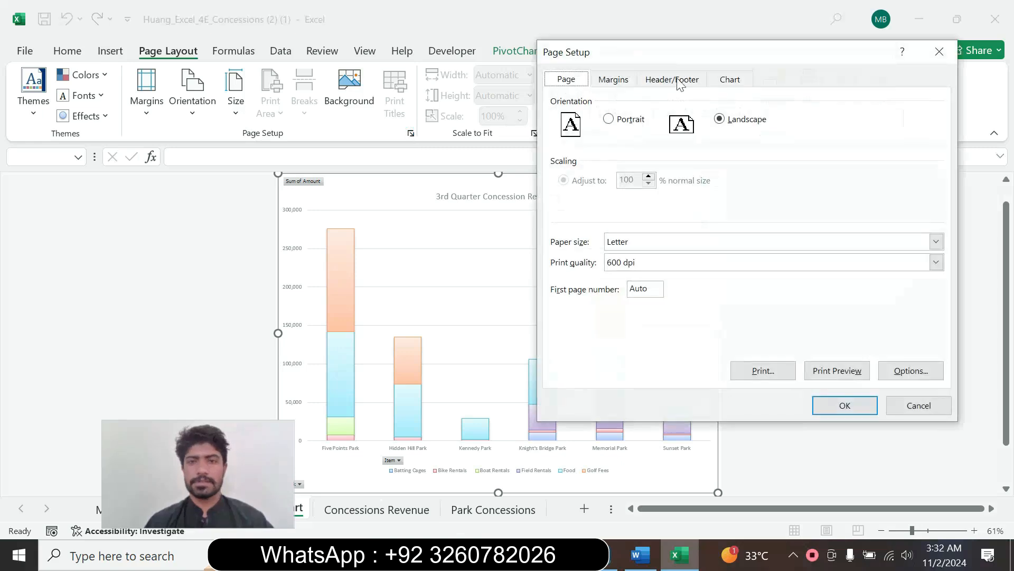
pyautogui.click(680, 83)
pyautogui.click(783, 193)
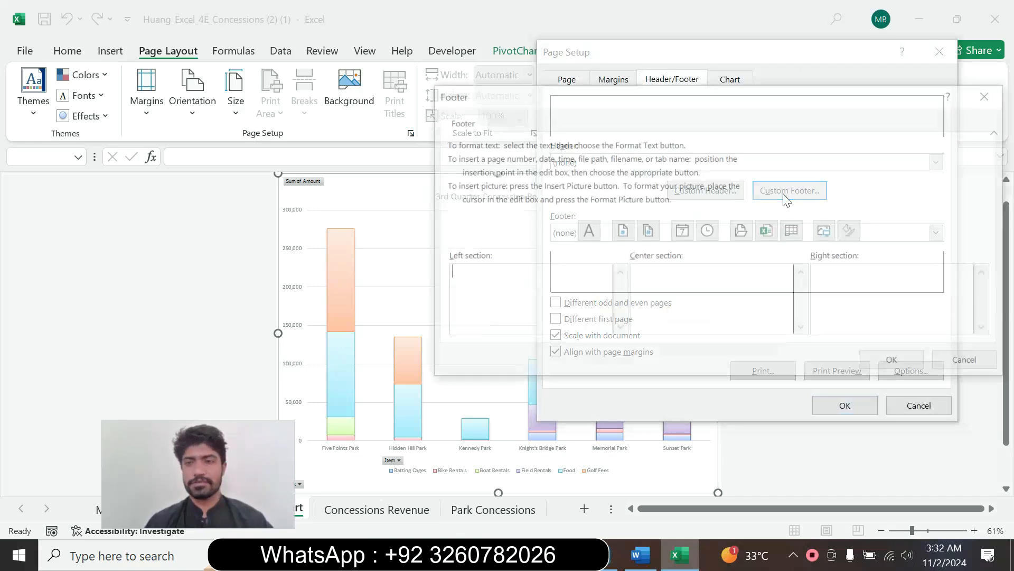
pyautogui.click(640, 554)
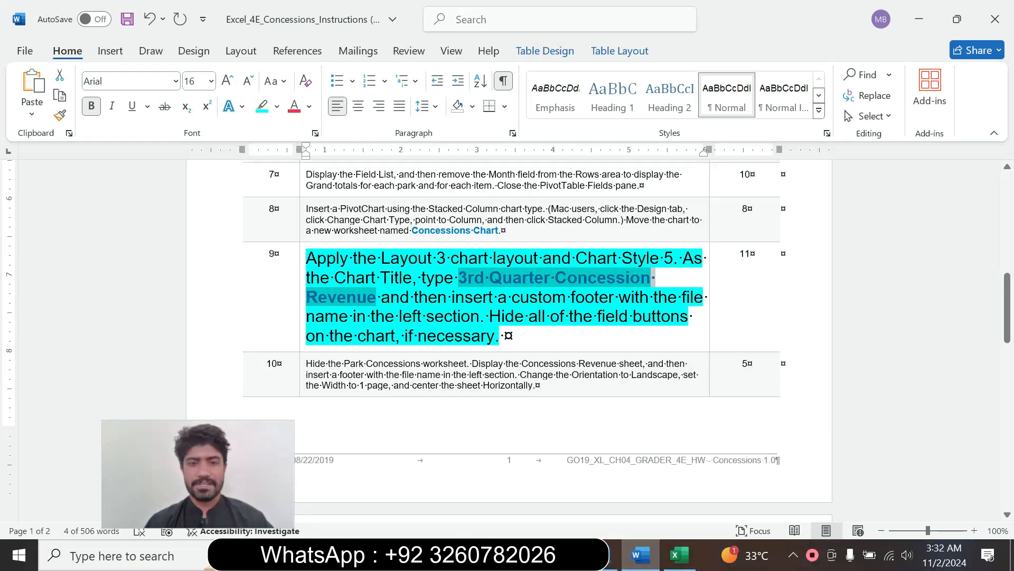
pyautogui.click(680, 554)
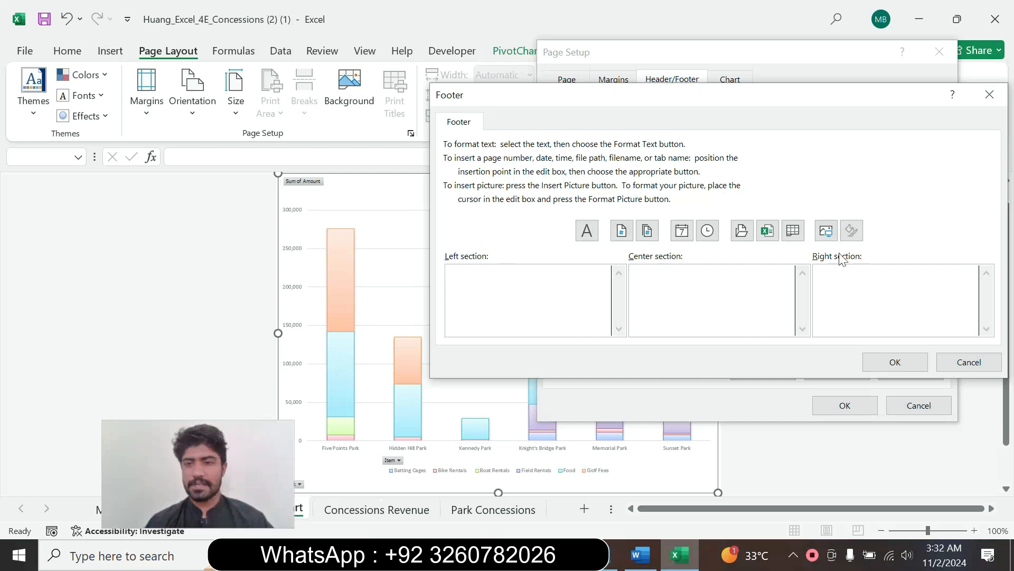
pyautogui.click(767, 230)
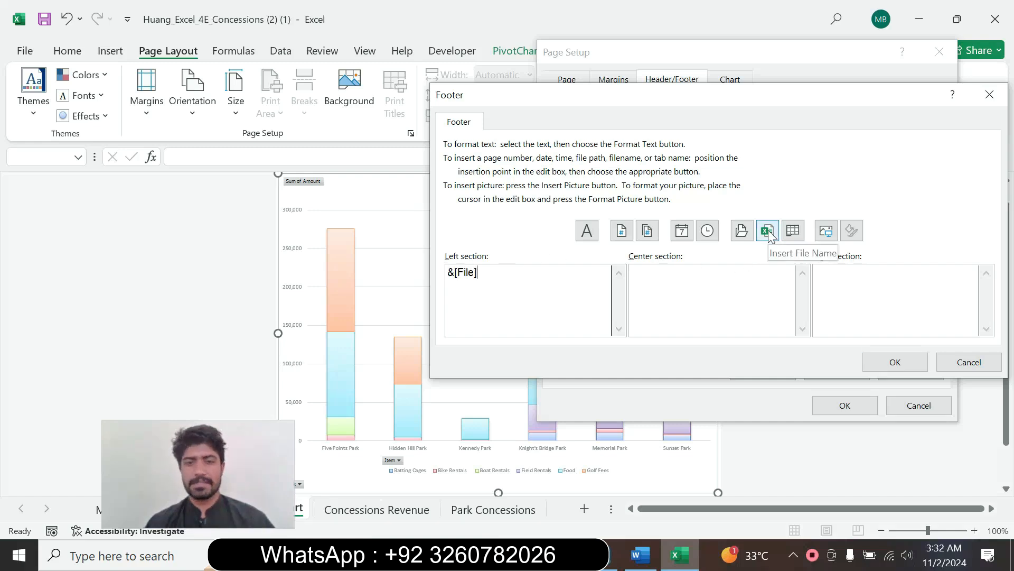
pyautogui.click(885, 370)
pyautogui.click(845, 405)
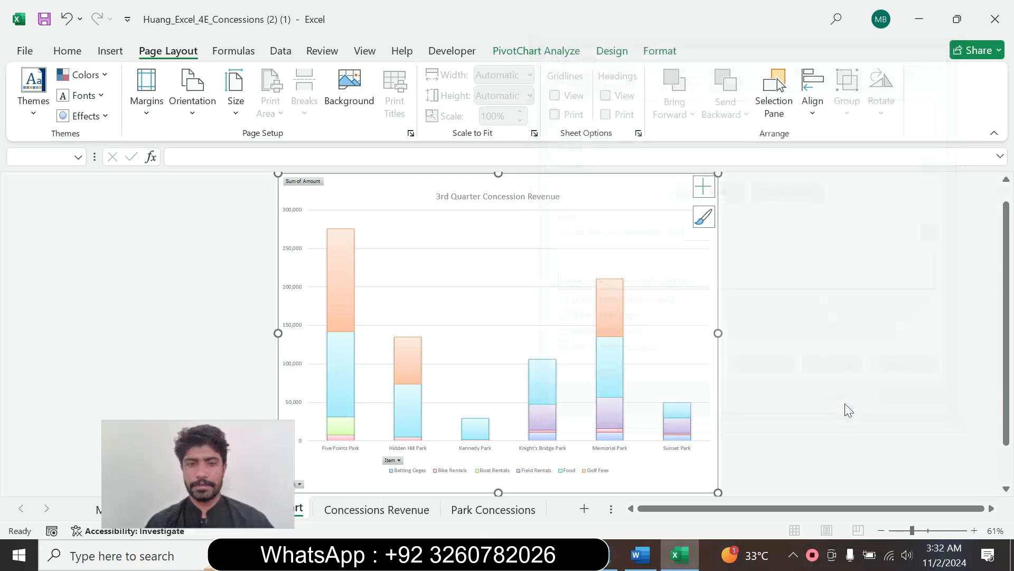
# - Check the field button instruction in Word, then hide all field buttons on the PivotChart in Excel
pyautogui.click(640, 555)
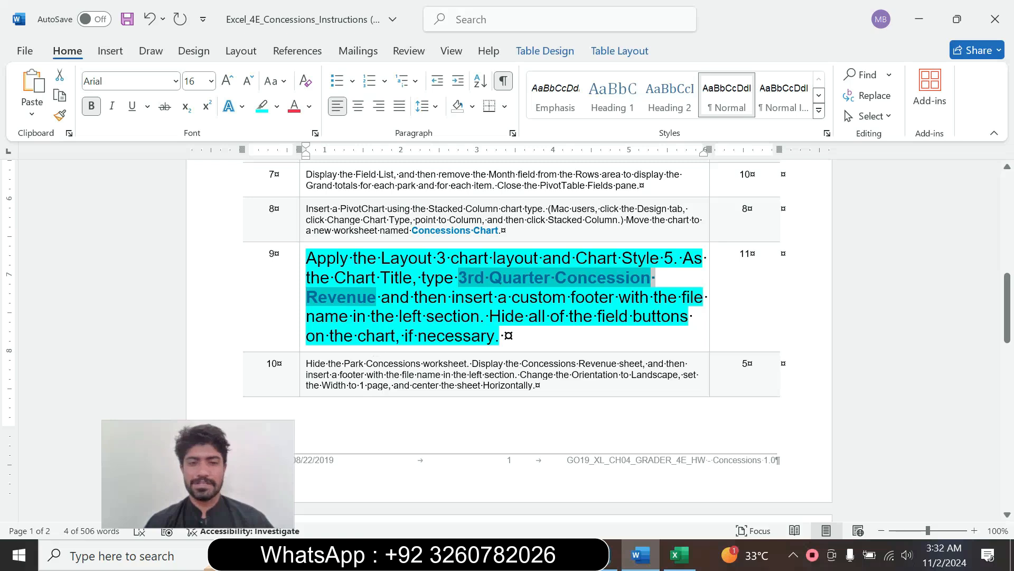
pyautogui.moveTo(489, 316); pyautogui.dragTo(504, 336)
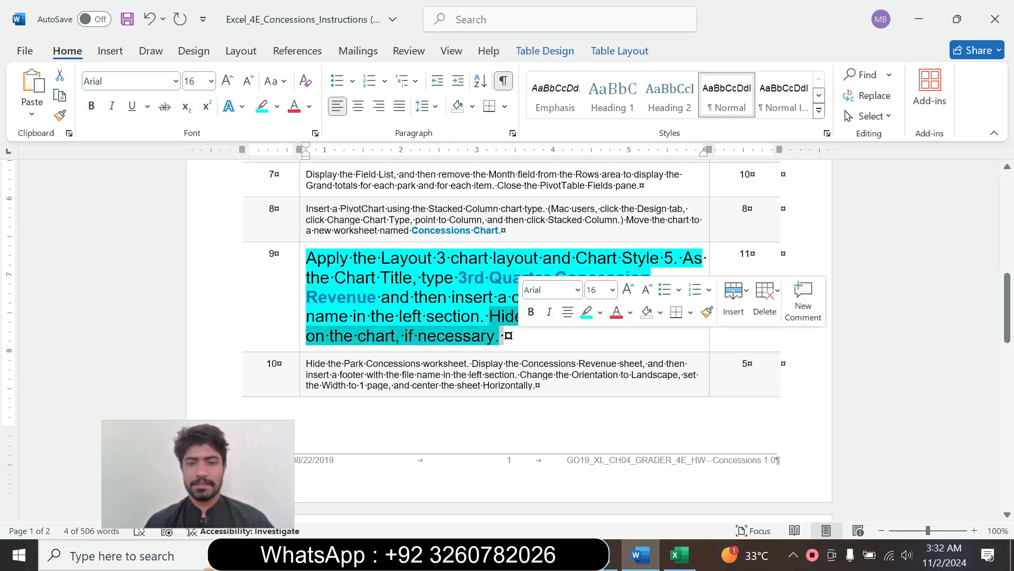
pyautogui.click(680, 555)
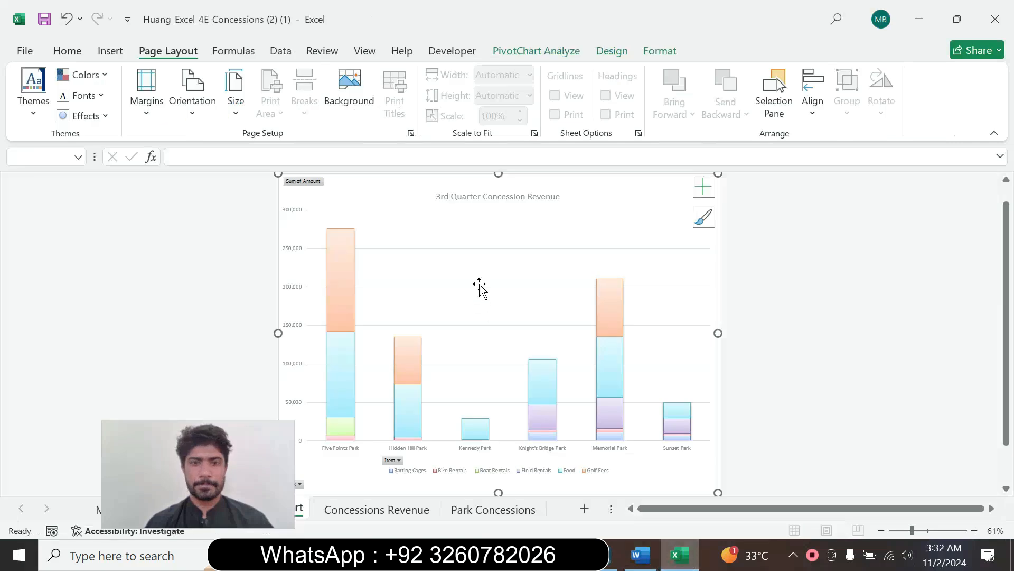
pyautogui.click(546, 55)
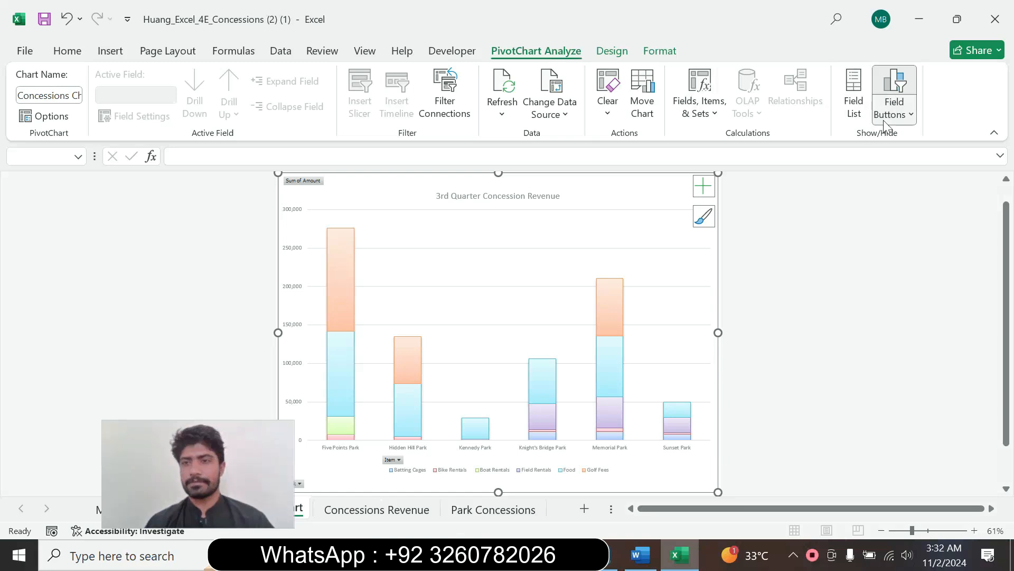
pyautogui.click(901, 116)
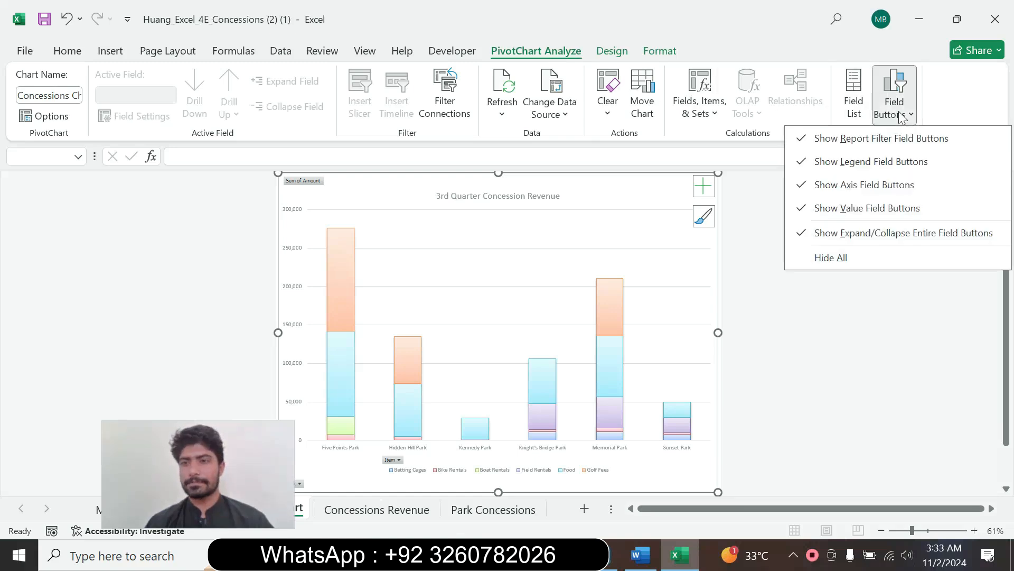
pyautogui.click(840, 257)
pyautogui.click(745, 260)
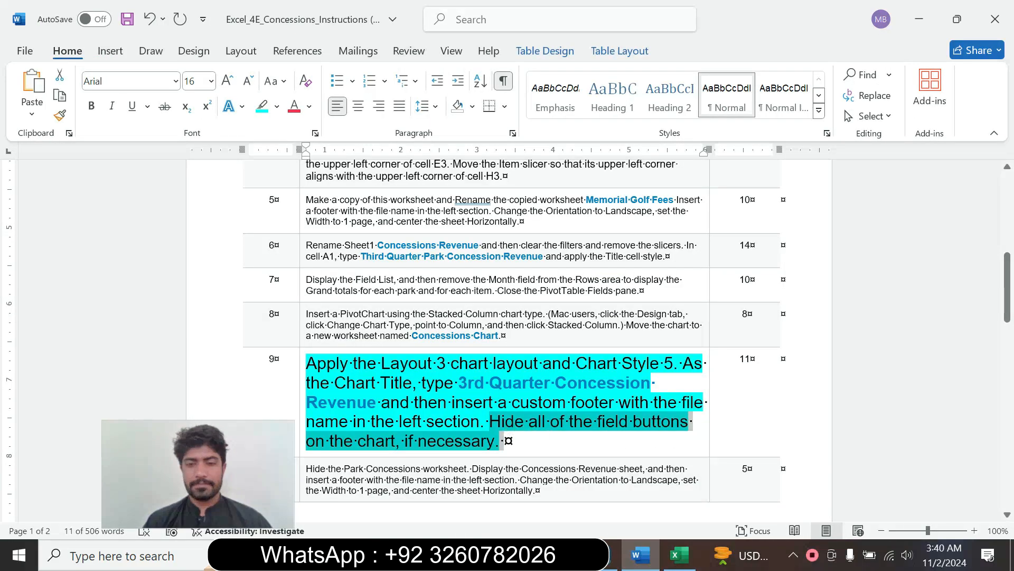
# - Switch to Excel, show the PivotChart's field buttons again and hide them all once more
pyautogui.click(679, 555)
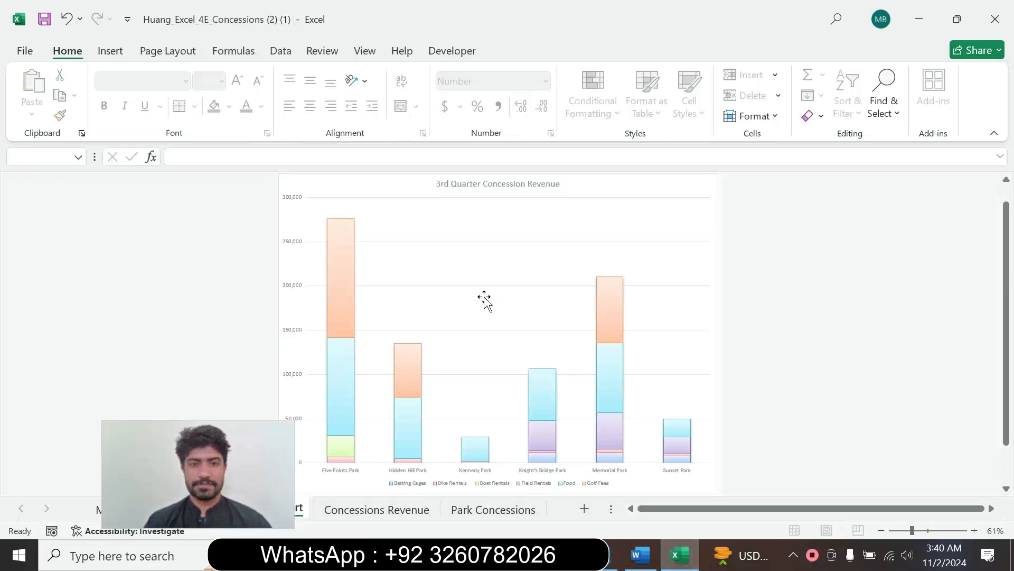
pyautogui.click(567, 188)
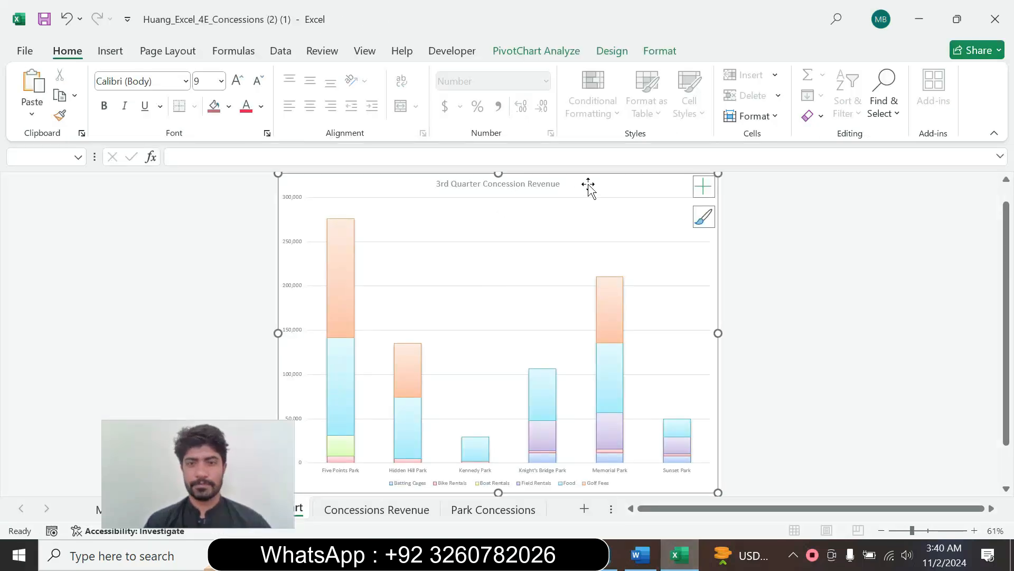
pyautogui.click(545, 51)
pyautogui.click(898, 109)
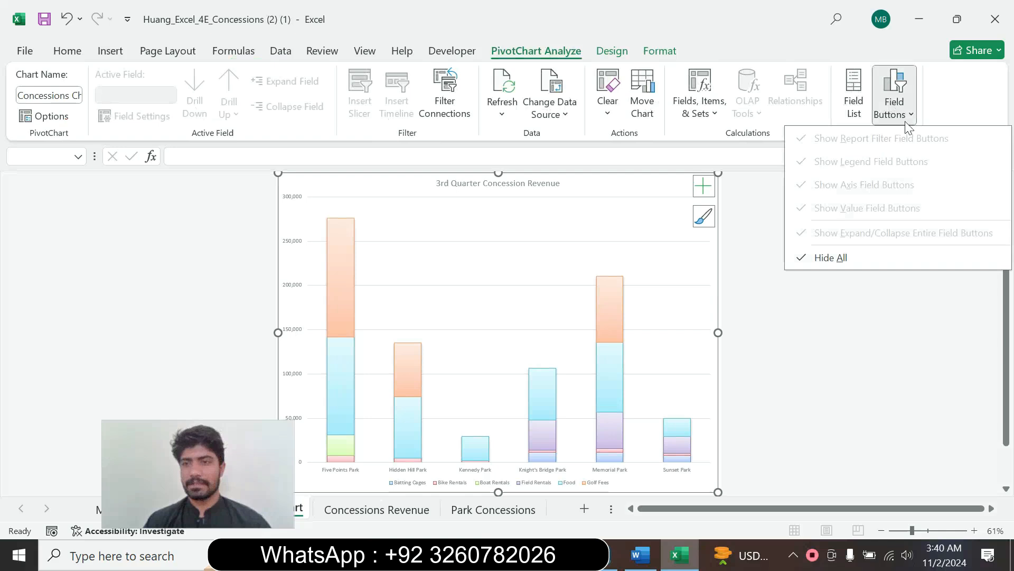
pyautogui.click(849, 258)
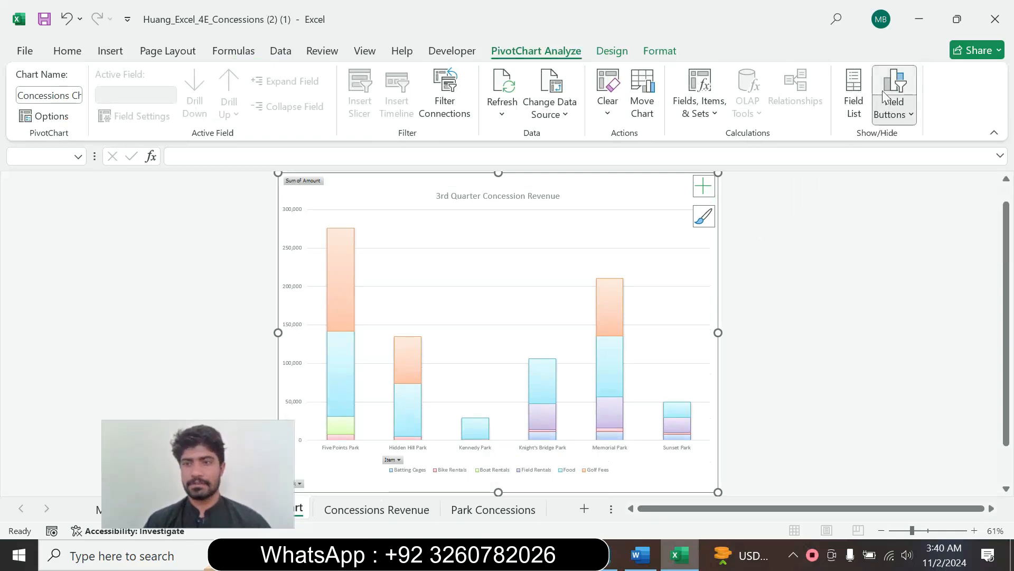
pyautogui.click(882, 93)
pyautogui.click(840, 257)
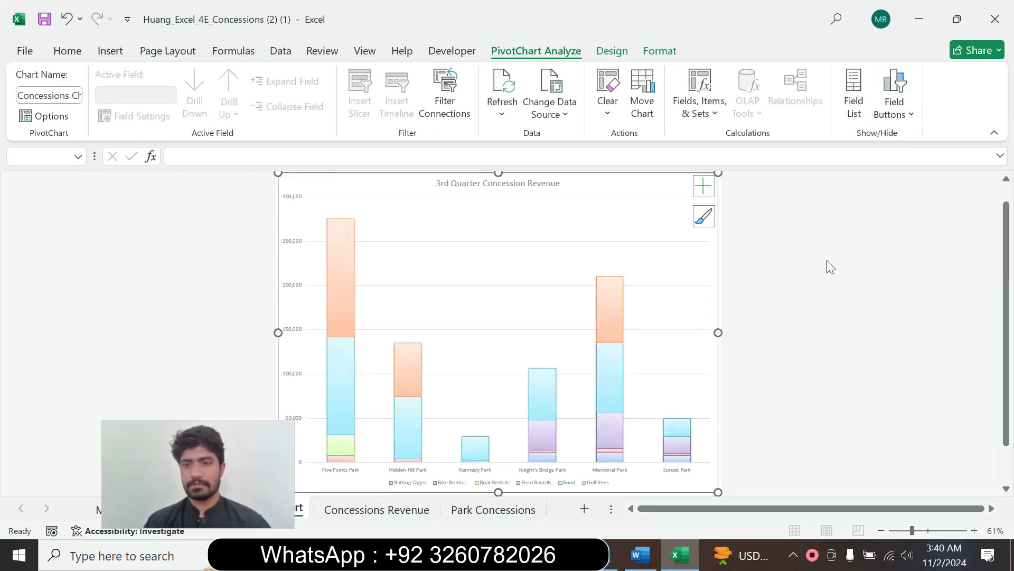
pyautogui.click(669, 227)
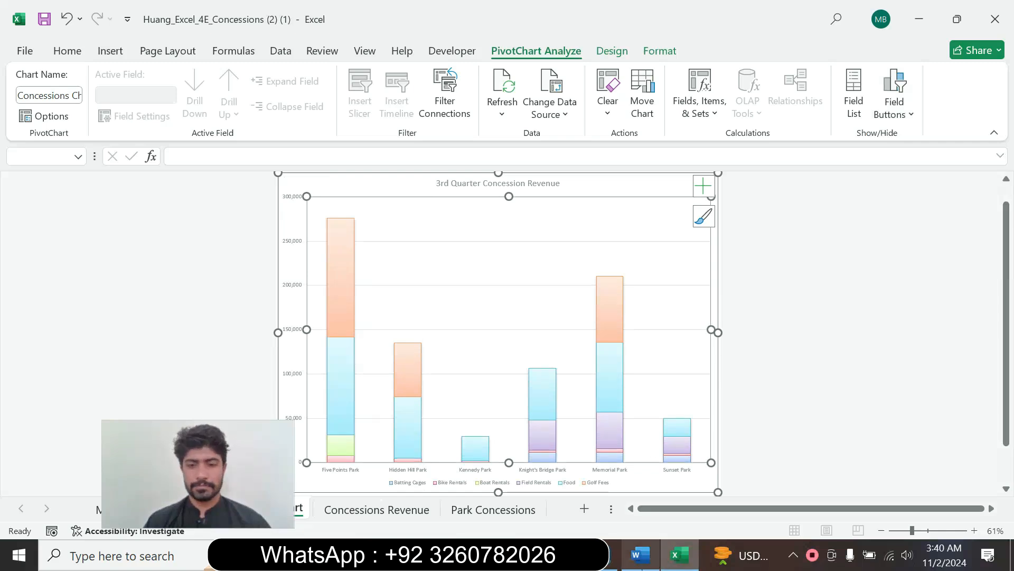
# - Switch to Word, set the step 9 instruction text to size 9 and remove its highlight
pyautogui.click(642, 567)
pyautogui.moveTo(240, 464); pyautogui.dragTo(184, 464)
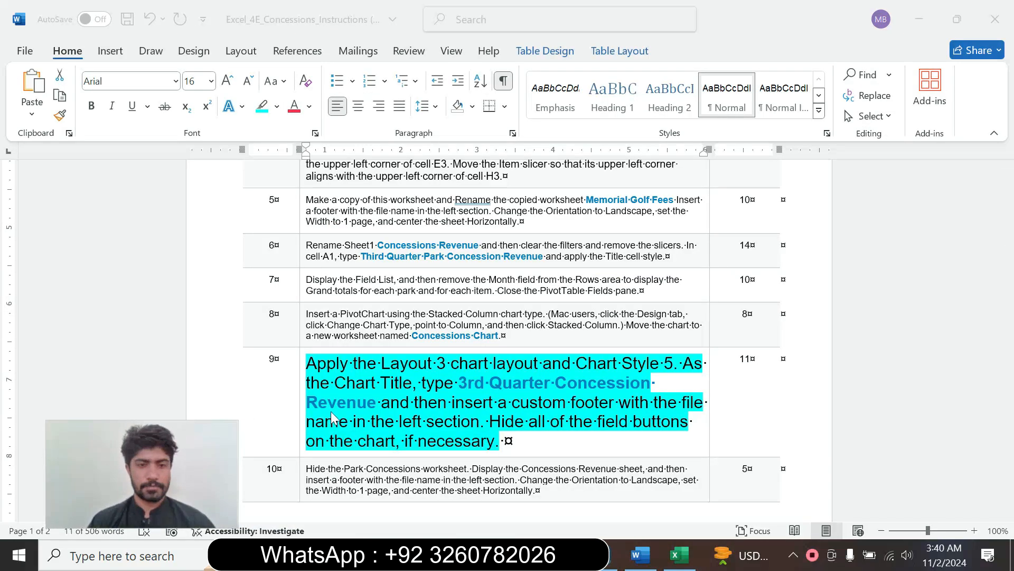
pyautogui.click(307, 423)
pyautogui.click(302, 429)
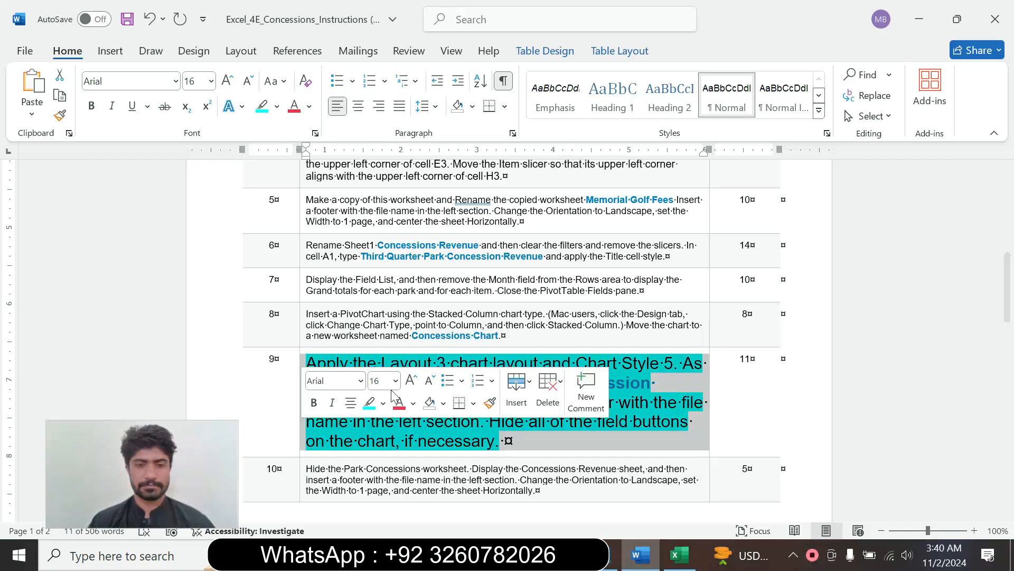
pyautogui.click(395, 380)
pyautogui.click(383, 176)
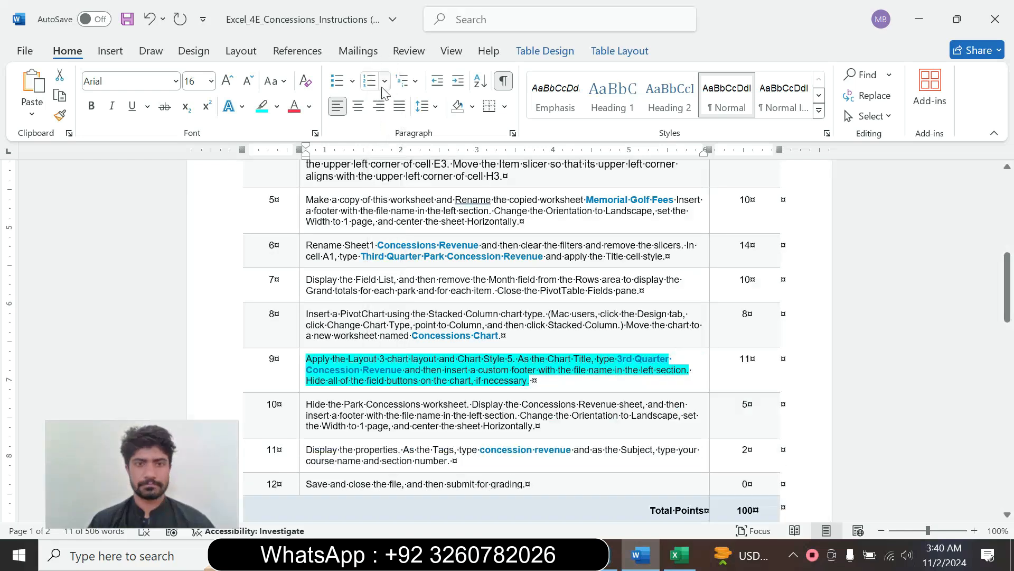
pyautogui.click(282, 108)
pyautogui.click(304, 233)
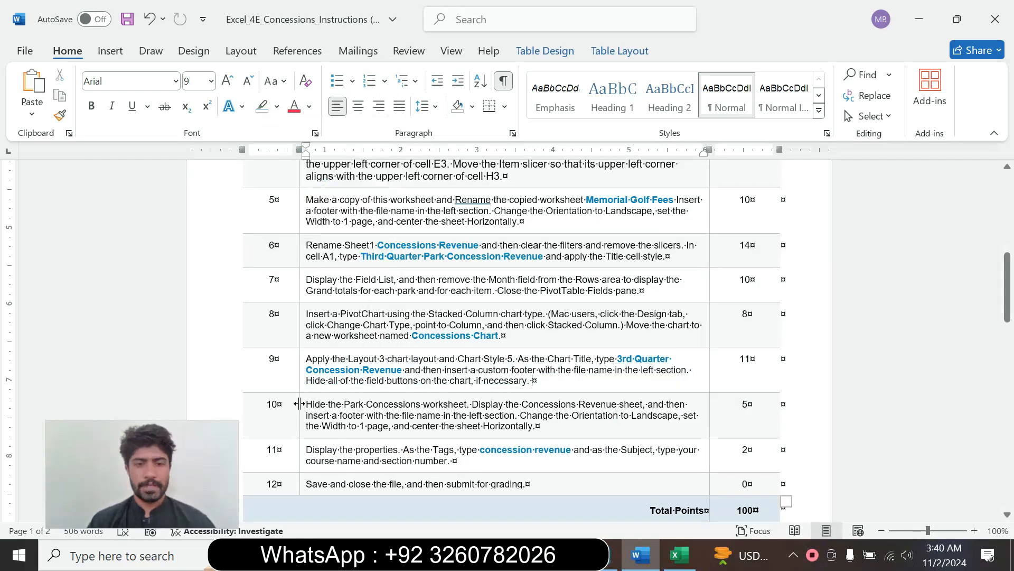
# - Enlarge the step 10 instruction text to size 18 and highlight it in turquoise
pyautogui.click(302, 426)
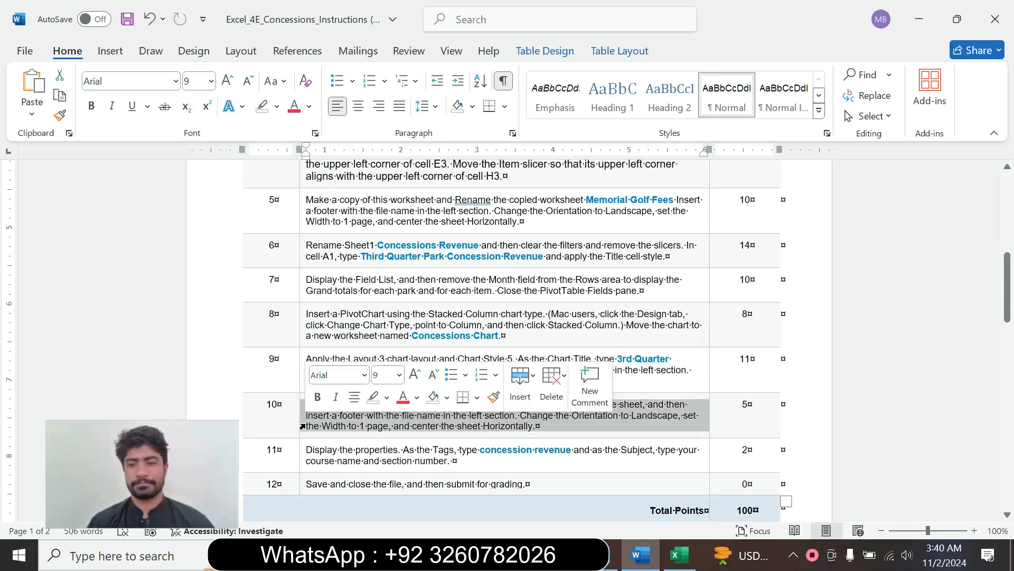
pyautogui.click(399, 374)
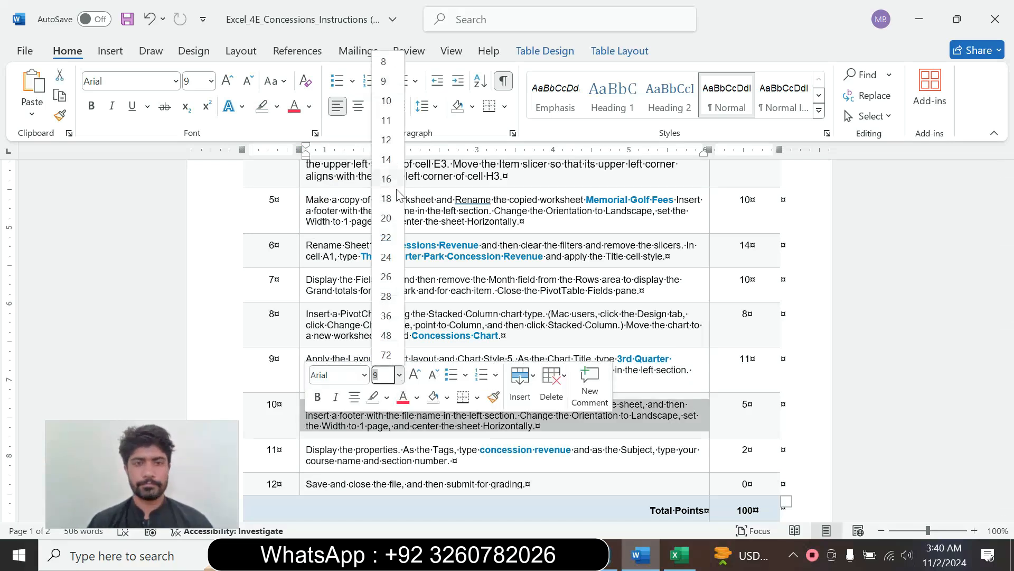
pyautogui.click(388, 203)
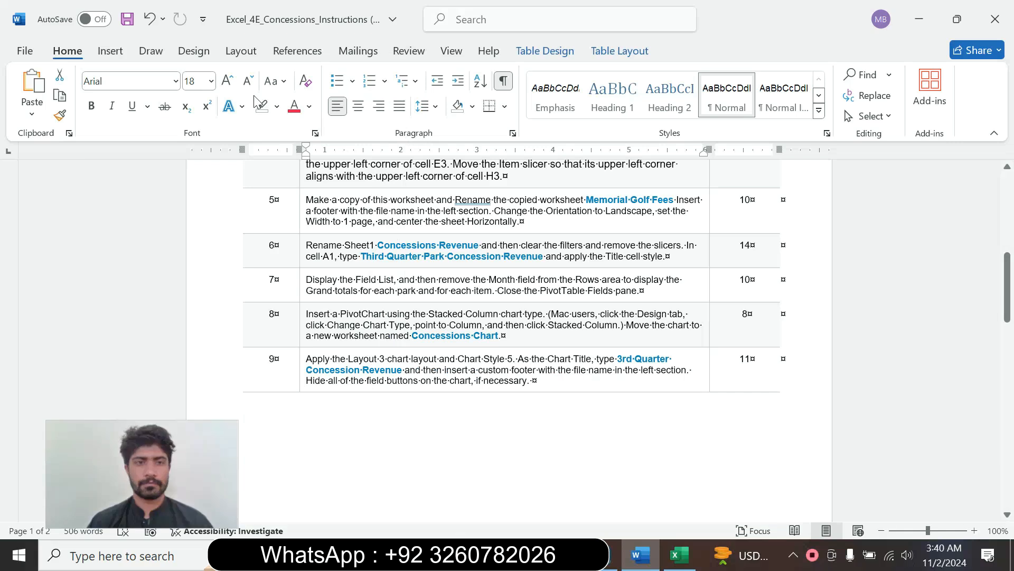
pyautogui.click(275, 109)
pyautogui.click(312, 161)
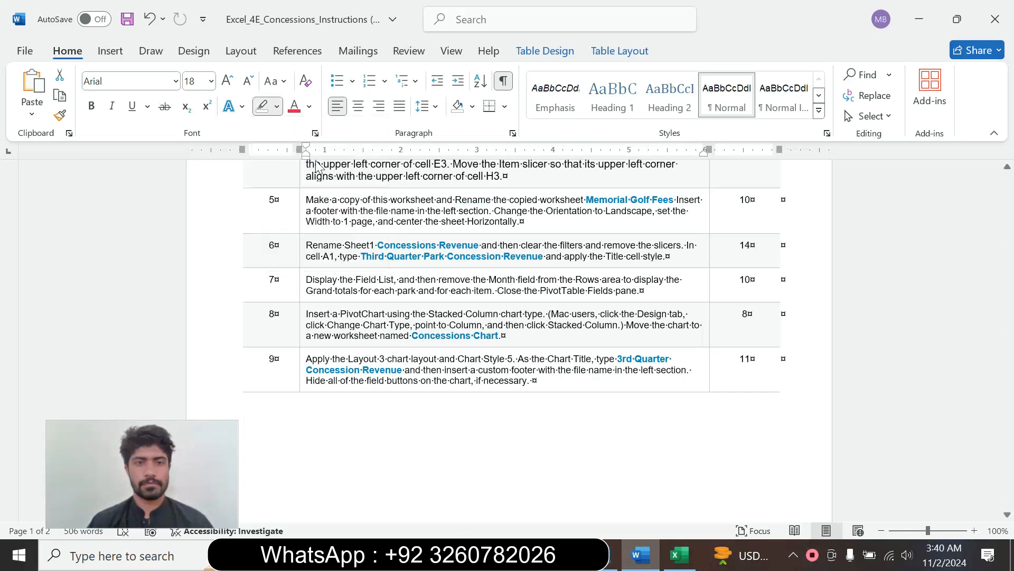
pyautogui.moveTo(1009, 289); pyautogui.dragTo(1010, 373)
# - Read the first part of the step 10 instruction, then switch to Excel and hide the Park Concessions worksheet
pyautogui.moveTo(306, 320); pyautogui.dragTo(227, 338)
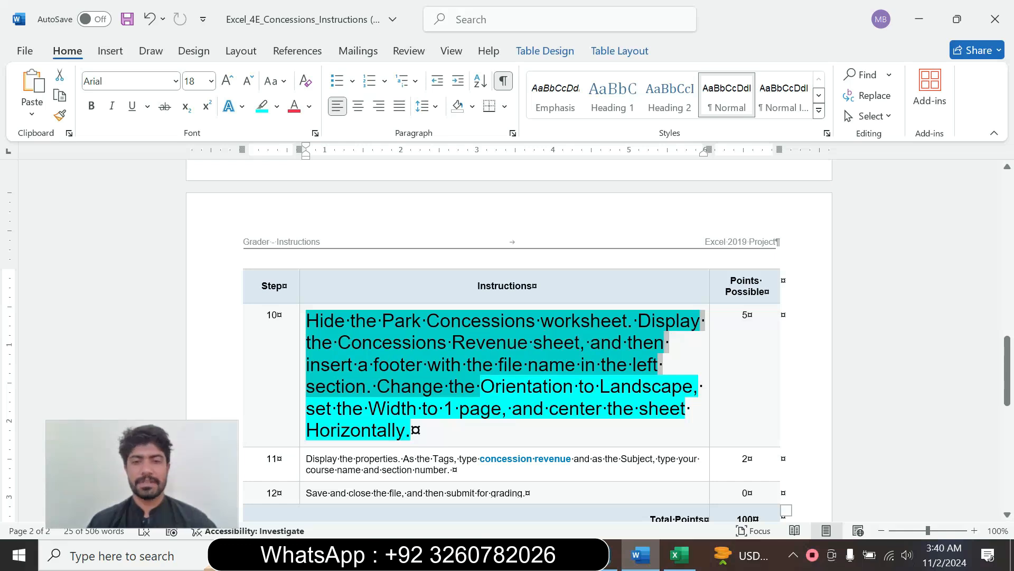
pyautogui.click(342, 328)
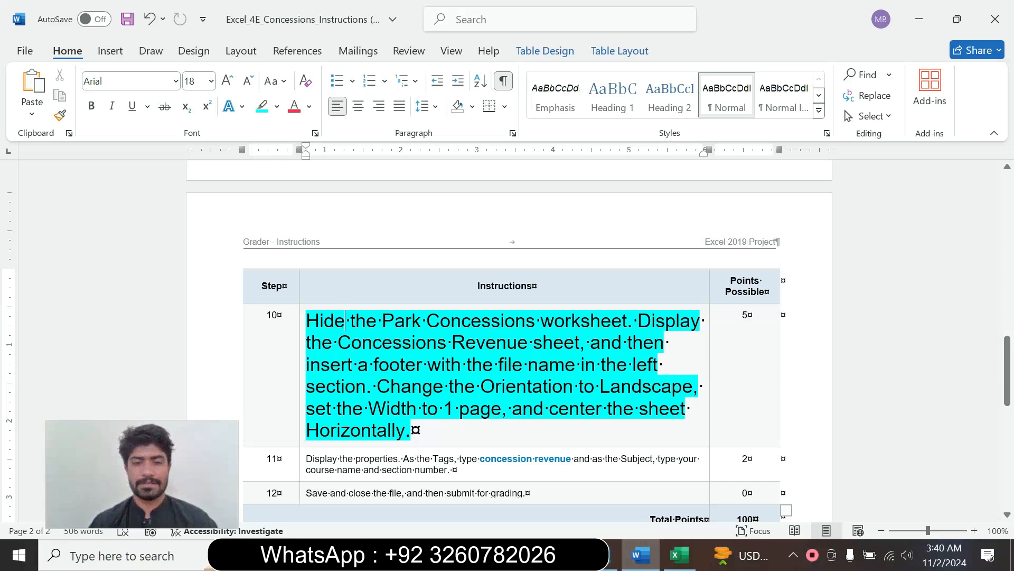
pyautogui.moveTo(637, 321); pyautogui.dragTo(306, 321)
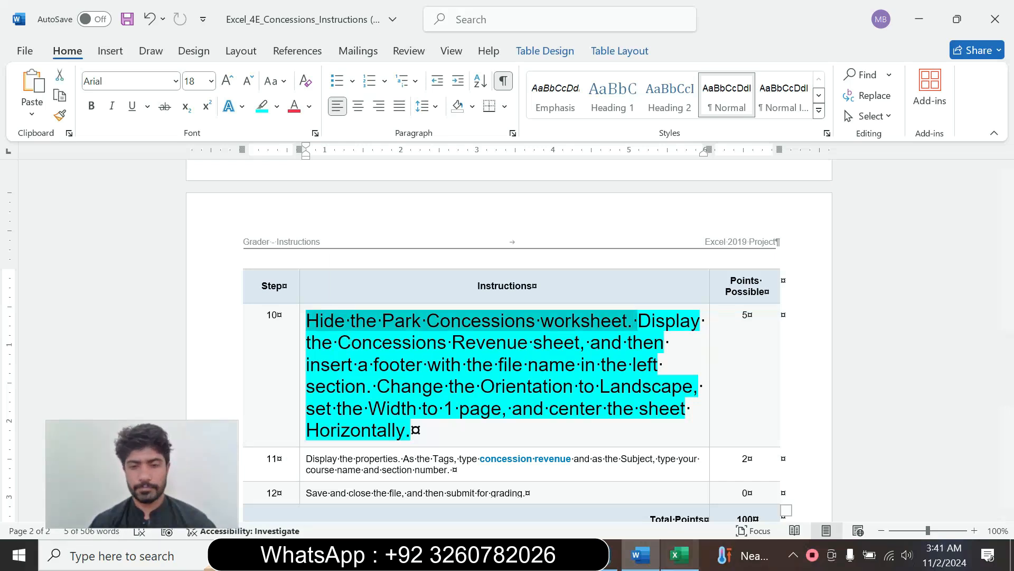
pyautogui.click(680, 555)
pyautogui.moveTo(160, 487); pyautogui.dragTo(882, 462)
pyautogui.click(468, 515)
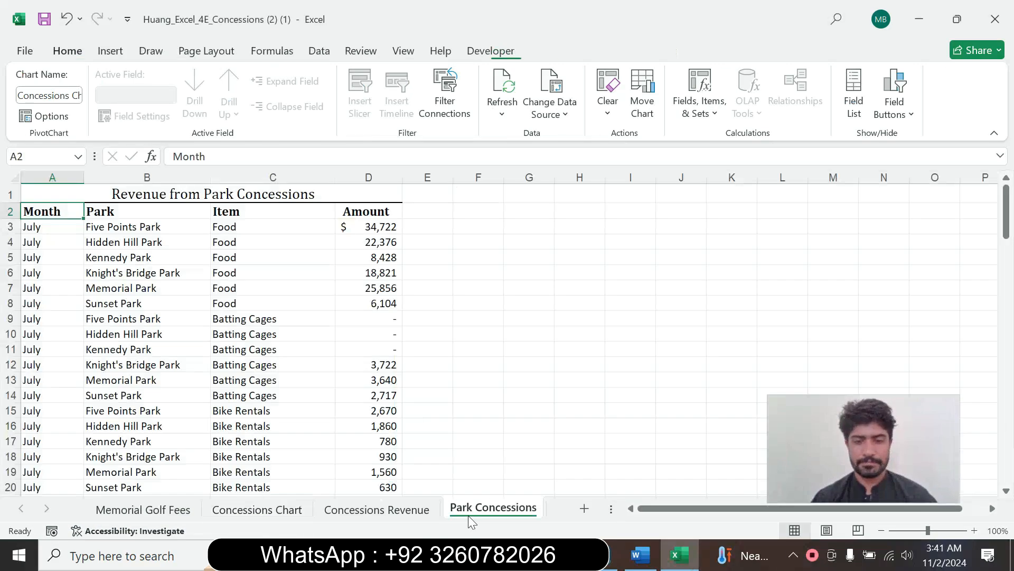
pyautogui.rightClick(468, 515)
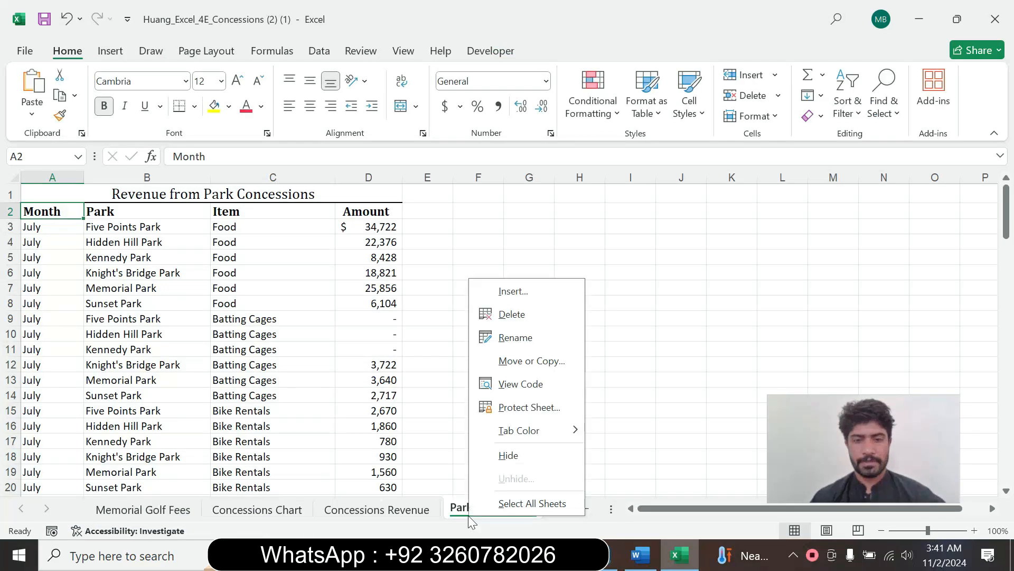
pyautogui.click(569, 454)
# - Check in Word which sheet step 10 asks for, then view the Concessions Revenue sheet in Excel
pyautogui.click(640, 555)
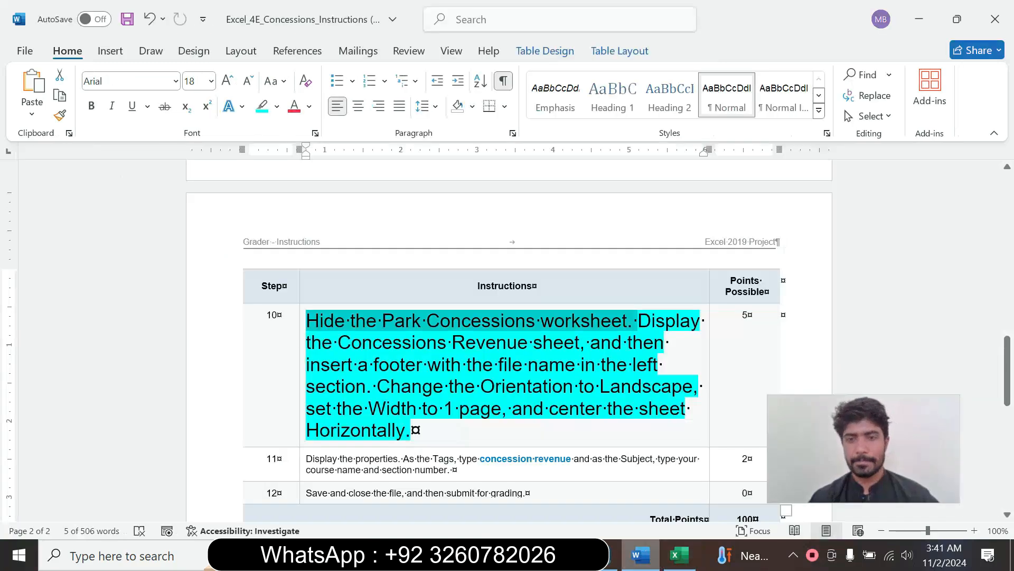
pyautogui.moveTo(338, 343); pyautogui.dragTo(579, 343)
pyautogui.click(679, 553)
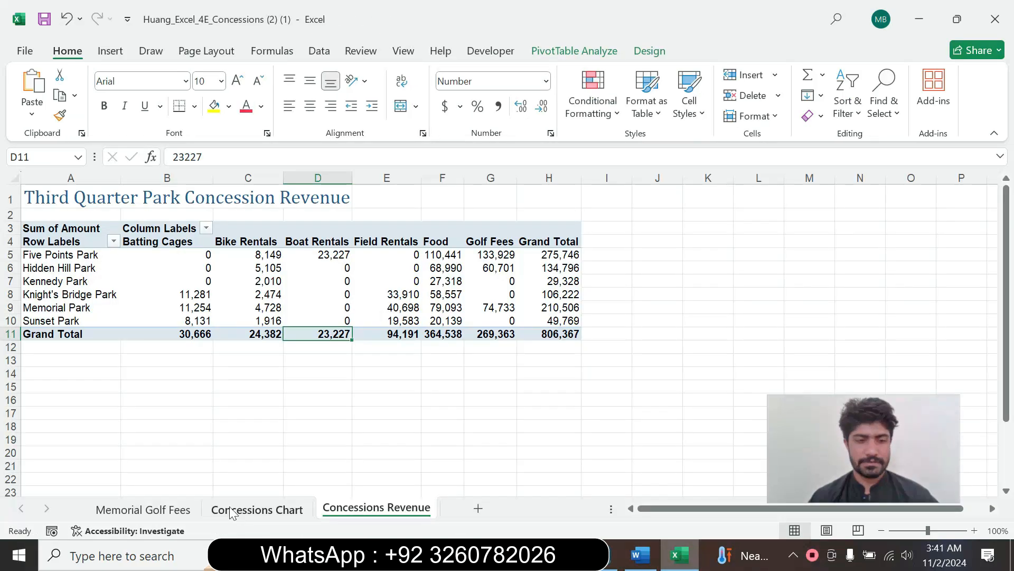
# - Check the footer instruction in Word, then add a custom footer with the file name in the left section of the Concessions Revenue sheet
pyautogui.click(648, 556)
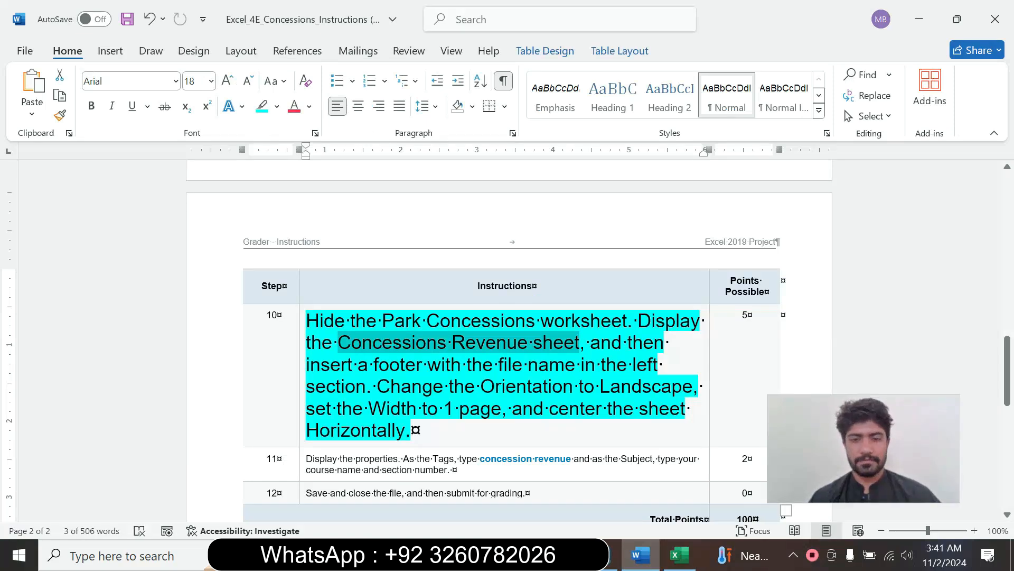
pyautogui.moveTo(306, 365); pyautogui.dragTo(376, 386)
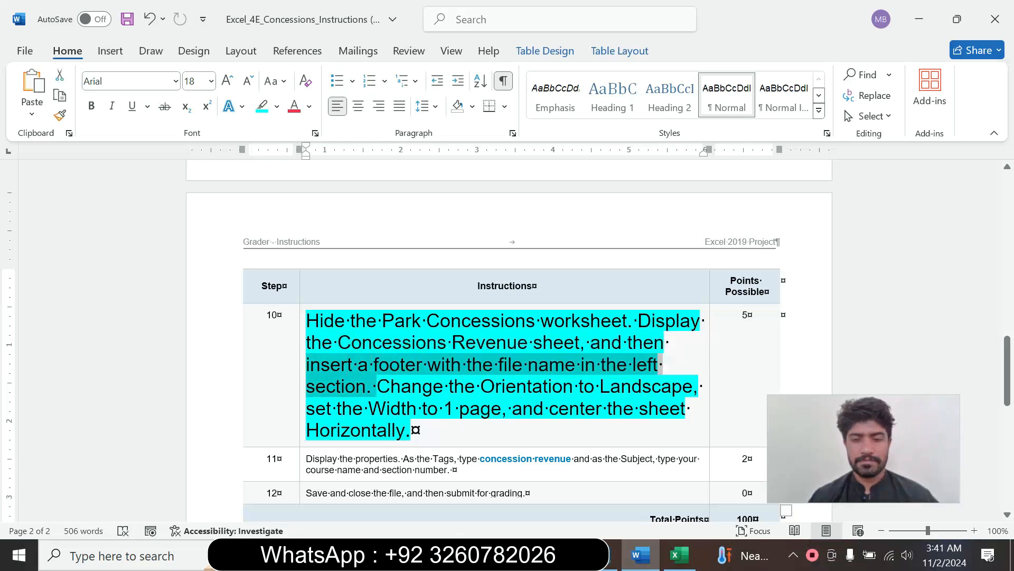
pyautogui.click(679, 554)
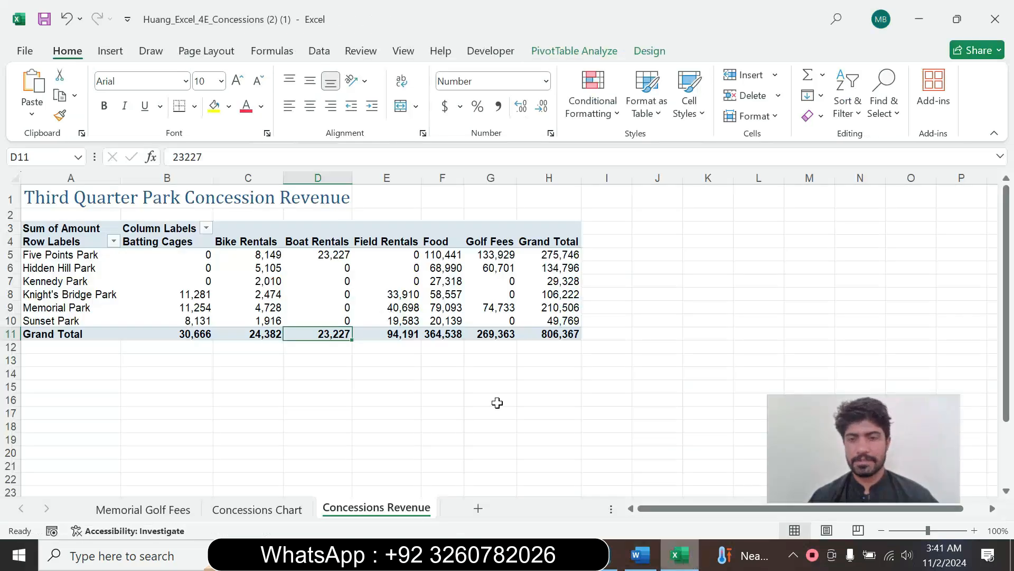
pyautogui.click(208, 51)
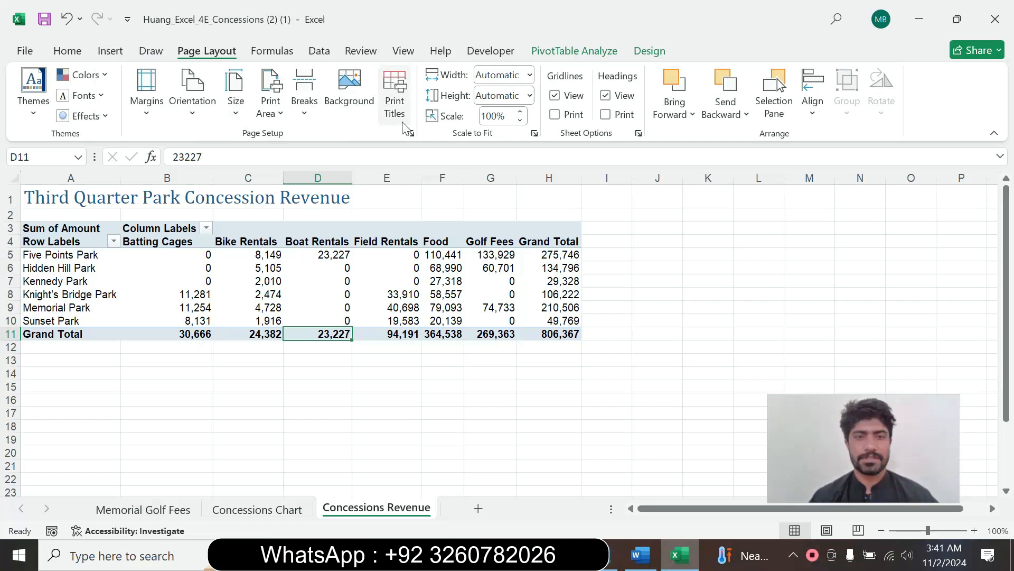
pyautogui.click(410, 133)
pyautogui.click(676, 80)
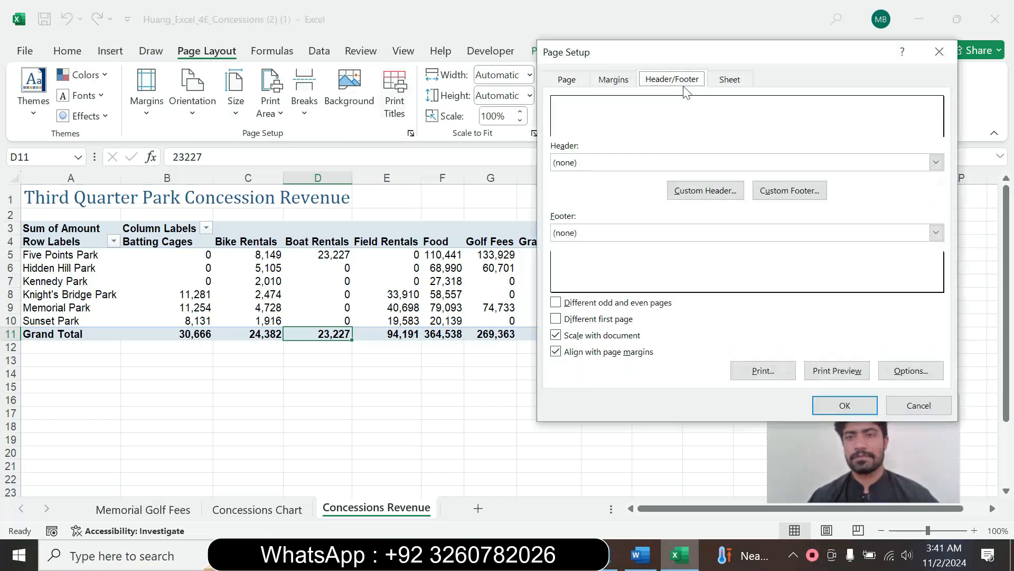
pyautogui.click(787, 188)
pyautogui.click(769, 232)
pyautogui.click(895, 362)
pyautogui.click(845, 405)
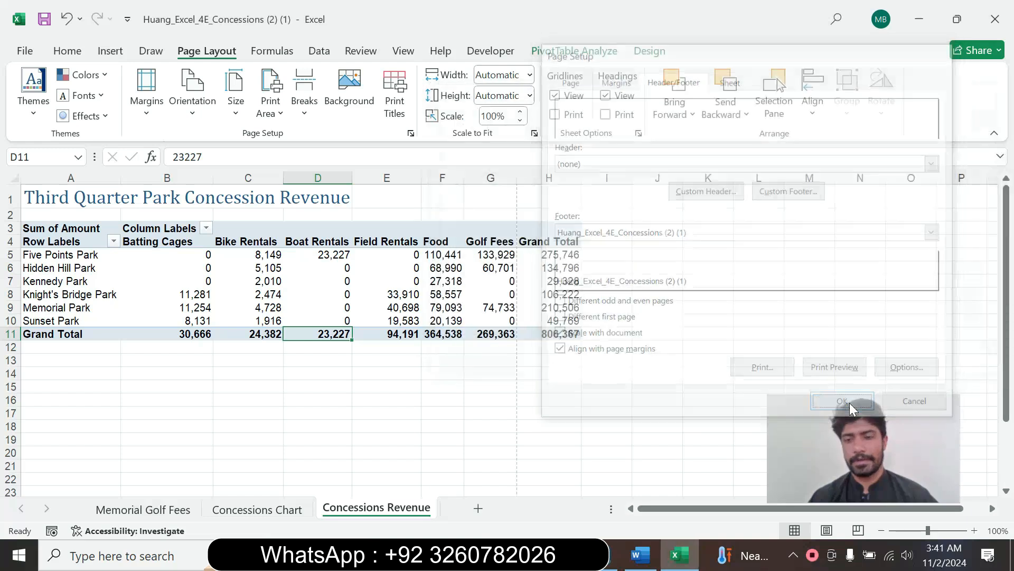
# - Check the orientation instruction in Word, then set the Concessions Revenue sheet in Excel to Landscape orientation
pyautogui.click(640, 555)
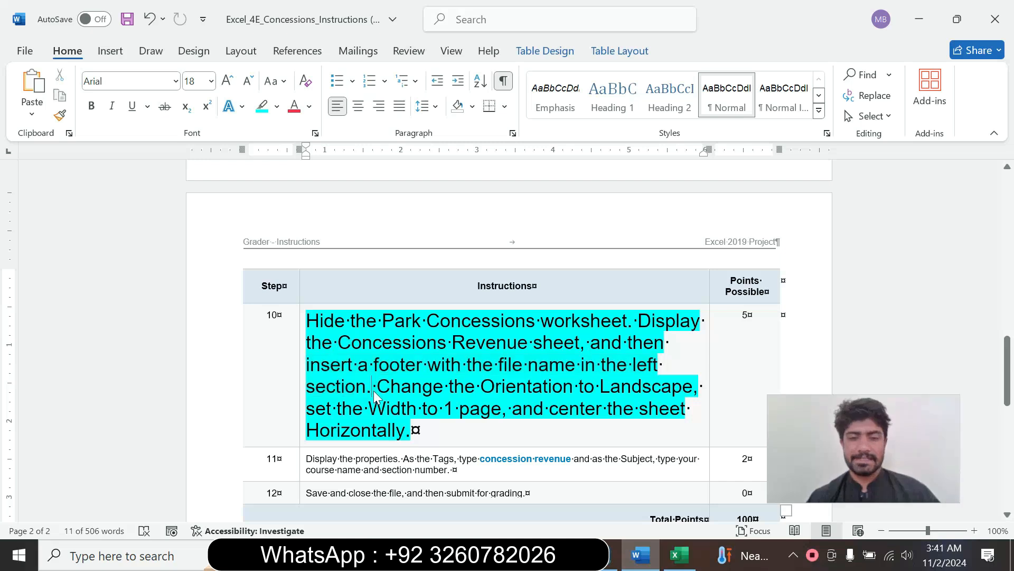
pyautogui.click(679, 555)
pyautogui.click(368, 300)
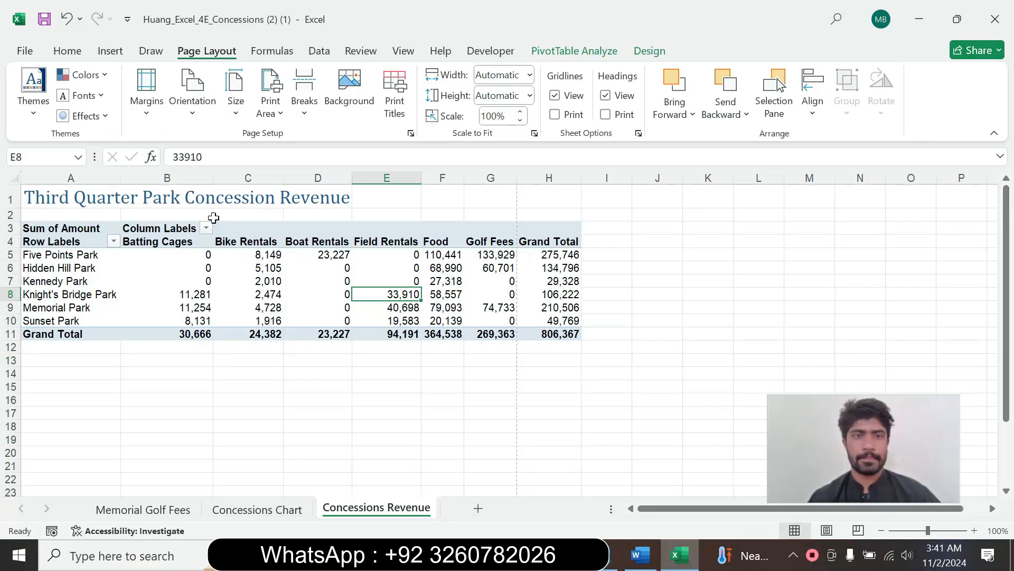
pyautogui.click(193, 103)
pyautogui.click(228, 191)
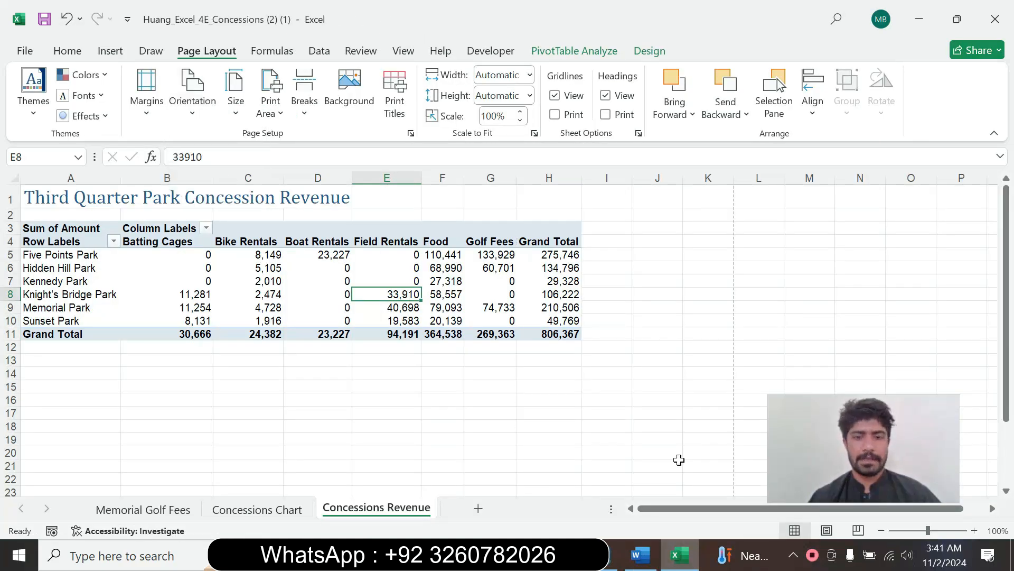
# - Check the width instruction in Word, then scale the Concessions Revenue sheet's width to 1 page in Excel
pyautogui.click(640, 555)
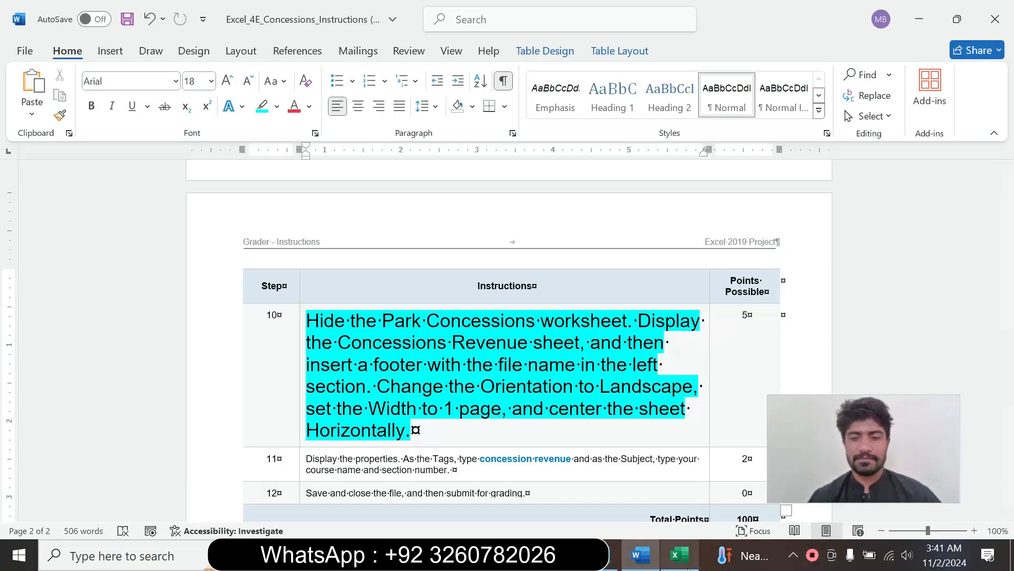
pyautogui.click(679, 555)
pyautogui.click(530, 75)
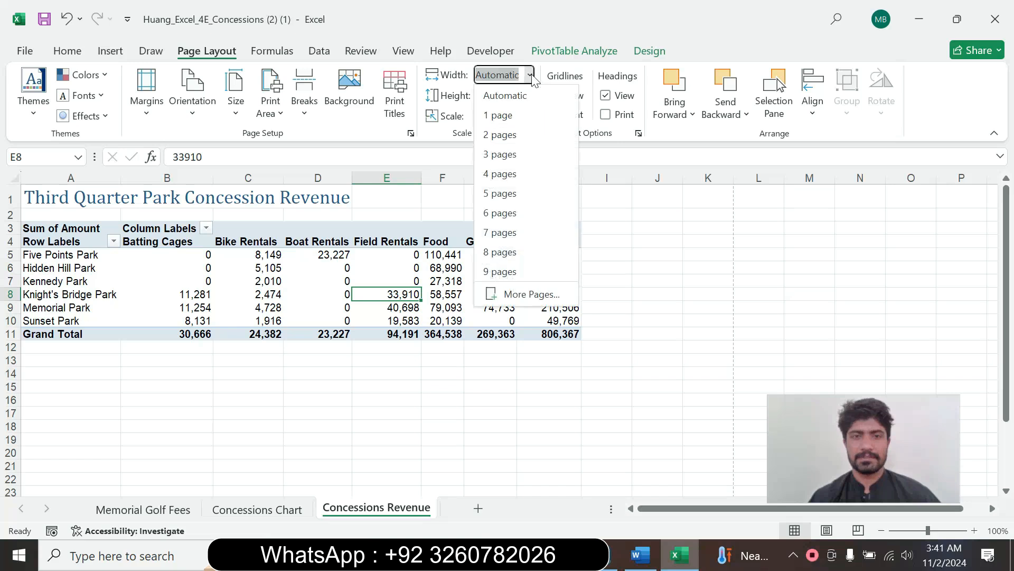
pyautogui.click(500, 109)
# - Check the centering instruction in Word, then center the Concessions Revenue sheet horizontally on the page in Excel
pyautogui.click(640, 555)
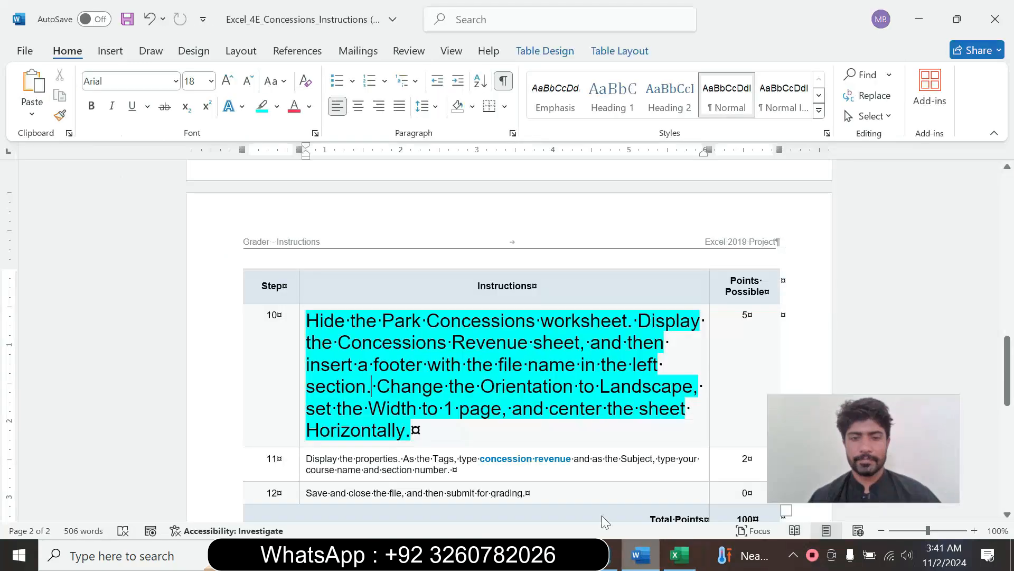
pyautogui.click(679, 554)
pyautogui.click(383, 346)
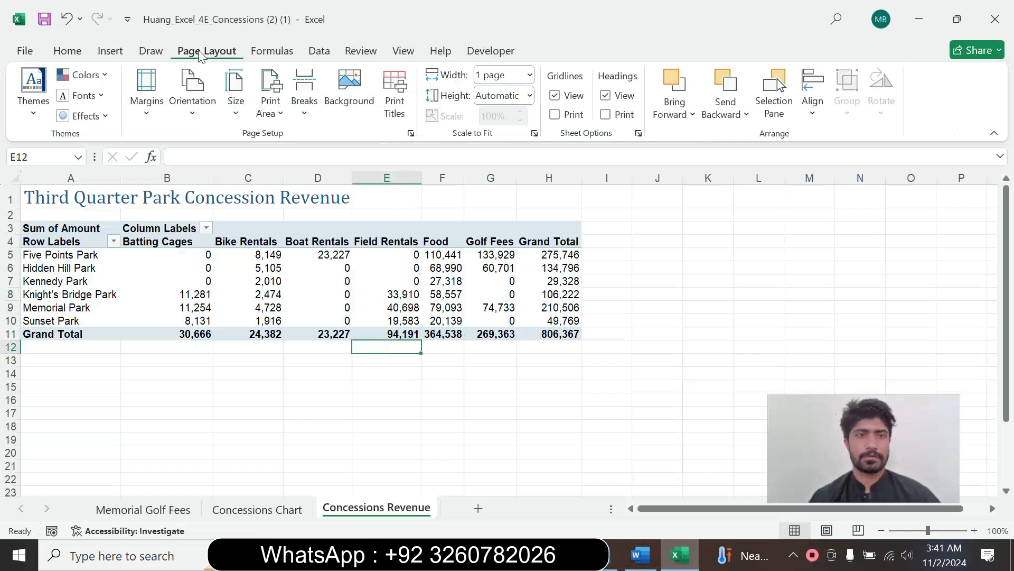
pyautogui.click(411, 133)
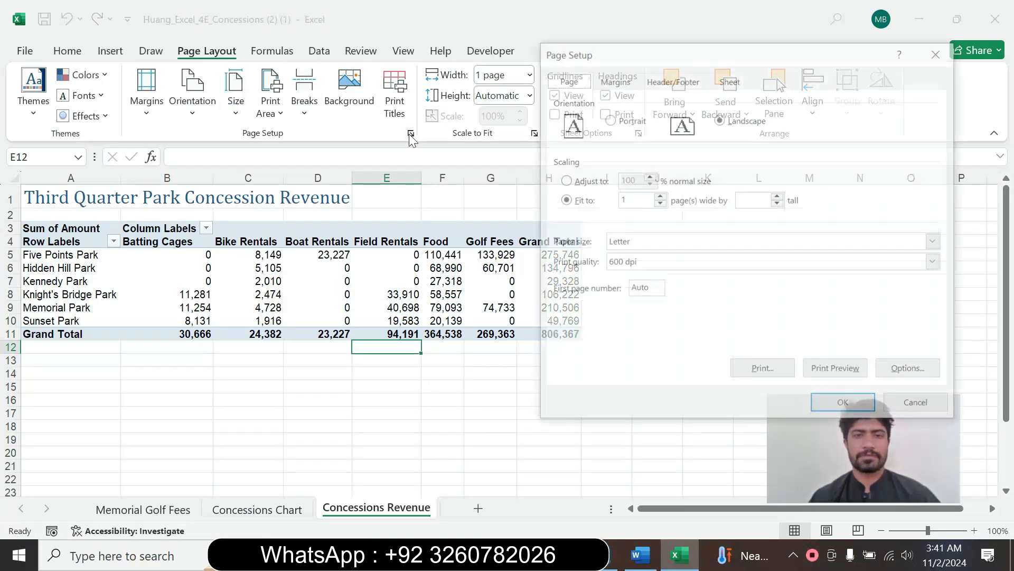
pyautogui.click(611, 81)
pyautogui.click(564, 316)
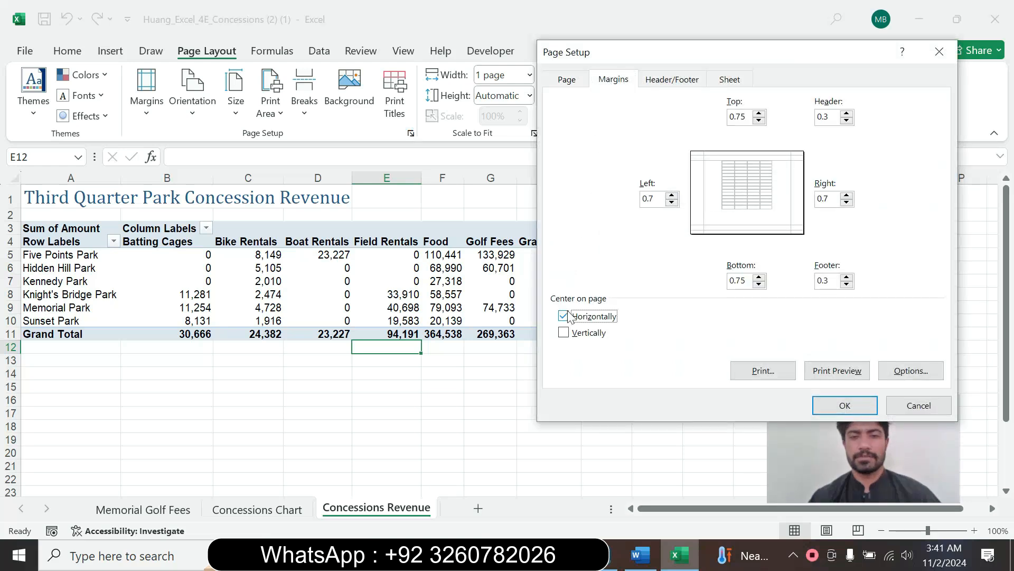
pyautogui.click(844, 405)
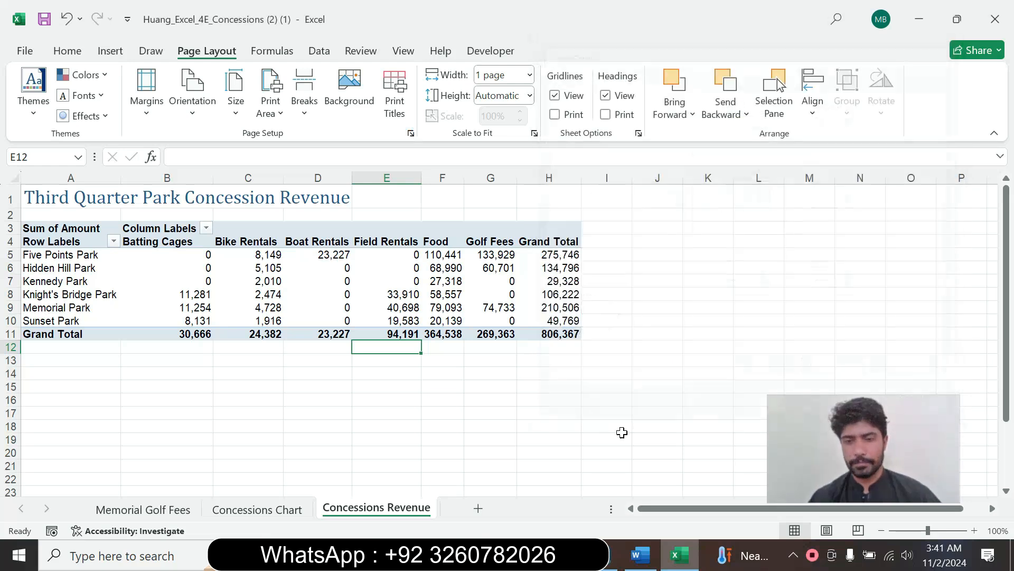
# - Switch to Word, reset the step 10 instruction text to size 9 and remove its highlight
pyautogui.click(641, 554)
pyautogui.click(301, 396)
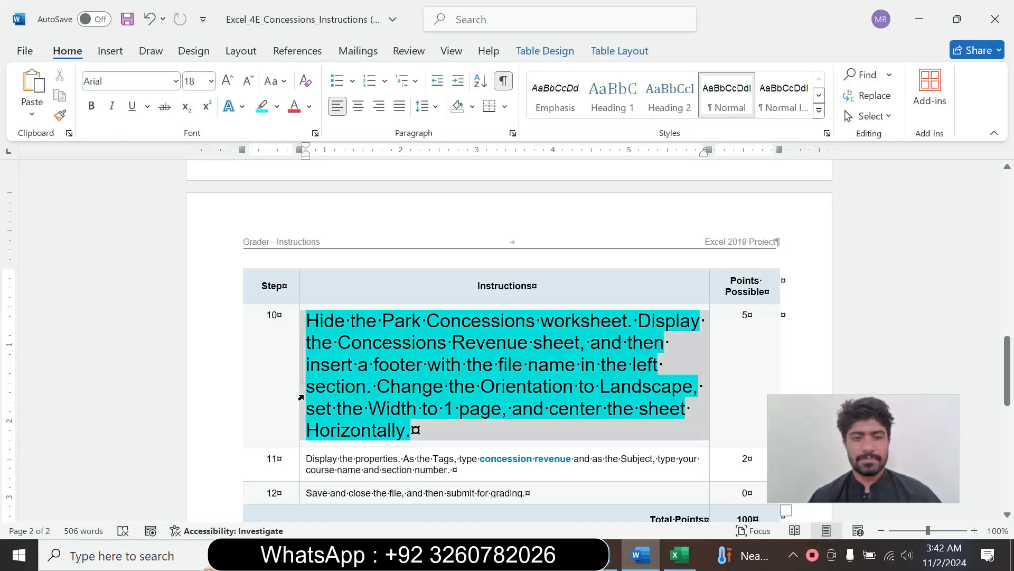
pyautogui.click(399, 350)
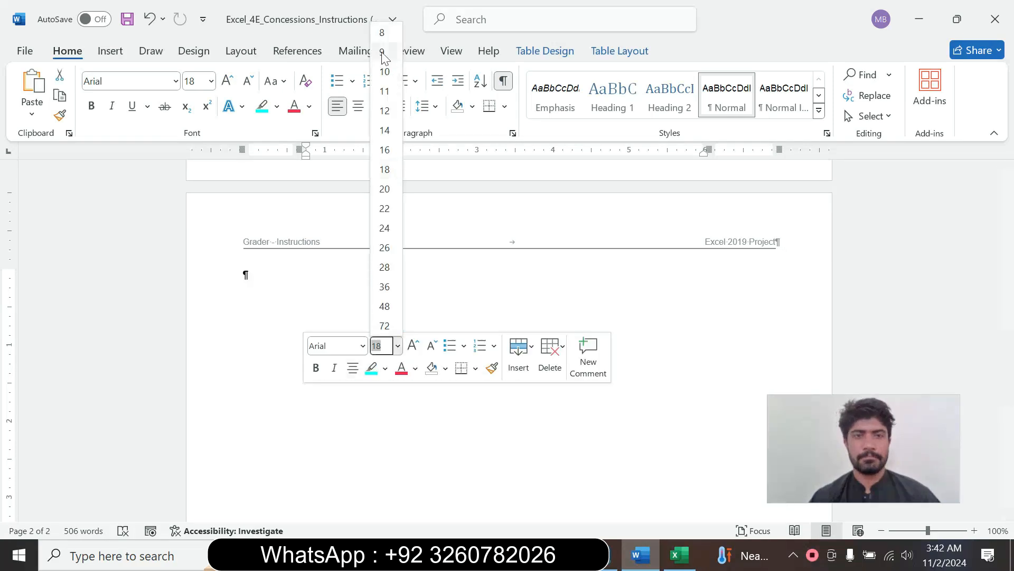
pyautogui.click(385, 52)
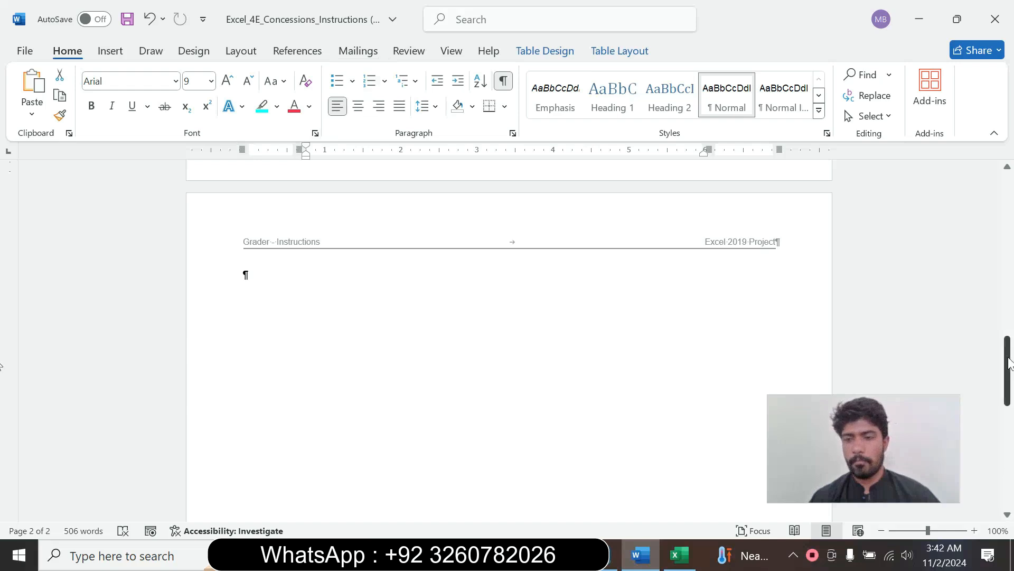
pyautogui.scroll(5, 1009, 364)
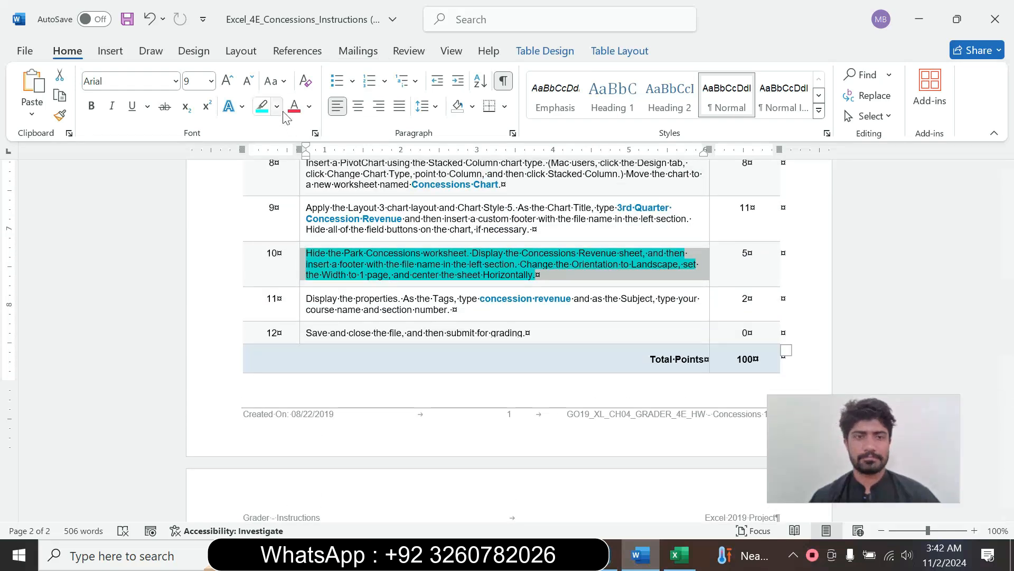
pyautogui.click(277, 107)
pyautogui.click(301, 233)
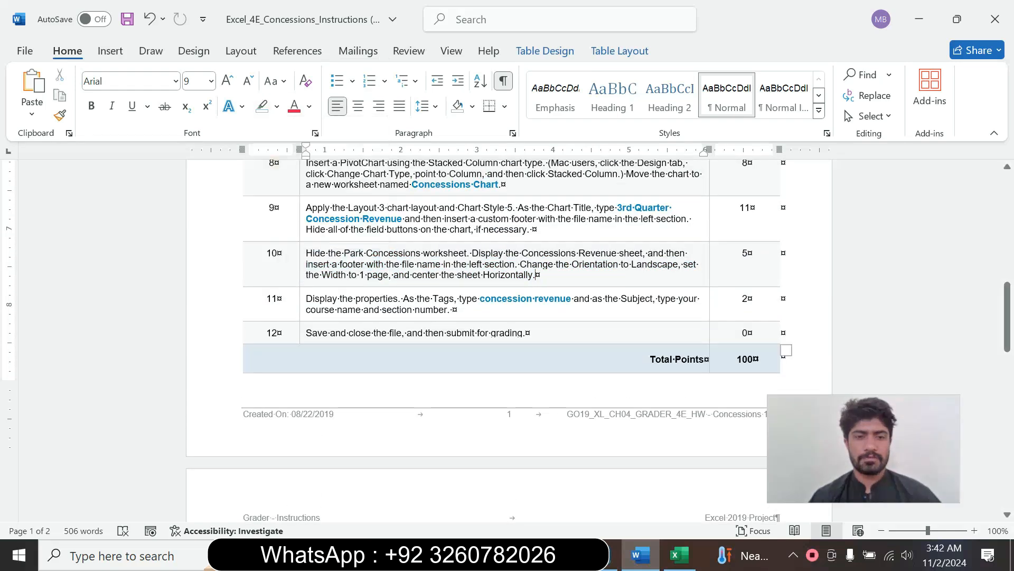
# - Enlarge the step 11 instruction text to size 12, highlight it in turquoise and read it
pyautogui.click(299, 311)
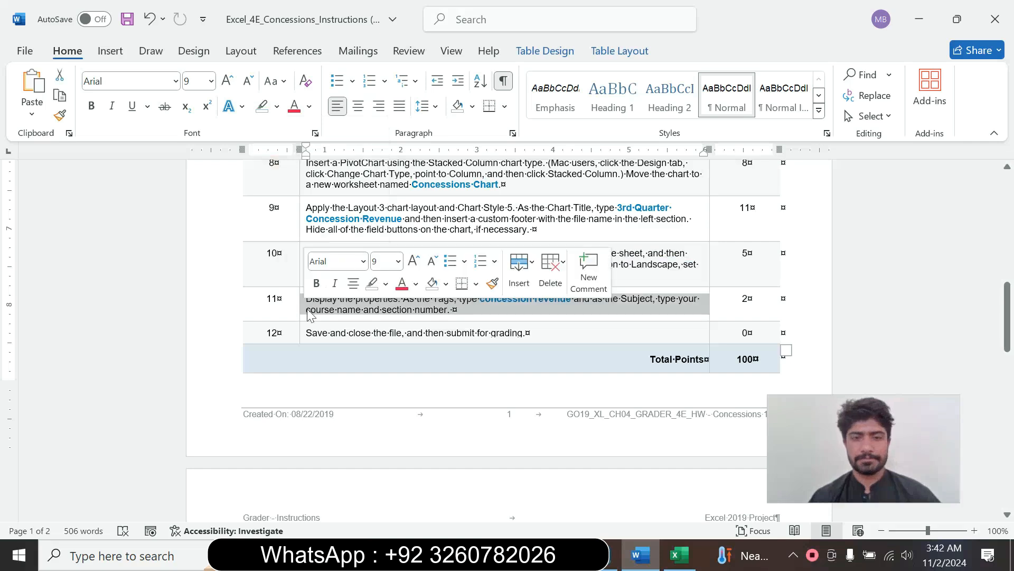
pyautogui.click(397, 261)
pyautogui.click(385, 359)
pyautogui.click(386, 283)
pyautogui.click(424, 339)
pyautogui.moveTo(306, 300); pyautogui.dragTo(624, 315)
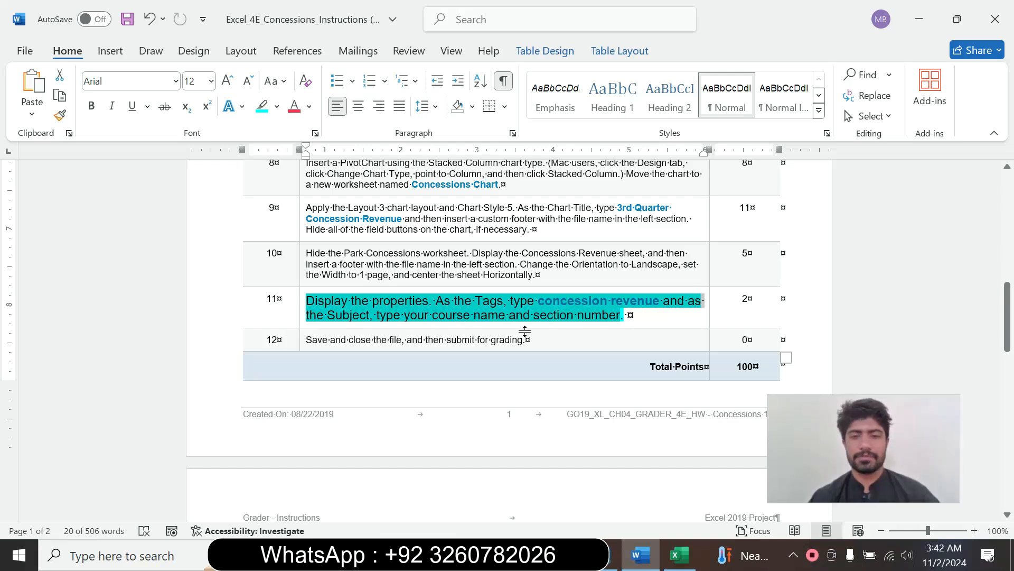
pyautogui.click(499, 316)
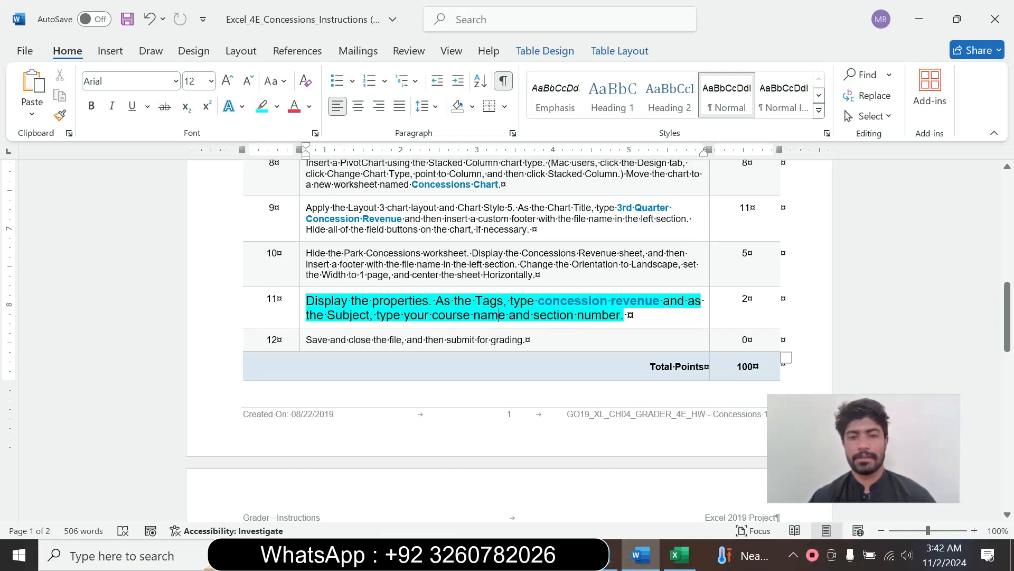
# - Take the tag text from step 11 in Word and enter "concession revenue" as the workbook's Tags property in Excel
pyautogui.moveTo(588, 301); pyautogui.dragTo(660, 301)
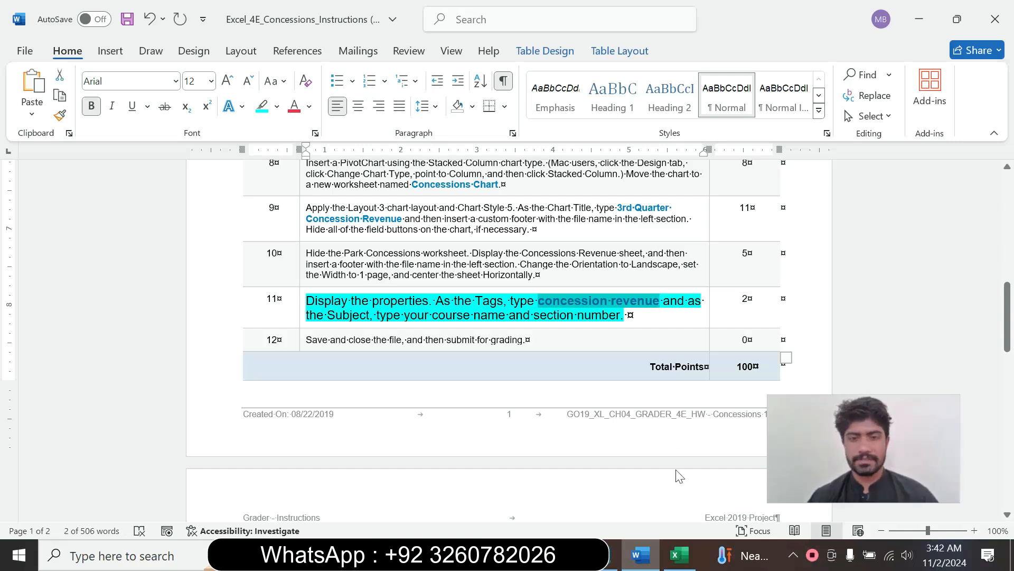
pyautogui.click(679, 555)
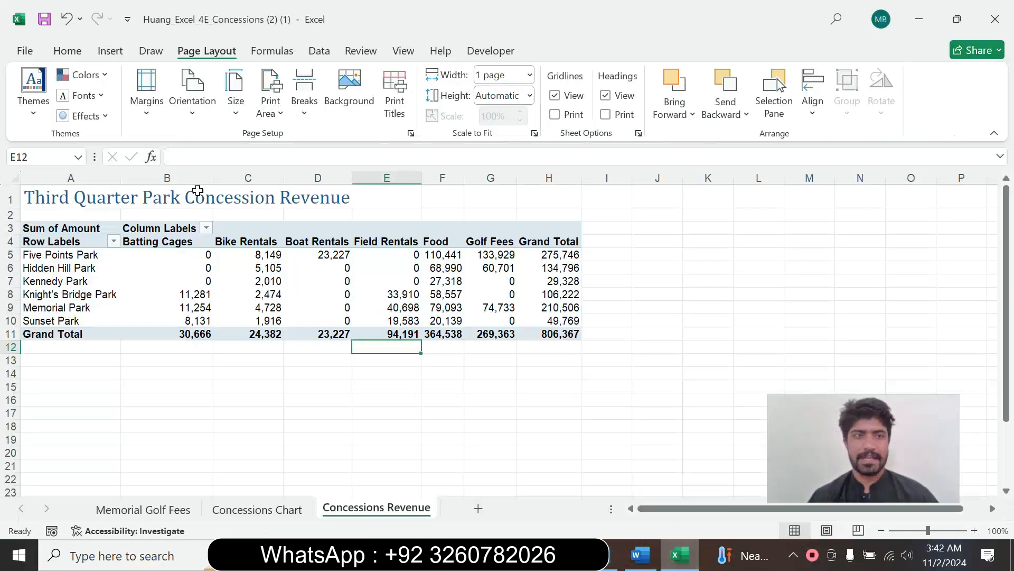
pyautogui.click(27, 50)
pyautogui.click(62, 233)
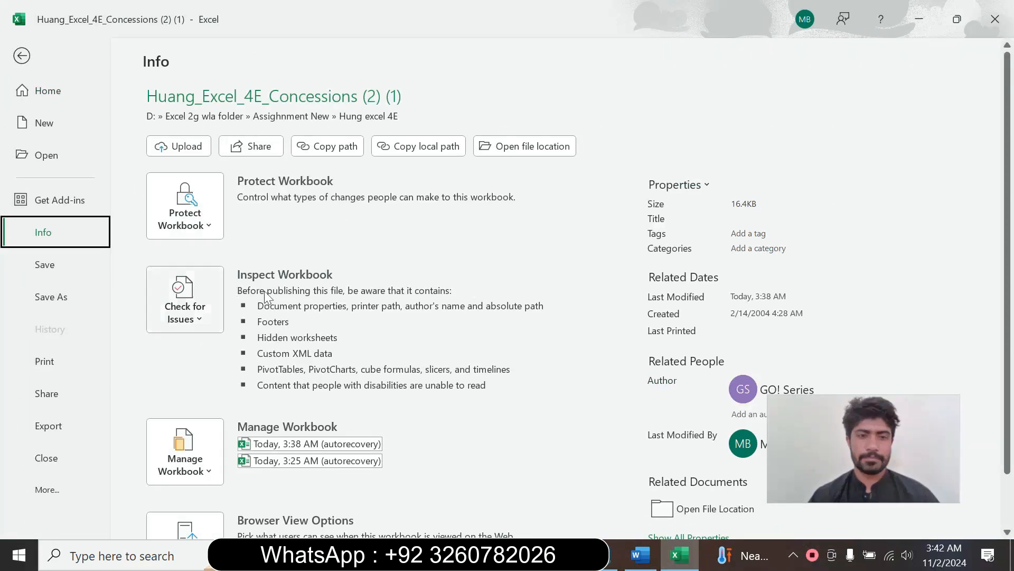
pyautogui.click(761, 233)
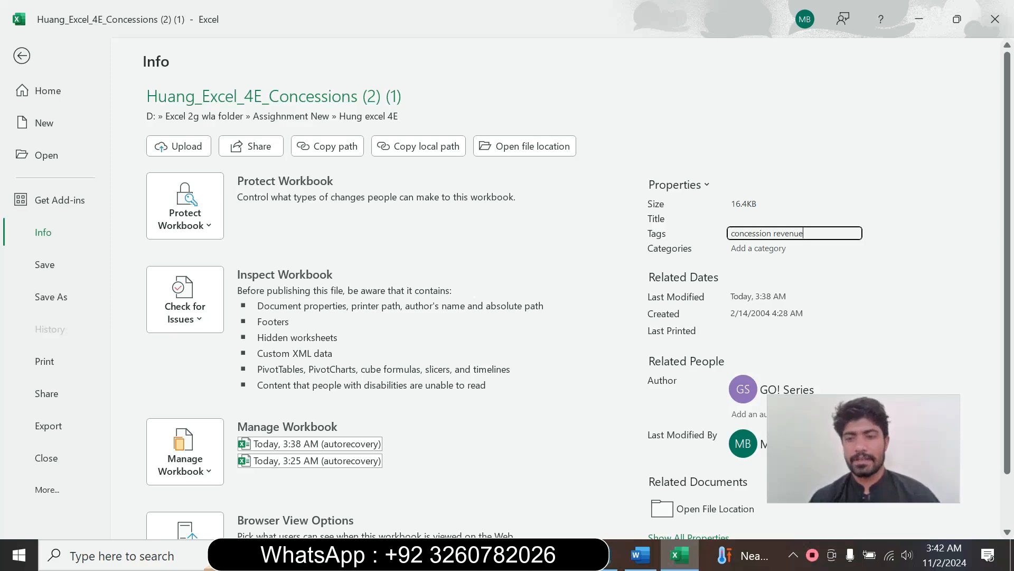
pyautogui.hotkey('ctrl', 'a')
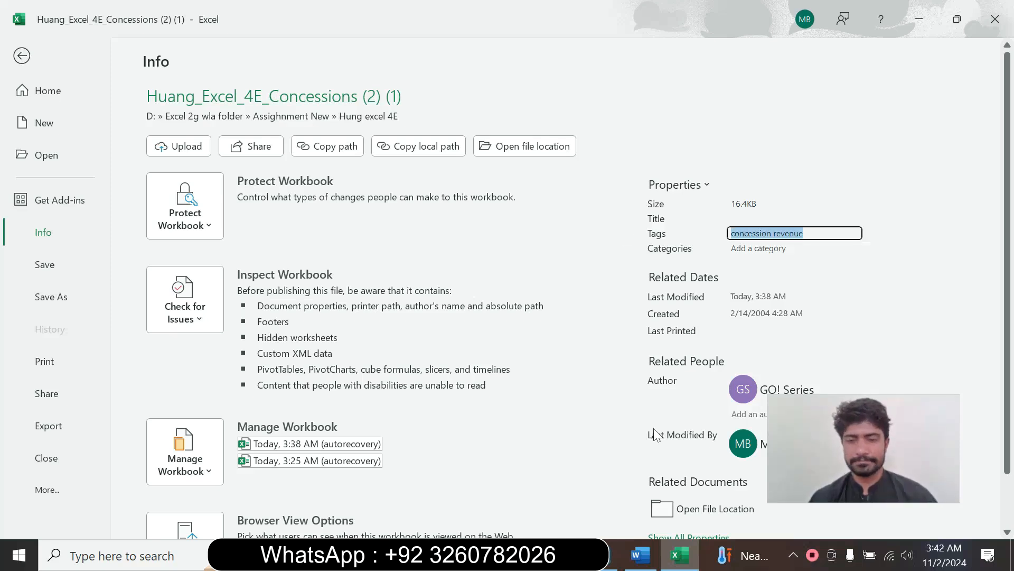
# - Switch to Word, reset the step 11 instruction text to size 9 and remove its highlight, then return to the document's start
pyautogui.click(641, 555)
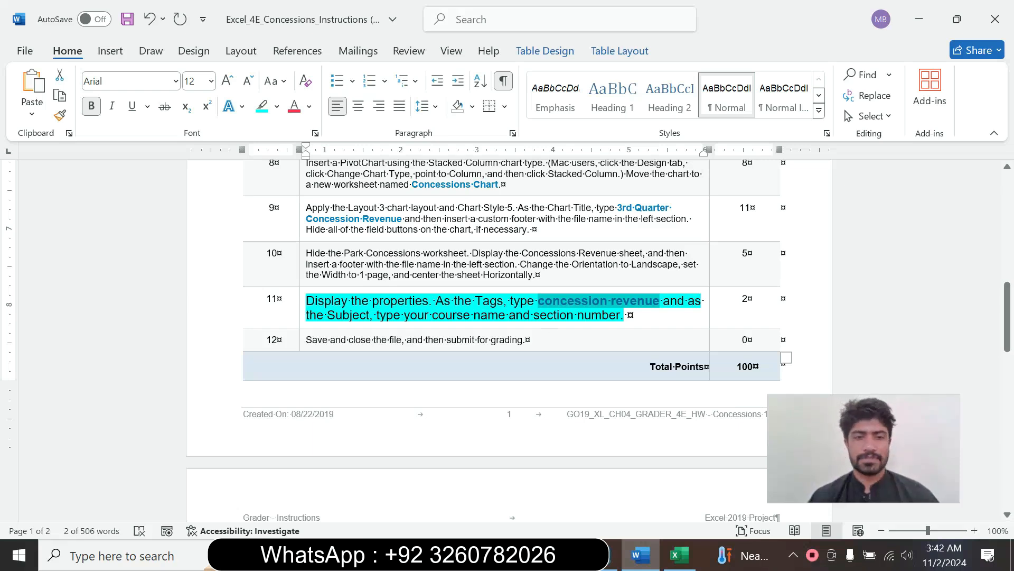
pyautogui.click(301, 322)
pyautogui.click(398, 271)
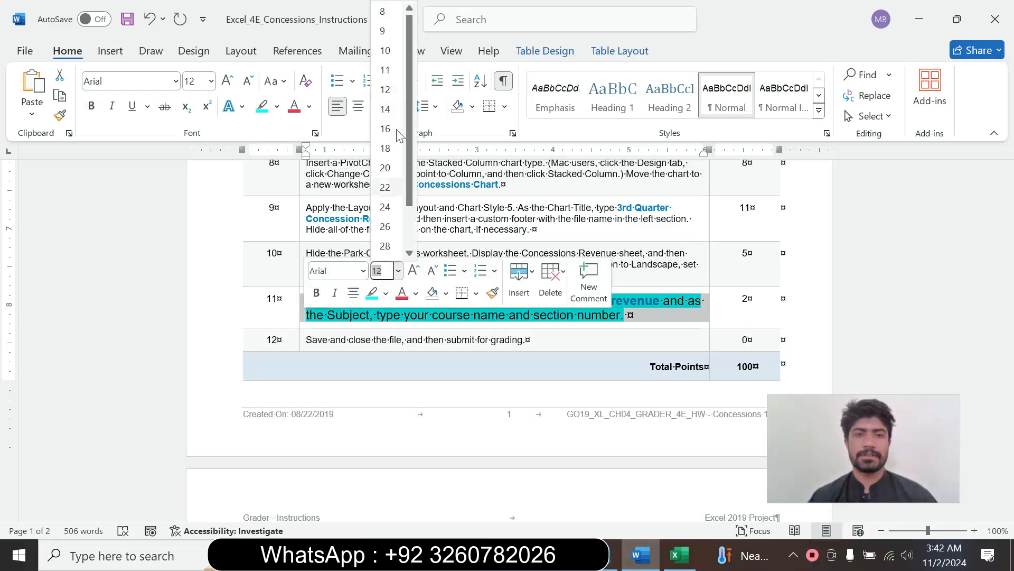
pyautogui.click(391, 27)
pyautogui.click(277, 106)
pyautogui.click(288, 233)
pyautogui.moveTo(1007, 333); pyautogui.dragTo(1003, 185)
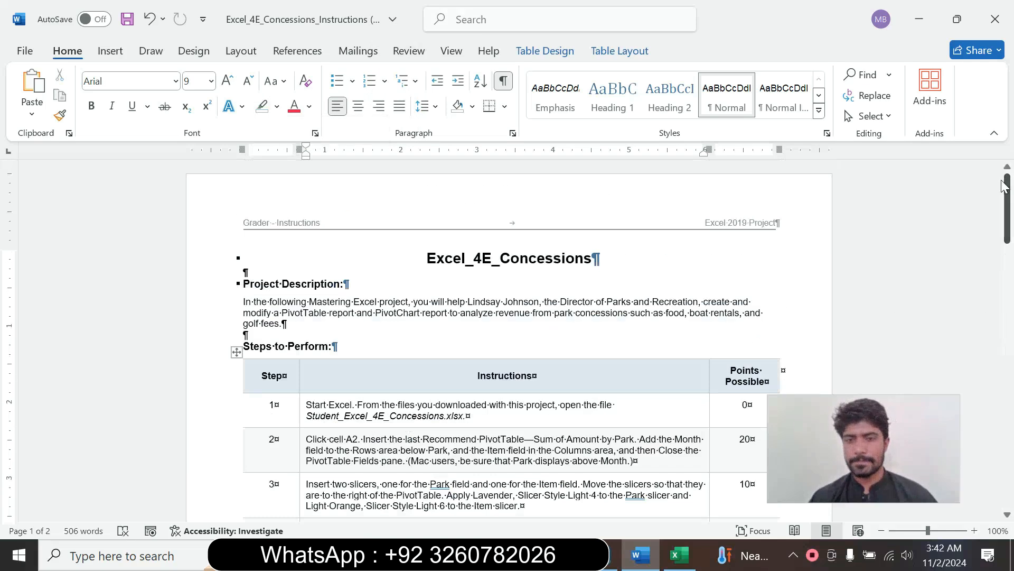
# - Return to the workbook in Excel and review the Memorial Golf Fees, Concessions Chart and Concessions Revenue sheets
pyautogui.click(679, 555)
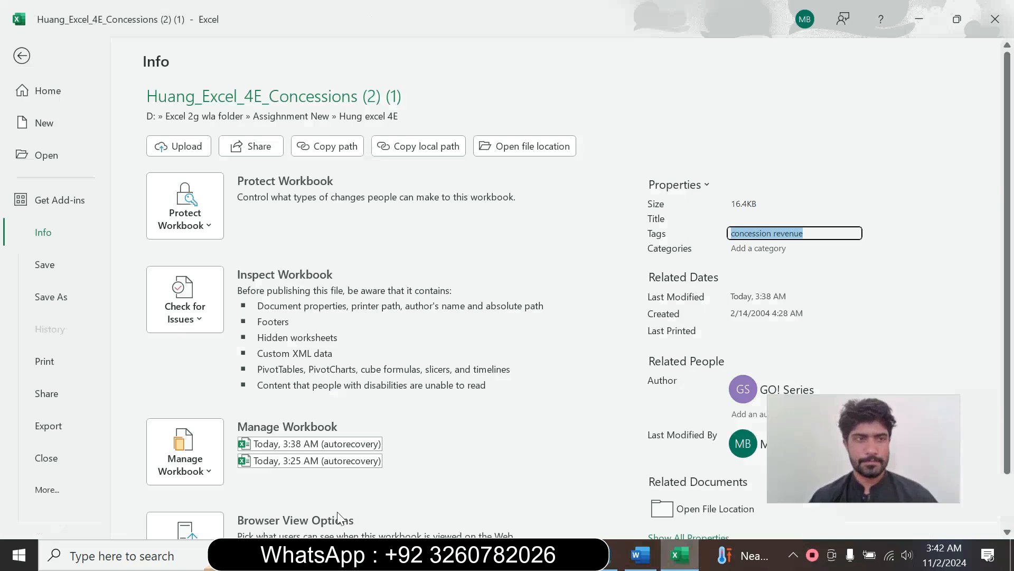
pyautogui.click(21, 55)
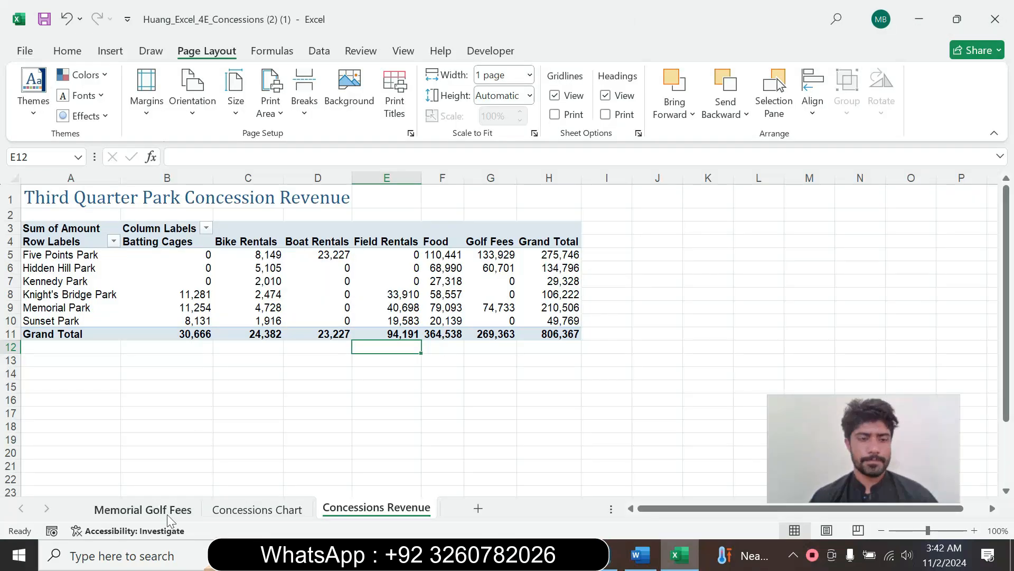
pyautogui.click(153, 508)
pyautogui.click(263, 513)
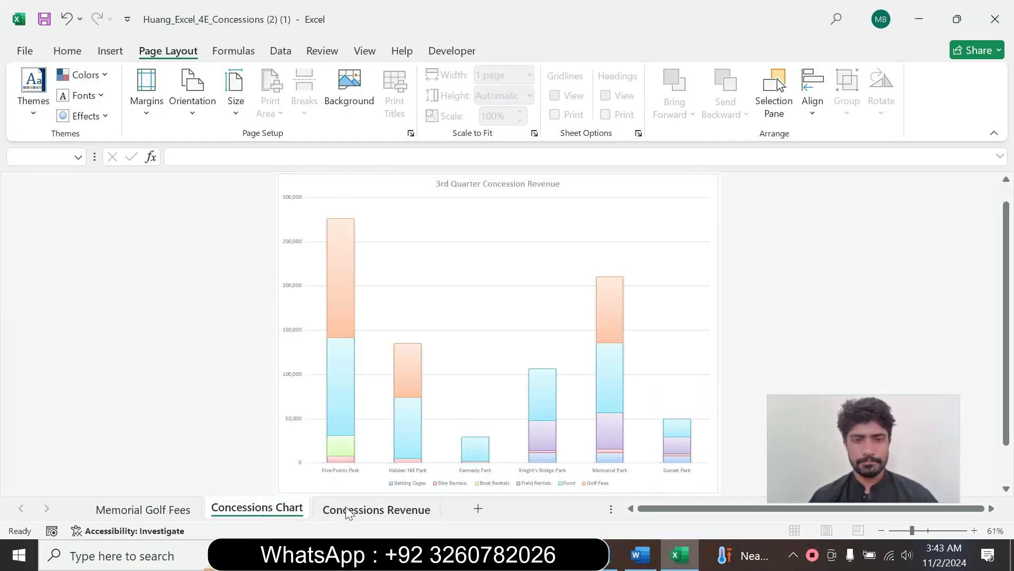
pyautogui.click(351, 509)
pyautogui.click(249, 512)
pyautogui.click(132, 510)
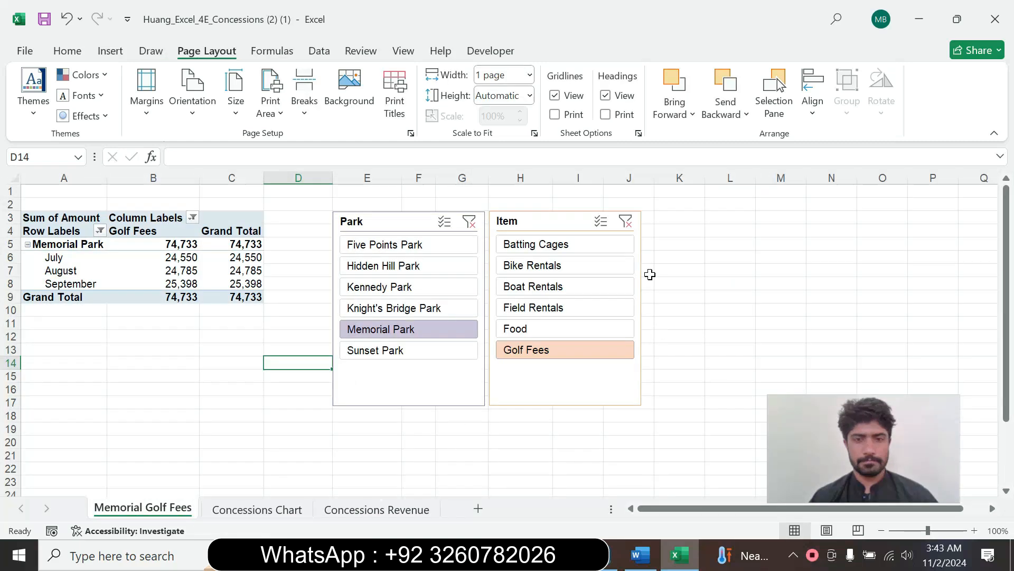
pyautogui.click(269, 512)
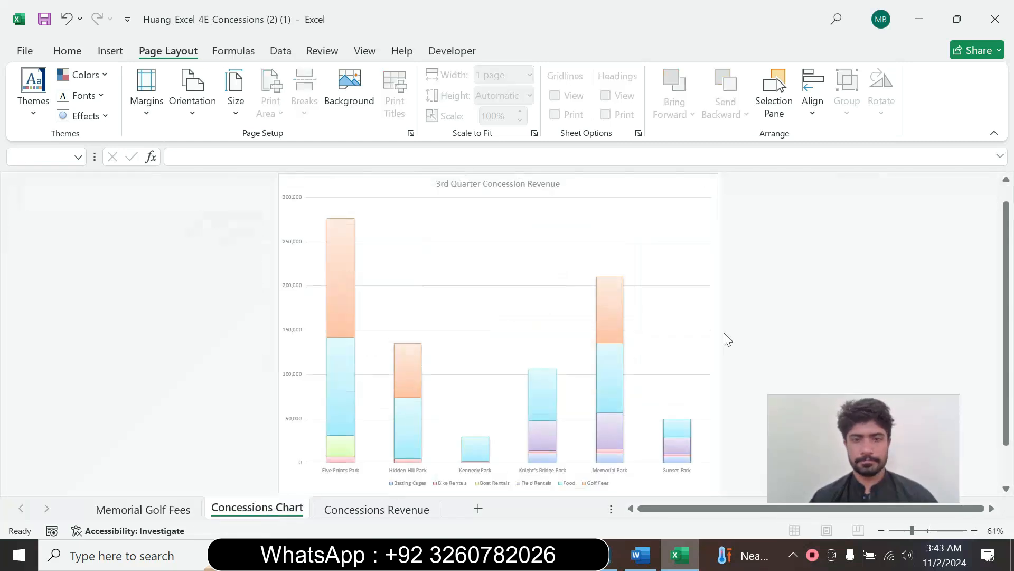